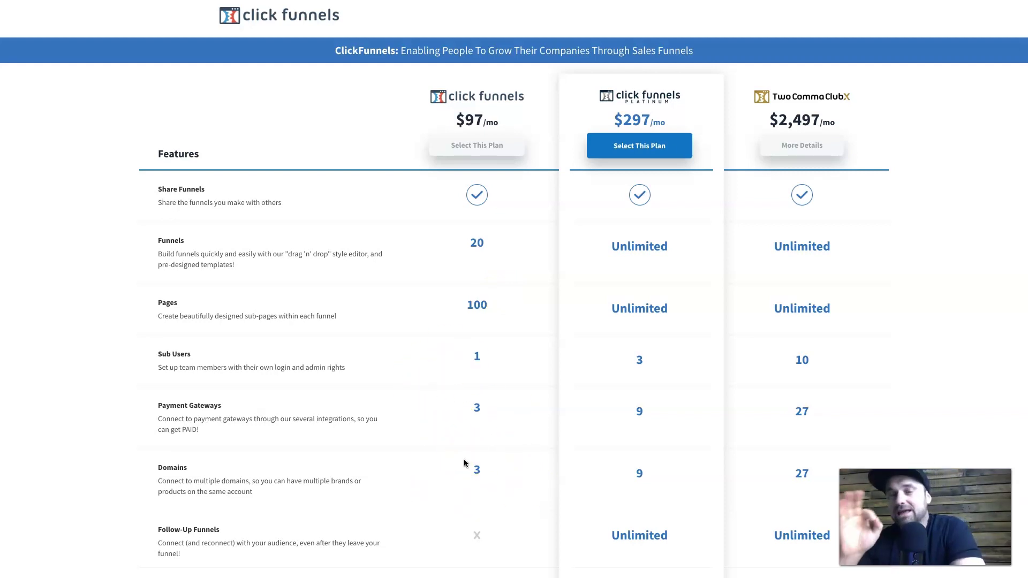
Examine the ClickFunnels pricing table and compare the features of the $97, $297 and $2,497 plans.
scroll(629, 407, "down", 2)
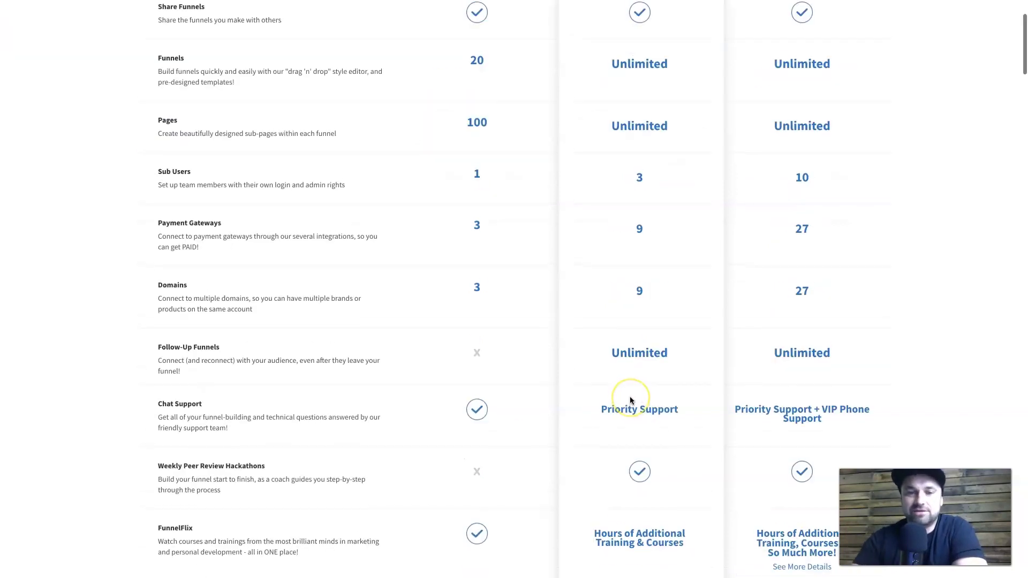
scroll(631, 399, "up", 3)
scroll(630, 400, "down", 1)
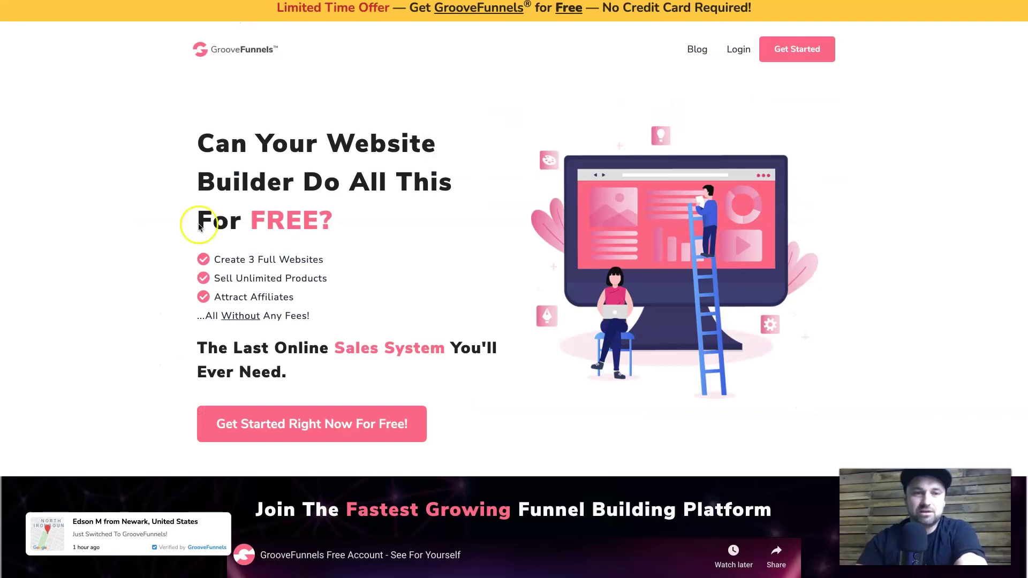
Review the free GrooveFunnels plan's feature list, highlighting the website allowance and the affiliates feature.
left_click_drag(249, 259, 319, 259)
left_click(319, 257)
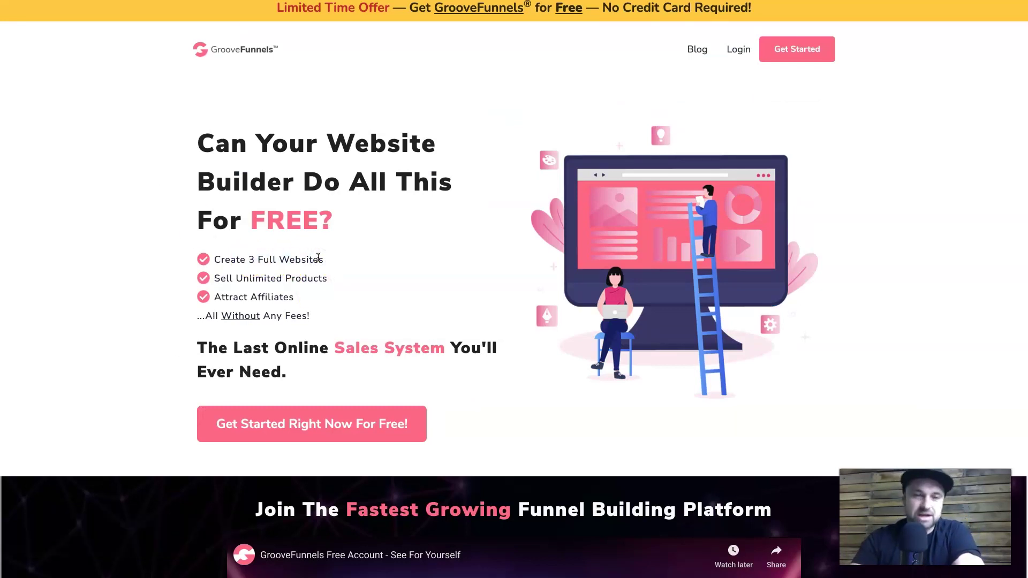
left_click_drag(351, 264, 218, 259)
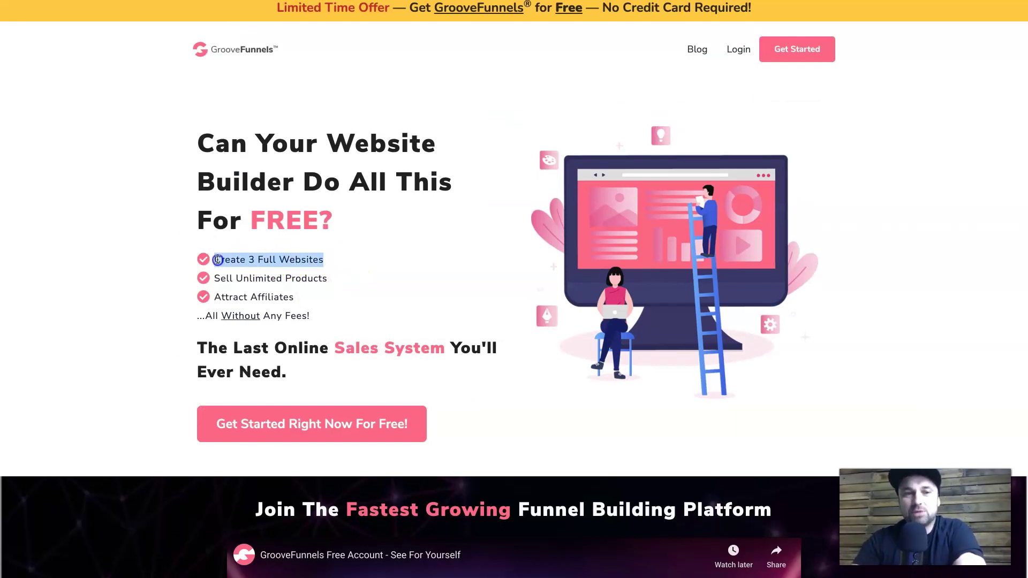
left_click(217, 260)
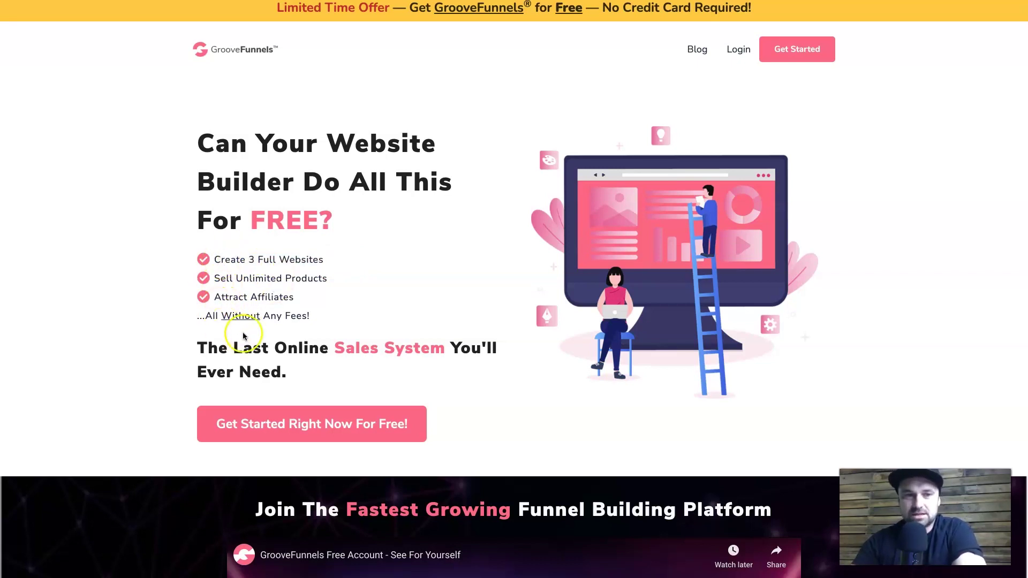
left_click_drag(212, 297, 300, 296)
left_click(300, 297)
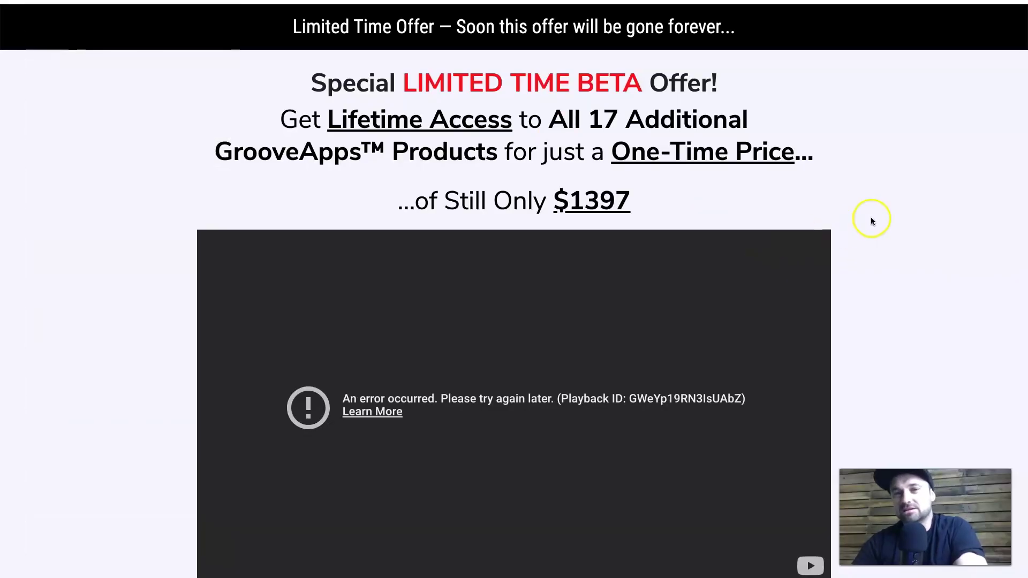
Examine the GrooveFunnels lifetime access offer and highlight its one-time price.
scroll(870, 220, "down", 1)
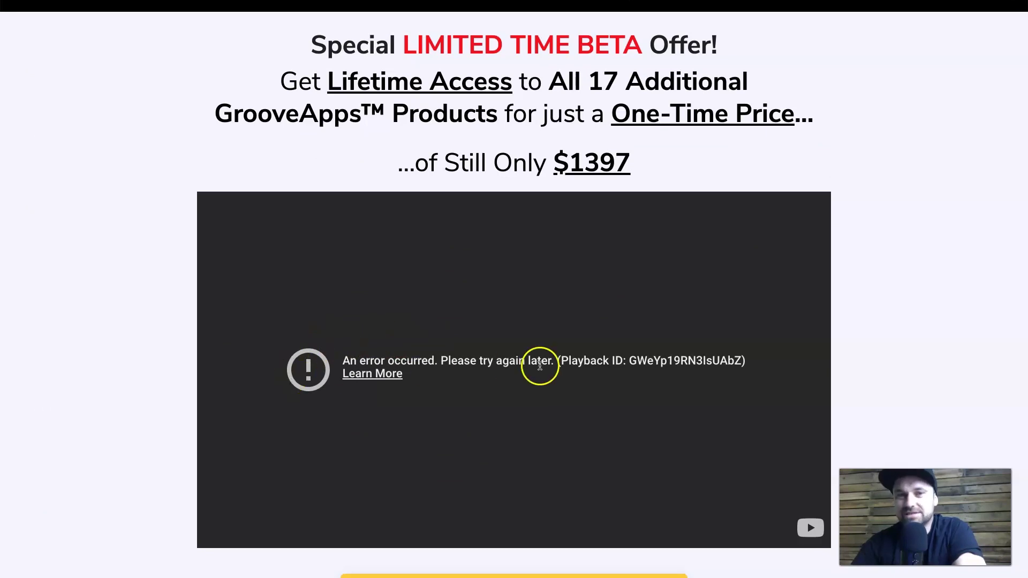
scroll(539, 365, "up", 1)
left_click_drag(638, 203, 550, 203)
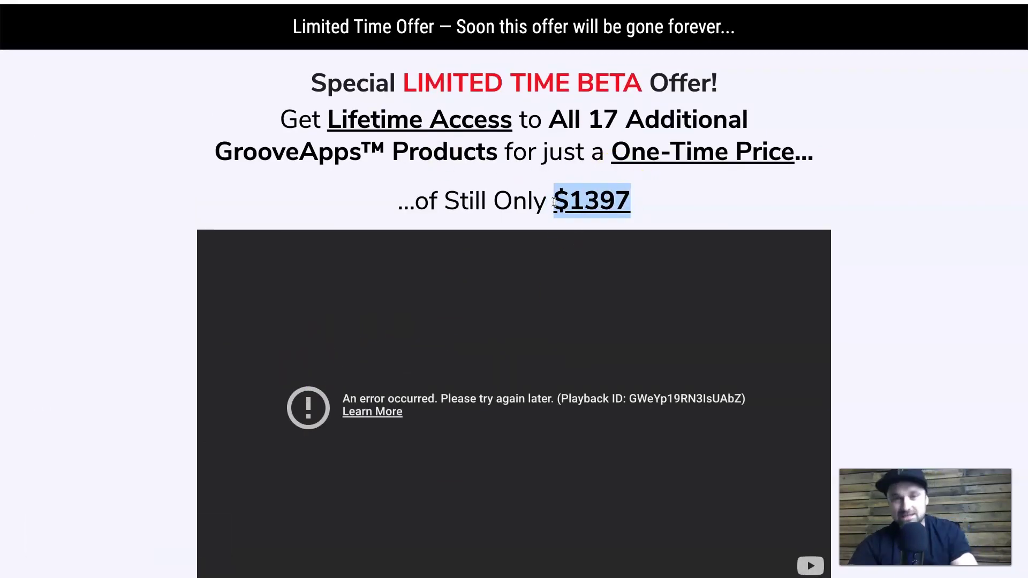
left_click(557, 201)
left_click(610, 200)
left_click(623, 119)
left_click(520, 203)
scroll(520, 203, "down", 3)
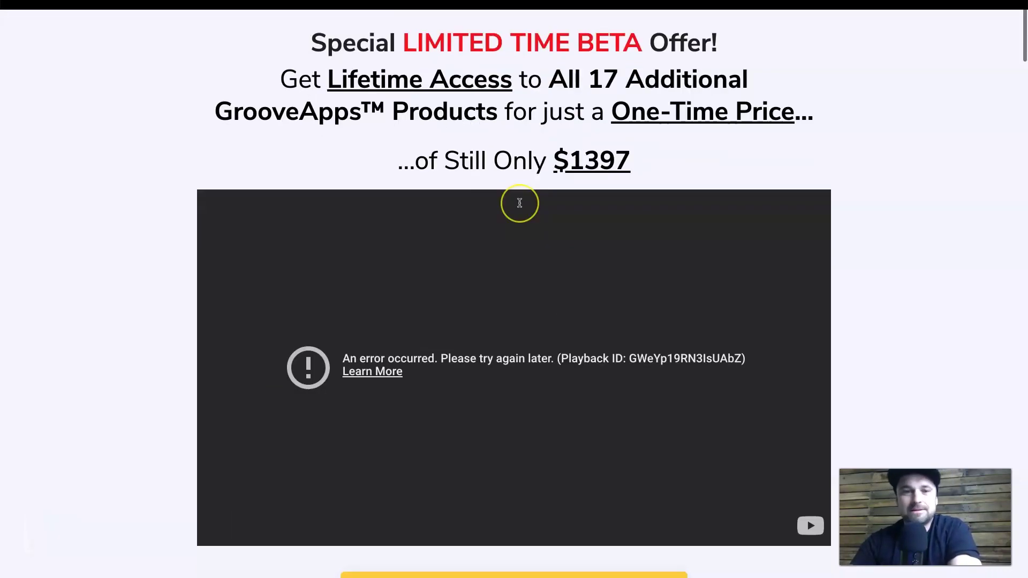
scroll(520, 203, "up", 1)
scroll(519, 203, "up", 2)
left_click(490, 413)
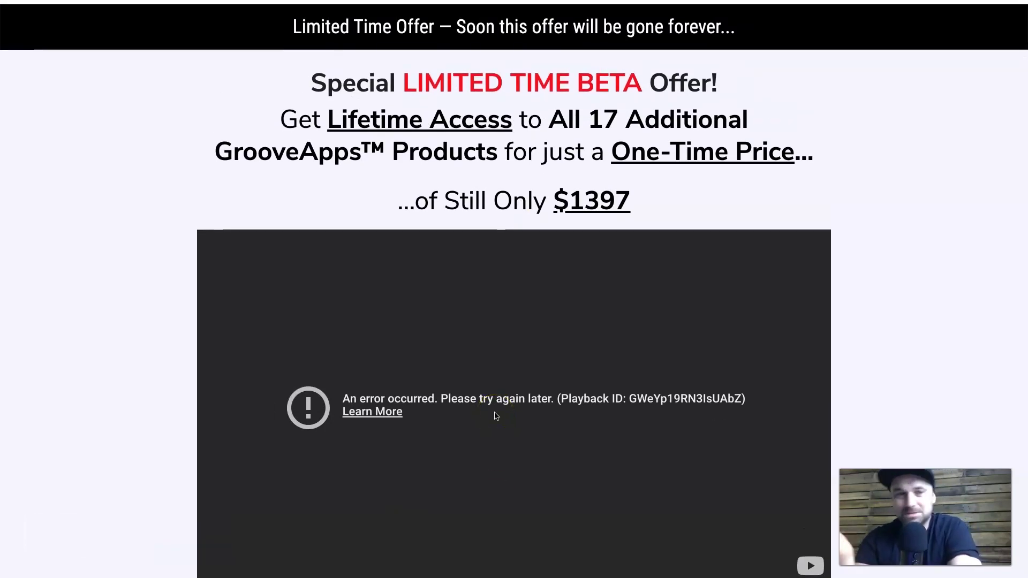
Review the Platinum Monthly and Platinum Lifetime payment options further down the GrooveFunnels offer page.
scroll(496, 416, "down", 5)
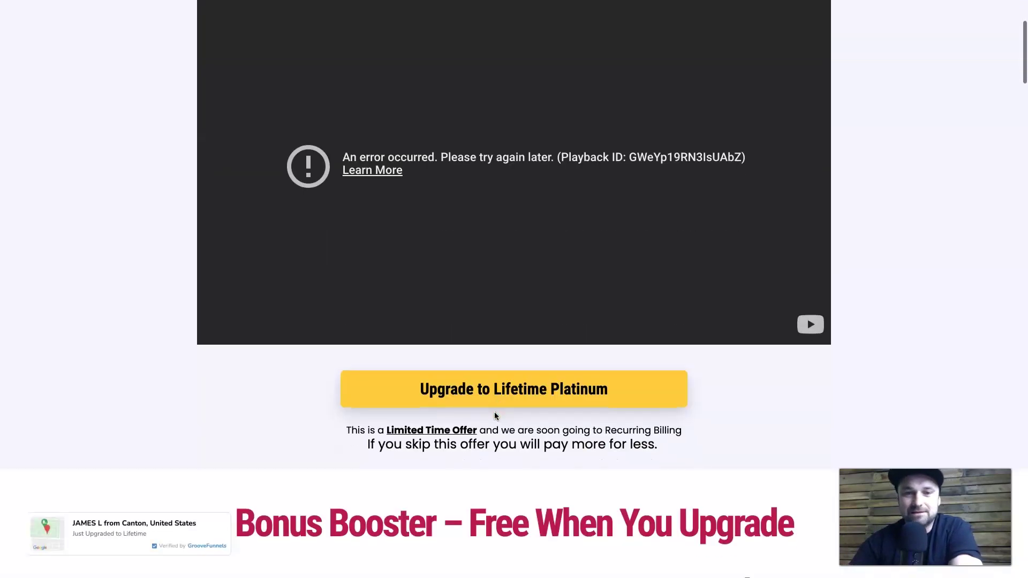
scroll(702, 378, "down", 18)
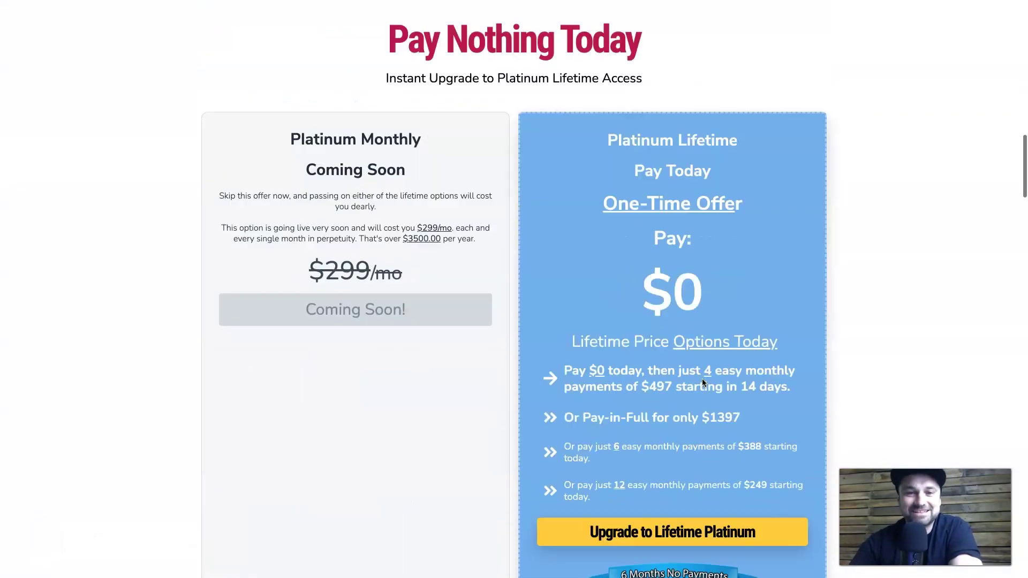
scroll(702, 378, "down", 2)
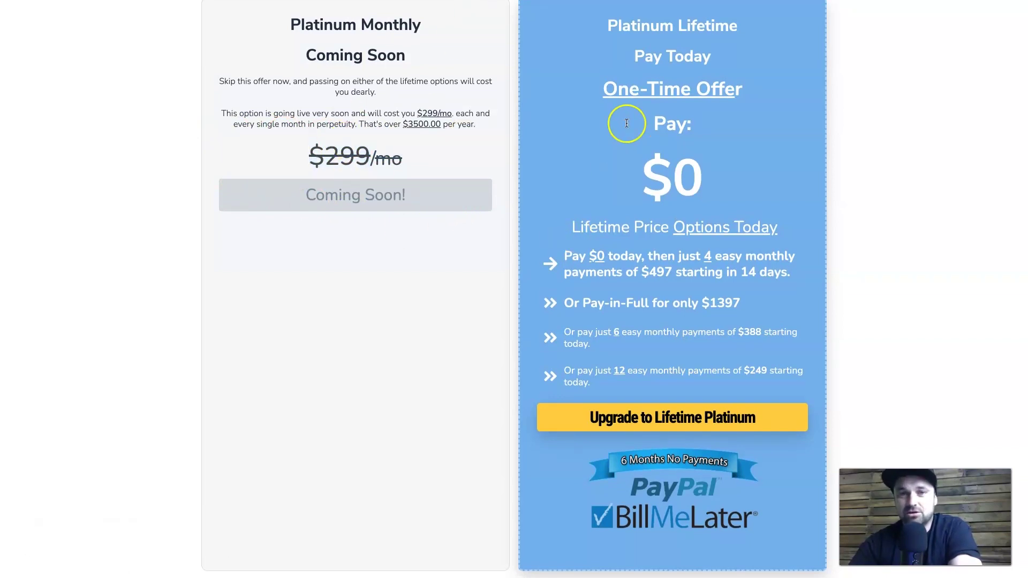
scroll(642, 207, "down", 1)
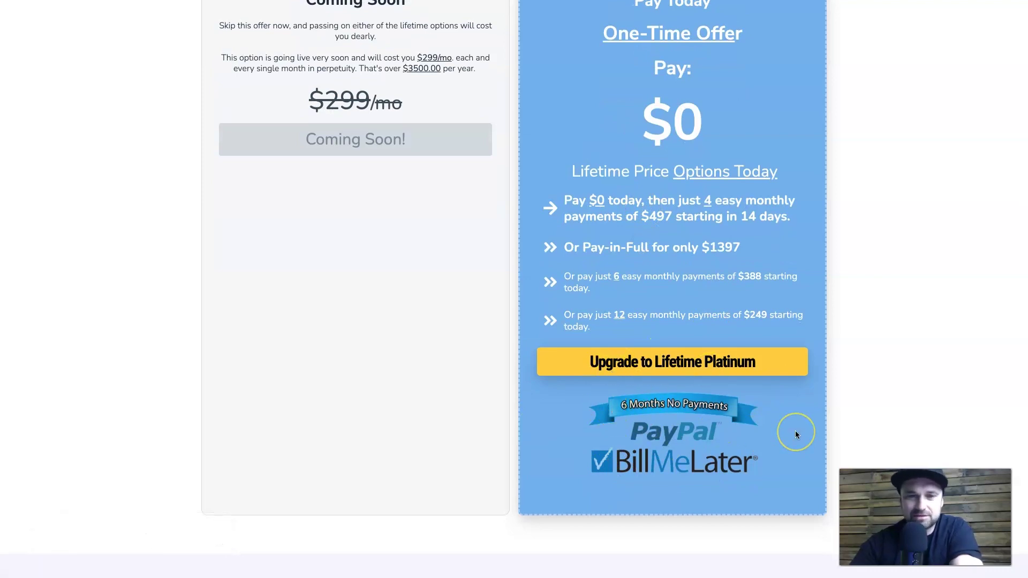
scroll(795, 431, "up", 15)
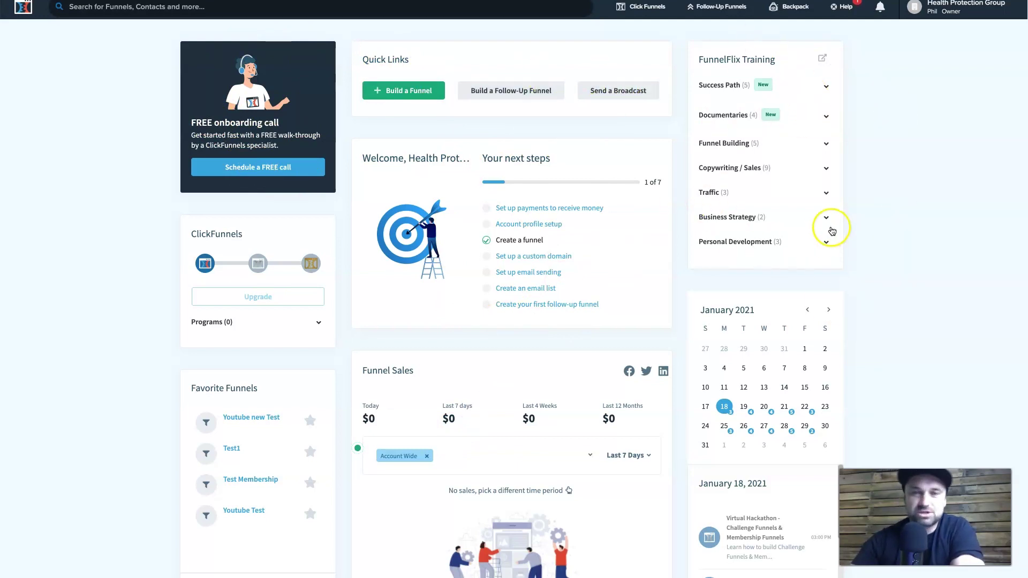
Compare the ClickFunnels dashboard with the widgets on the GrooveFunnels overview, and open GroovePages.
scroll(902, 207, "down", 4)
scroll(902, 206, "up", 5)
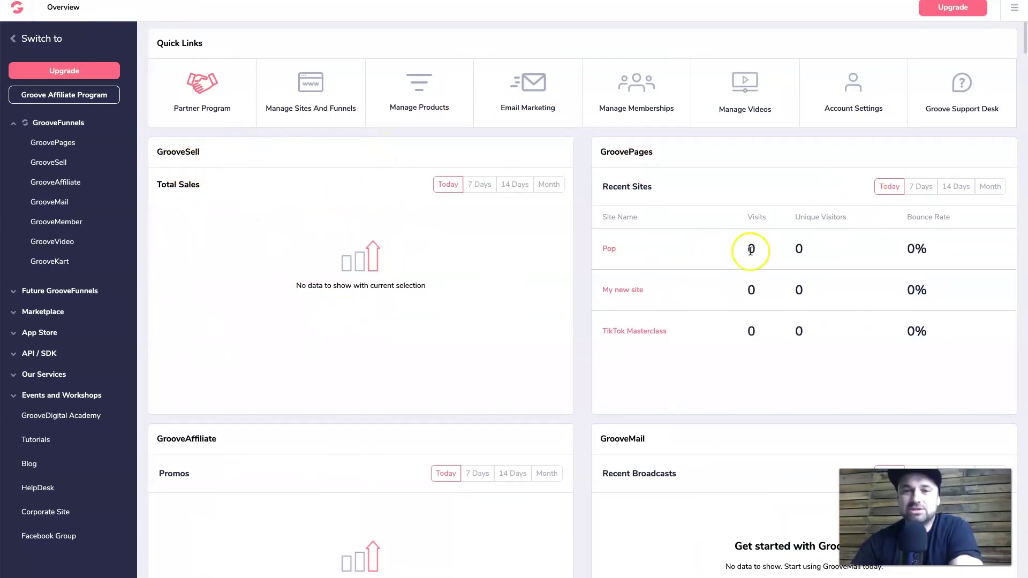
scroll(751, 250, "down", 4)
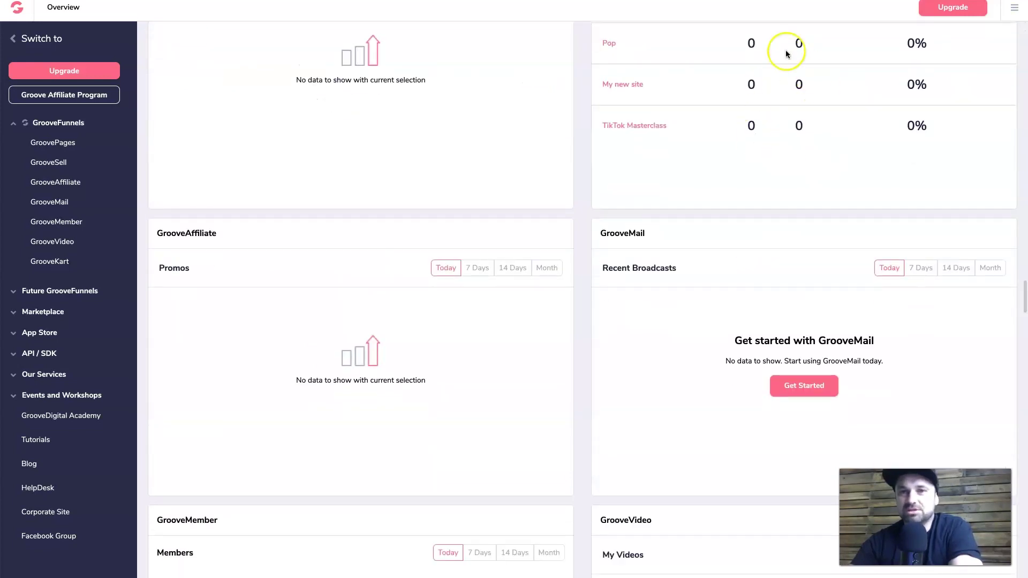
scroll(476, 252, "down", 1)
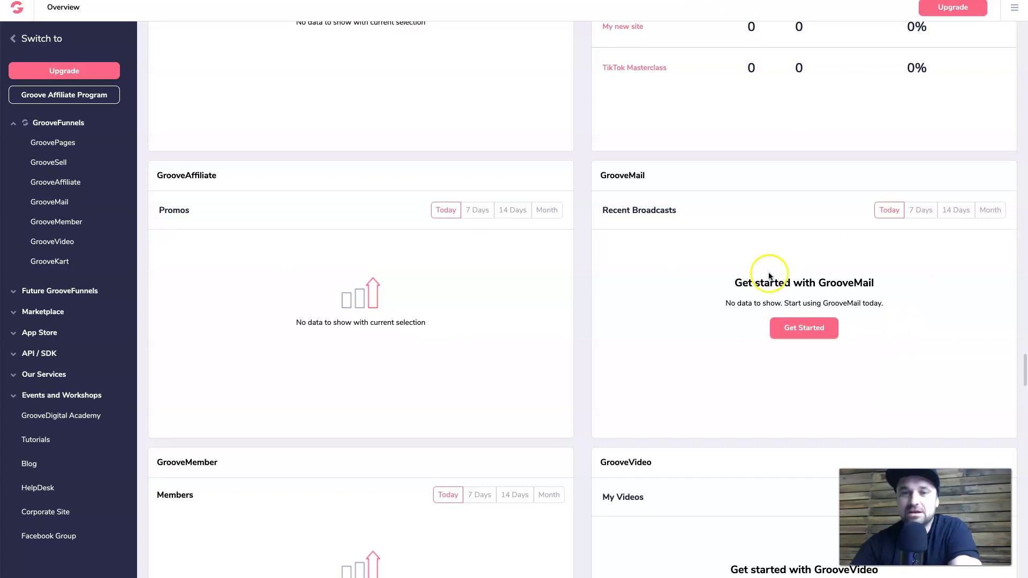
scroll(620, 306, "down", 3)
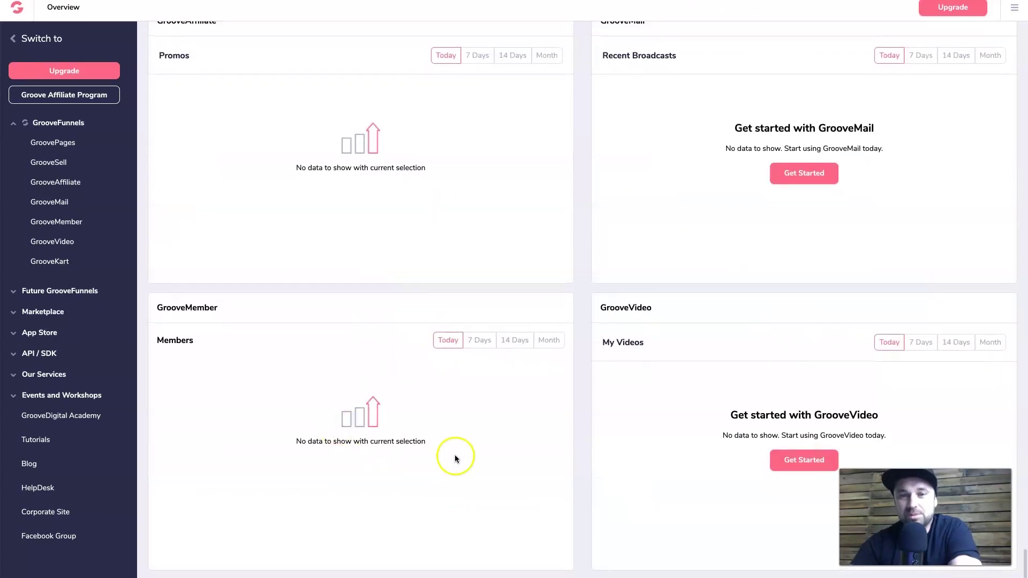
scroll(859, 389, "up", 7)
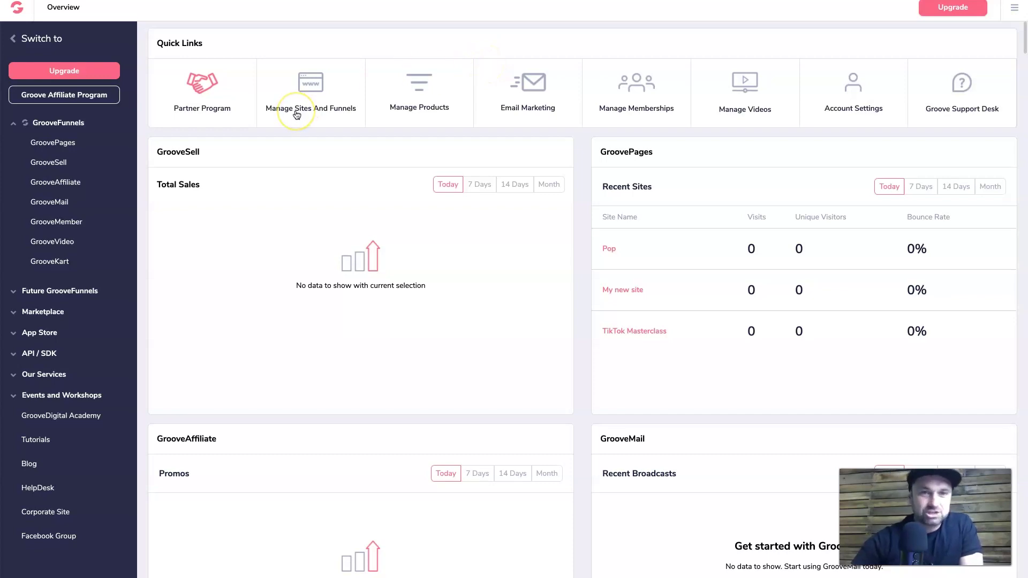
left_click(54, 145)
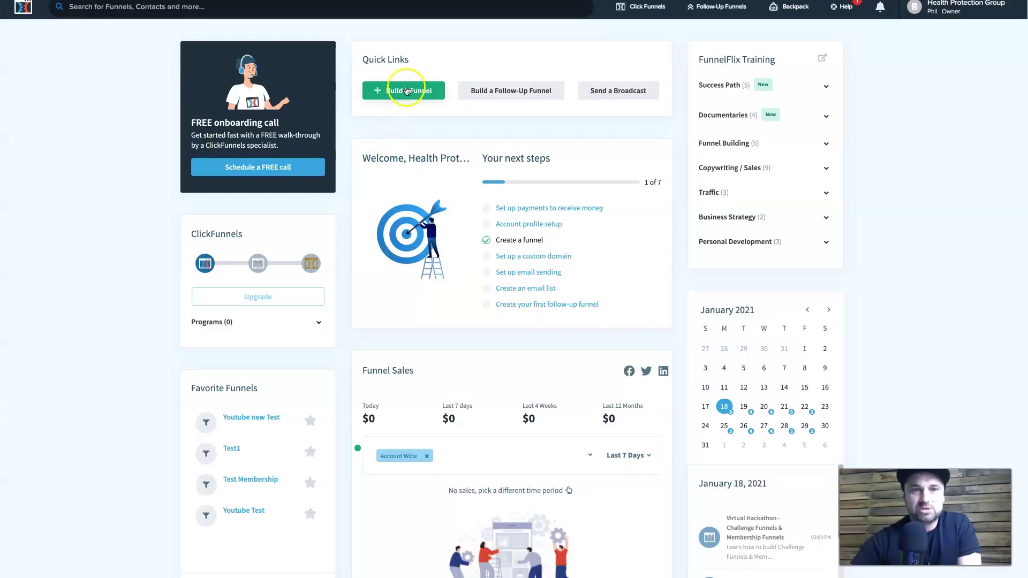
Build a ClickFunnels email optin funnel with the Collect Emails goal, named Optin Test.
mouse_move(645, 7)
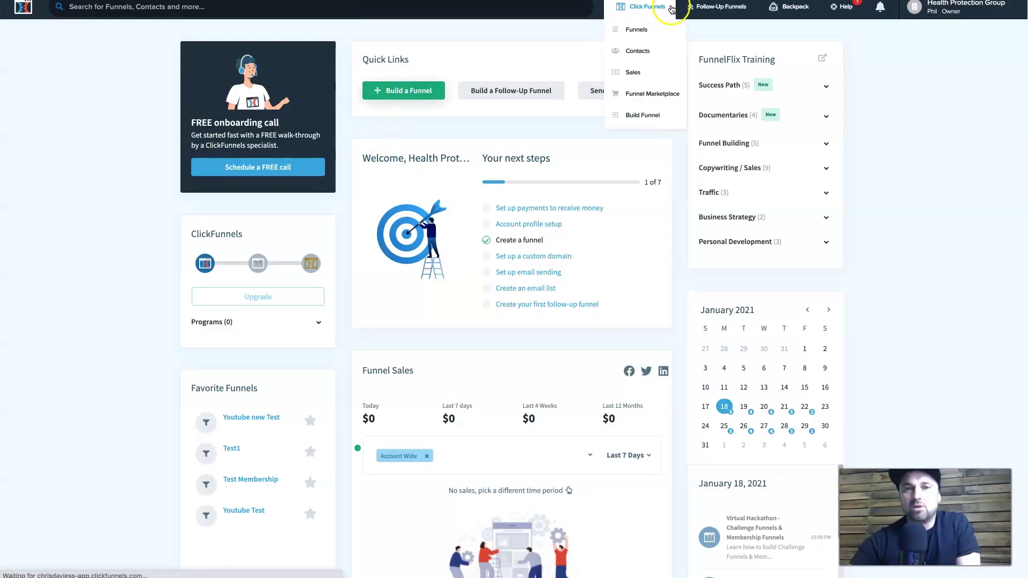
left_click(635, 89)
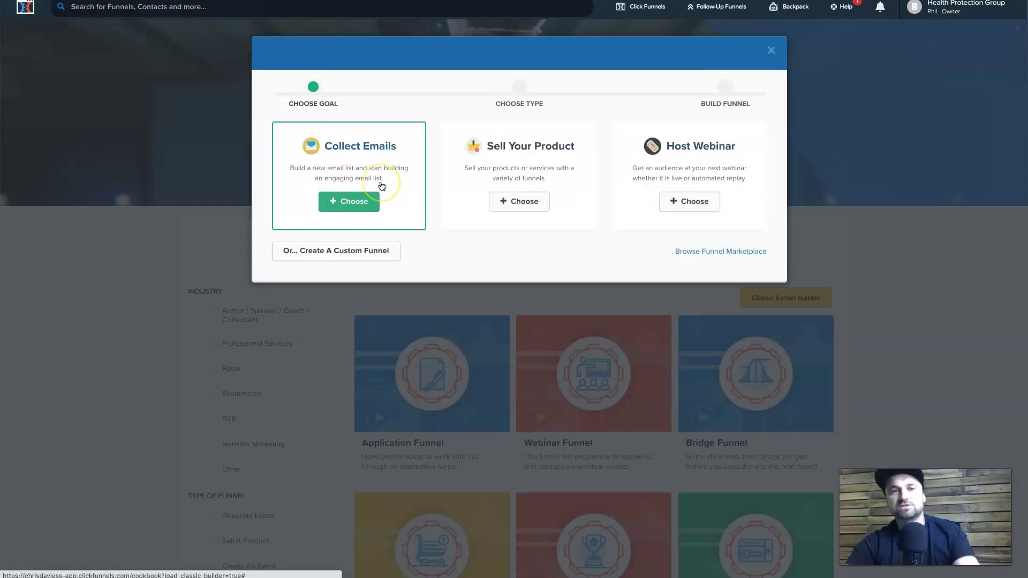
left_click(356, 201)
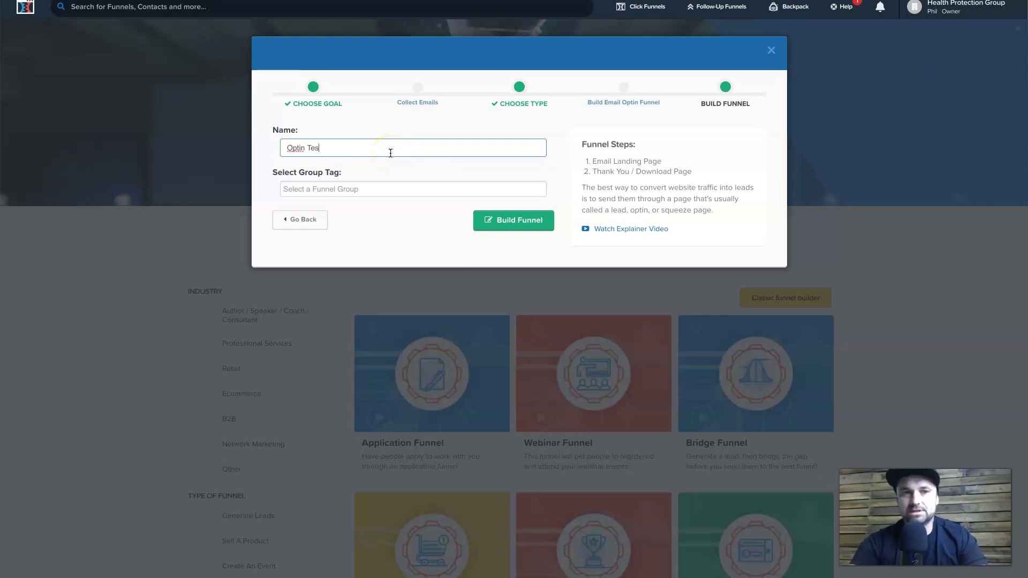
left_click(498, 220)
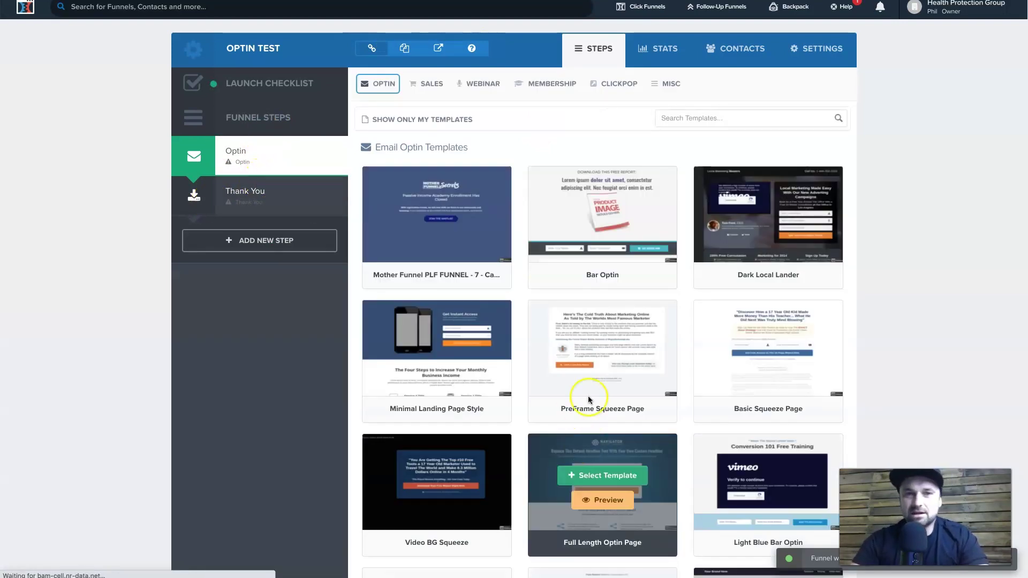
Browse the email optin templates and apply the Local Lander #2 template to the funnel's Optin step.
scroll(616, 431, "down", 5)
scroll(654, 423, "down", 20)
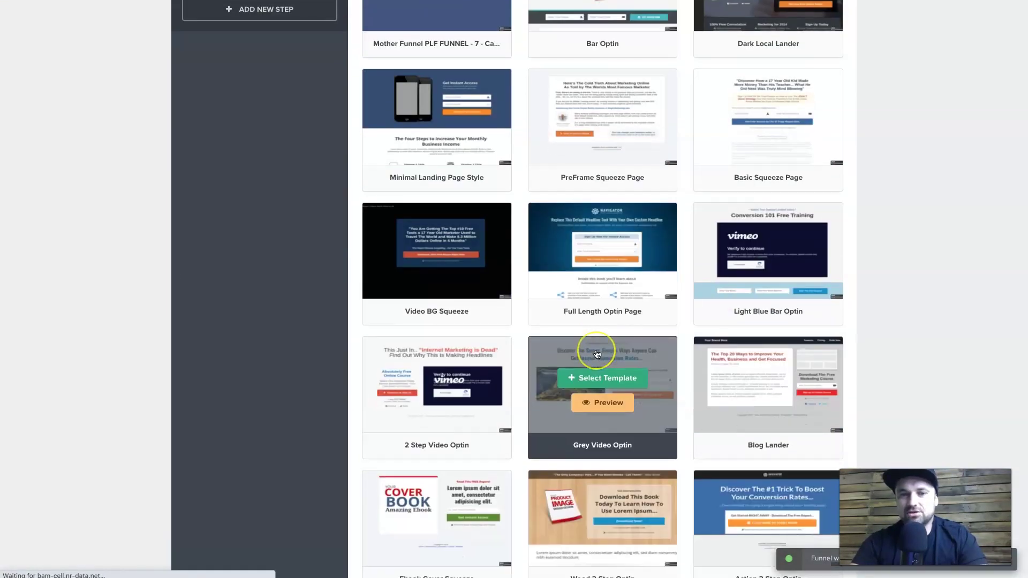
scroll(597, 355, "down", 8)
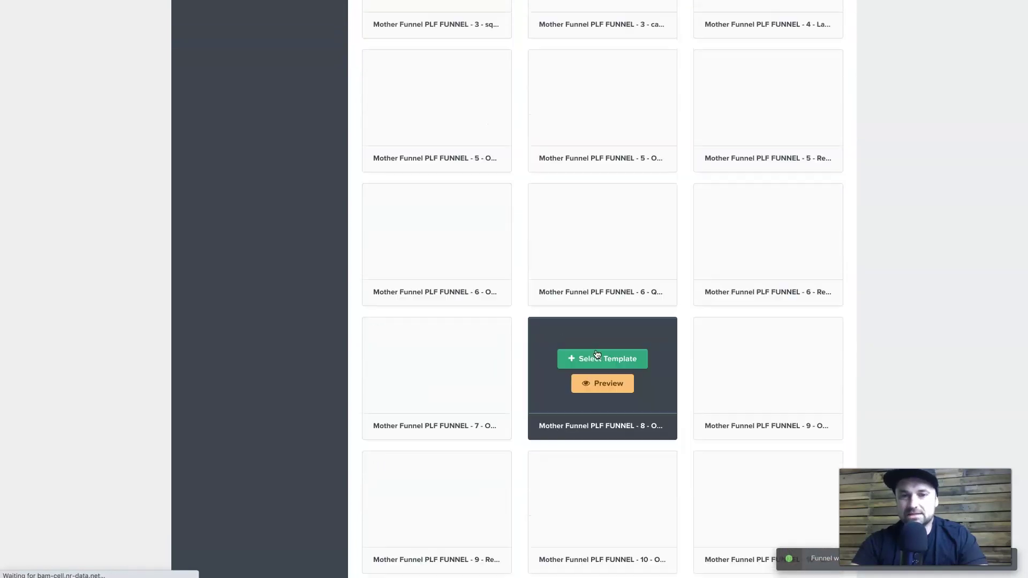
scroll(904, 224, "down", 15)
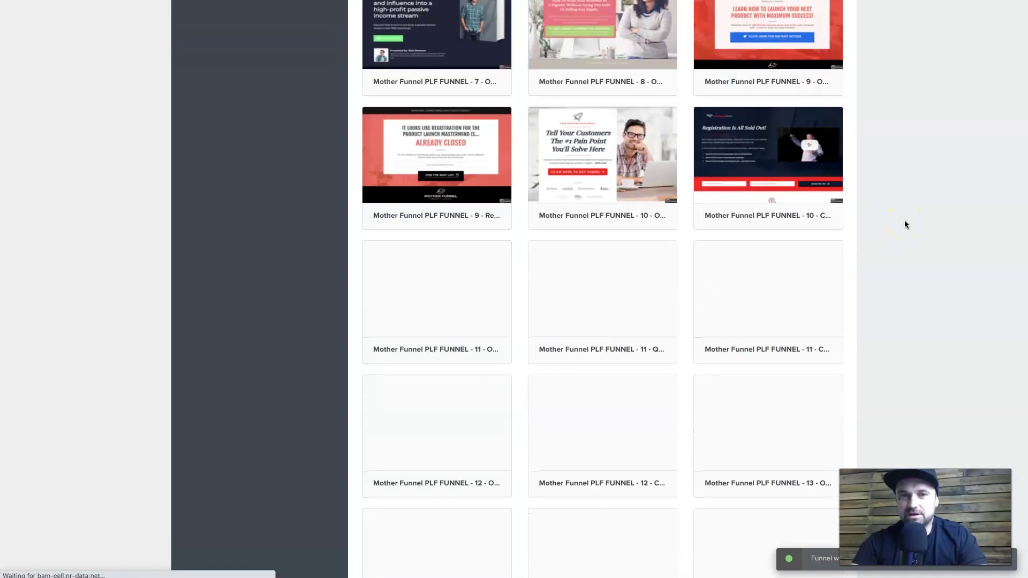
scroll(904, 223, "down", 10)
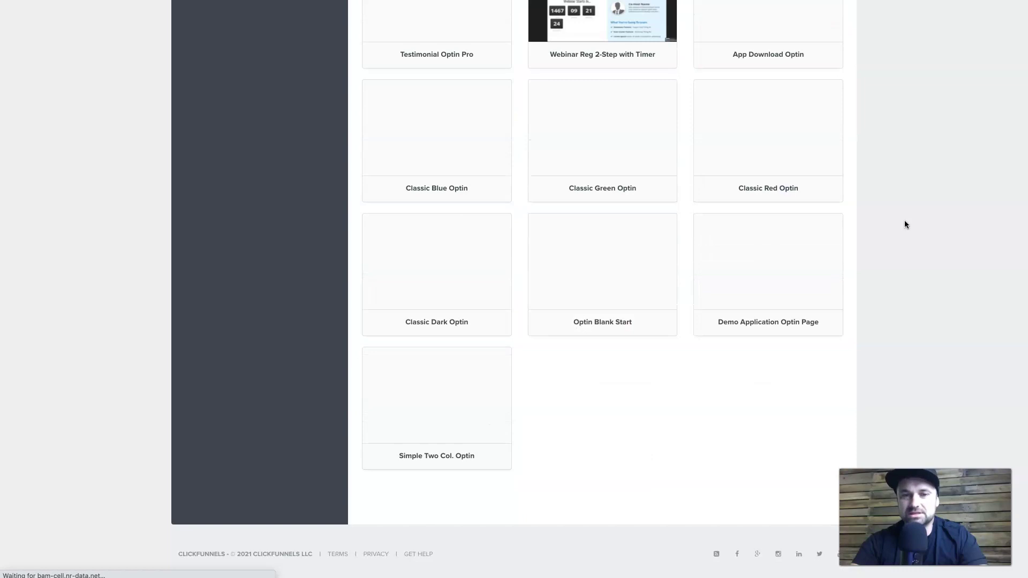
scroll(839, 365, "up", 2)
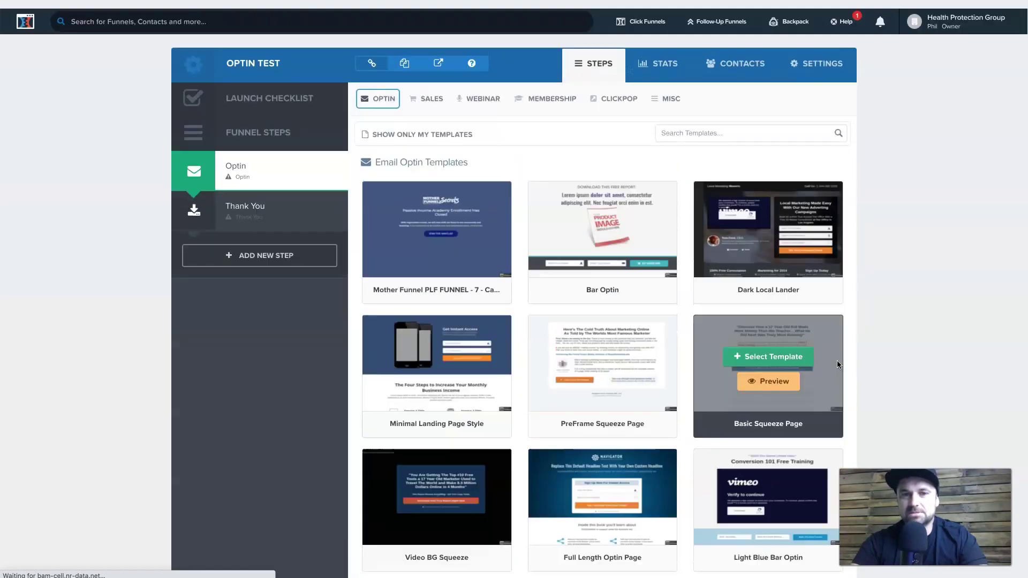
scroll(835, 363, "down", 1)
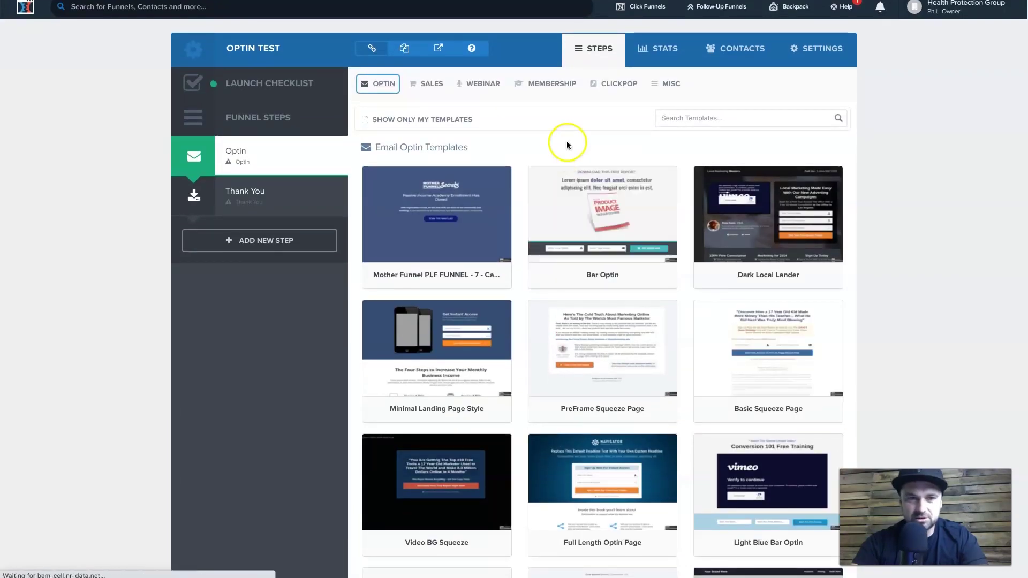
scroll(557, 359, "down", 7)
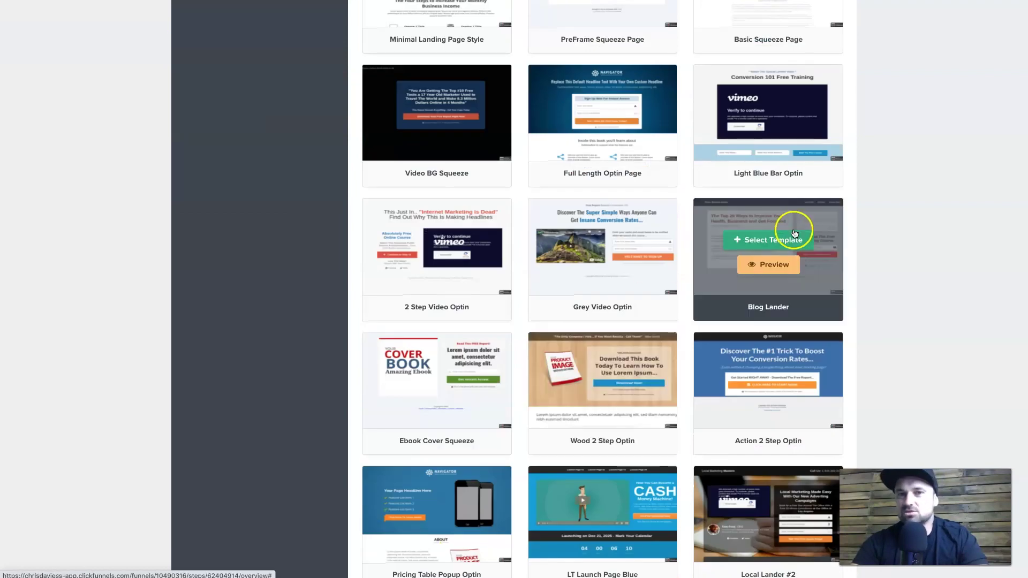
scroll(914, 225, "down", 5)
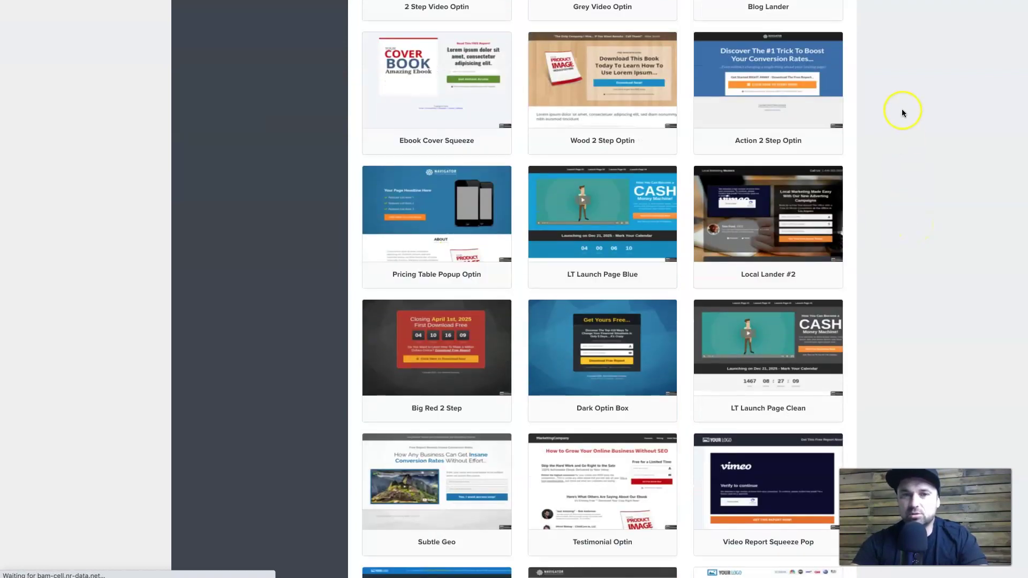
scroll(901, 217, "down", 1)
mouse_move(760, 193)
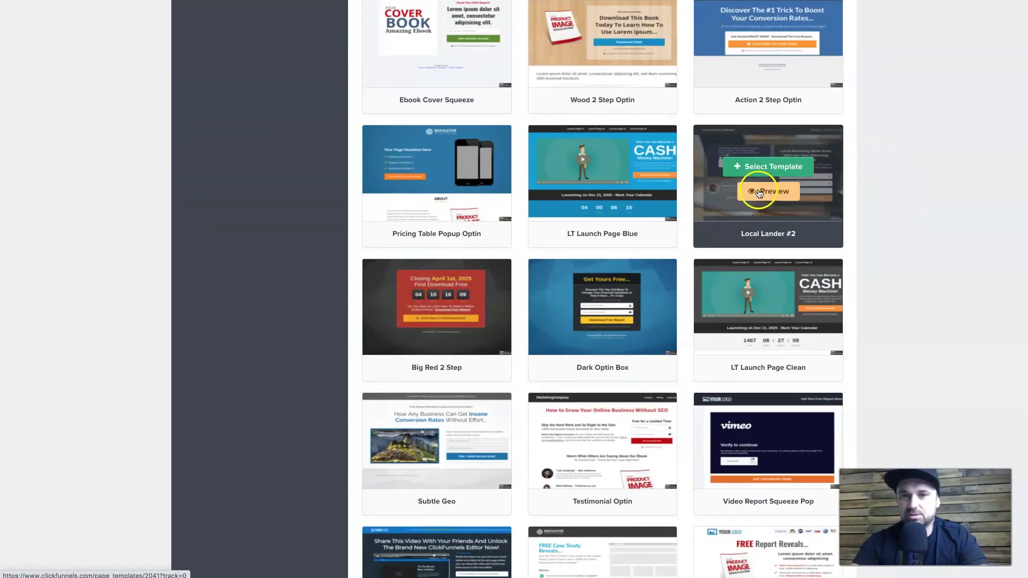
left_click(774, 167)
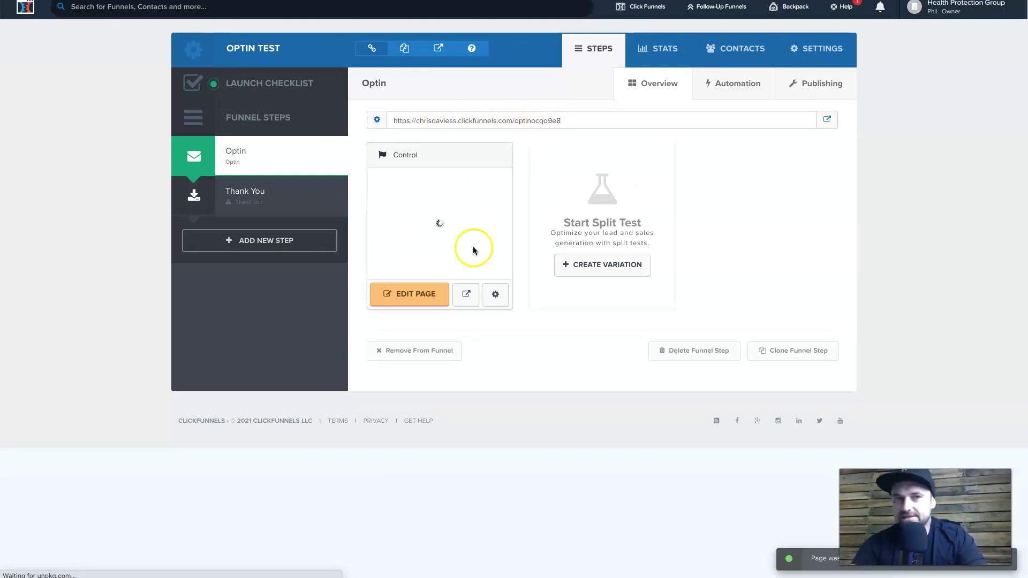
Open the Optin page in the ClickFunnels editor, then switch to GroovePages and delete the Pop site.
left_click(424, 303)
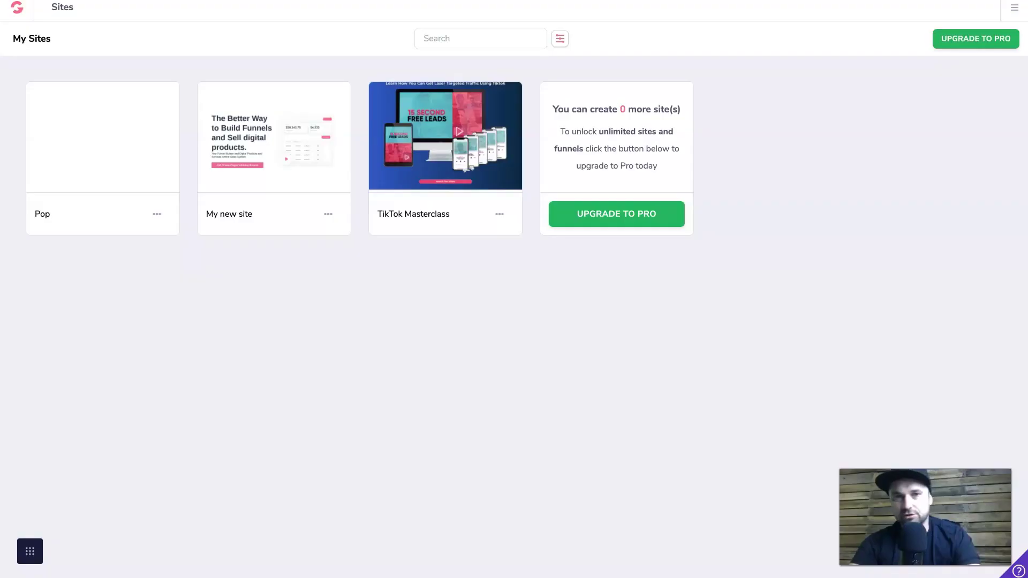
left_click(155, 216)
left_click(123, 264)
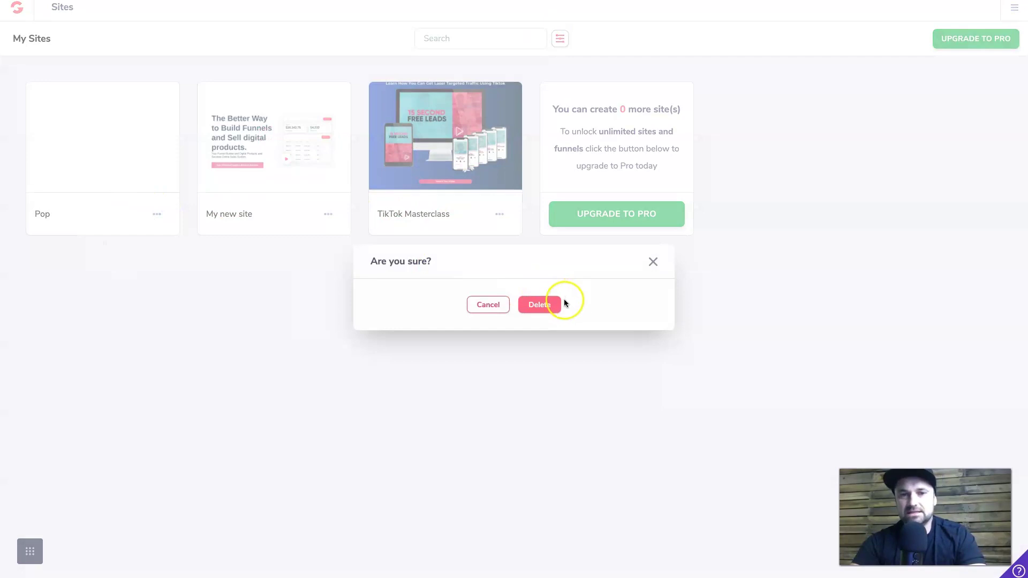
left_click(546, 305)
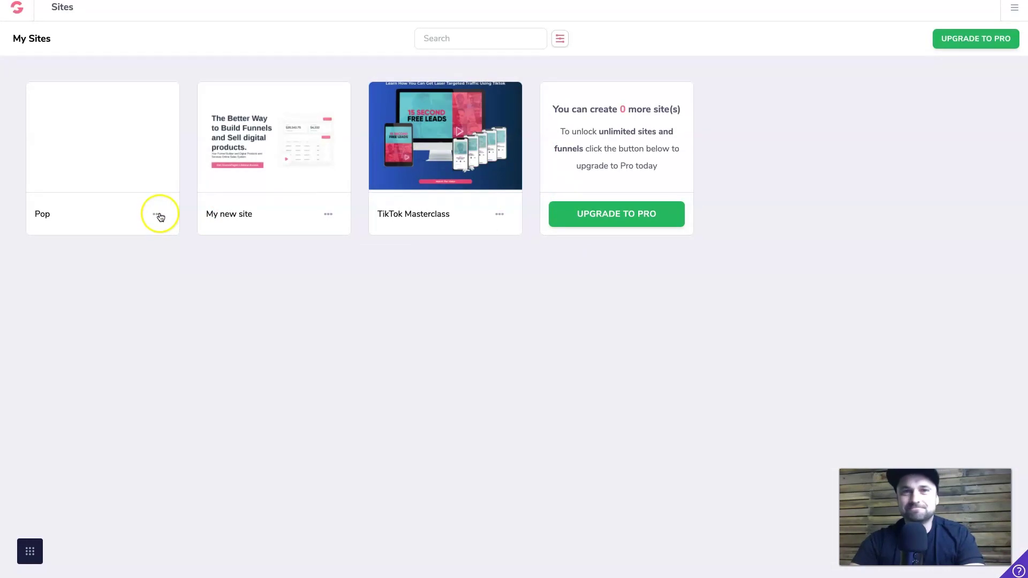
right_click(207, 257)
left_click(224, 278)
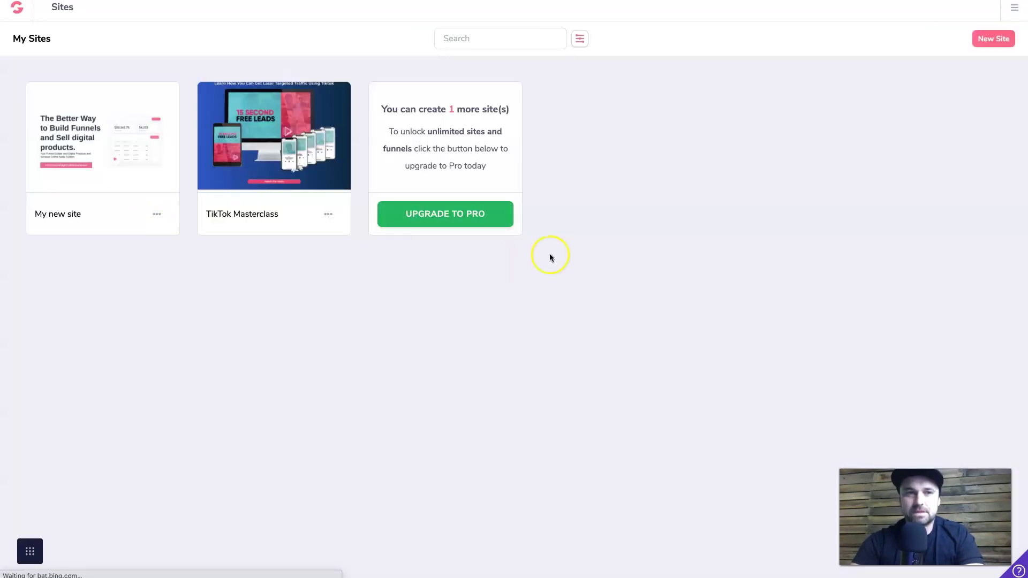
Start a new GroovePages site and browse the single-page templates.
left_click(1005, 46)
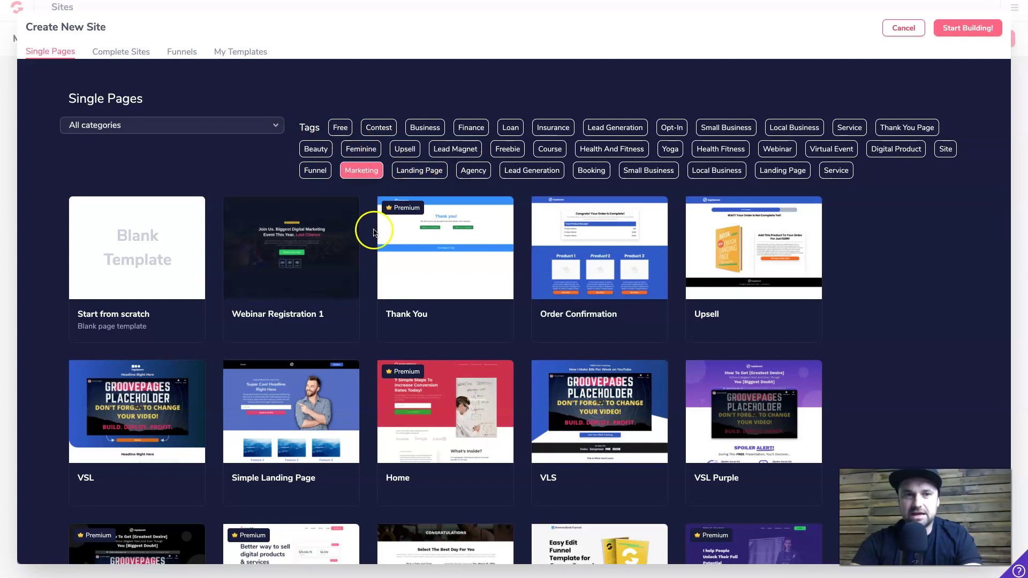
mouse_move(381, 242)
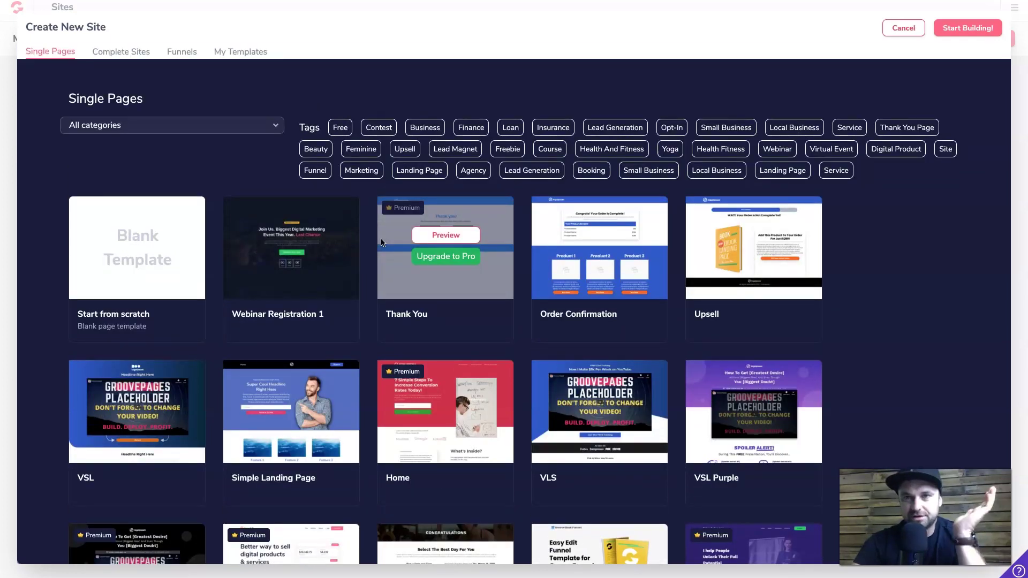
scroll(382, 242, "down", 1)
left_click(393, 242)
left_click(377, 195)
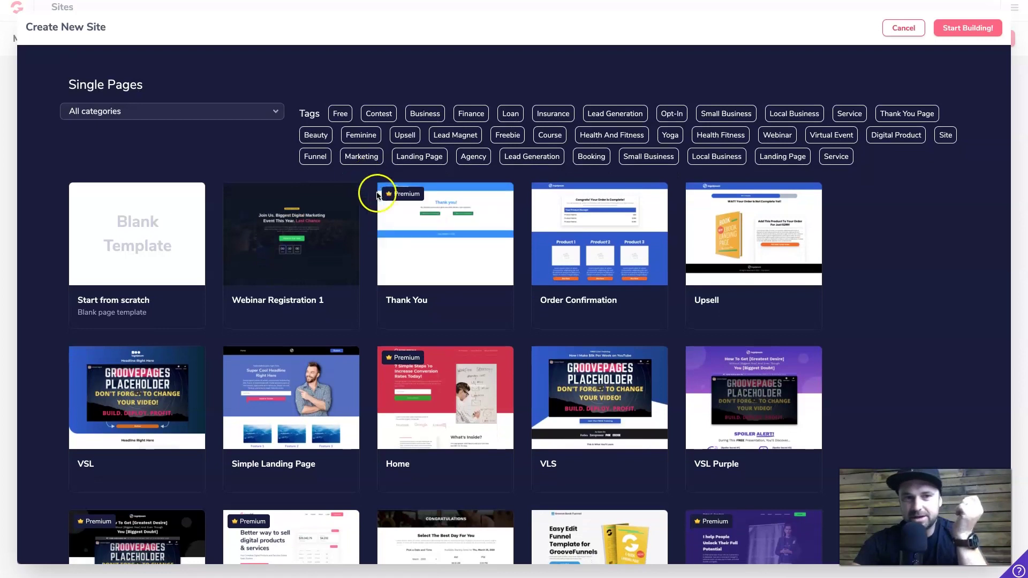
scroll(507, 266, "down", 1)
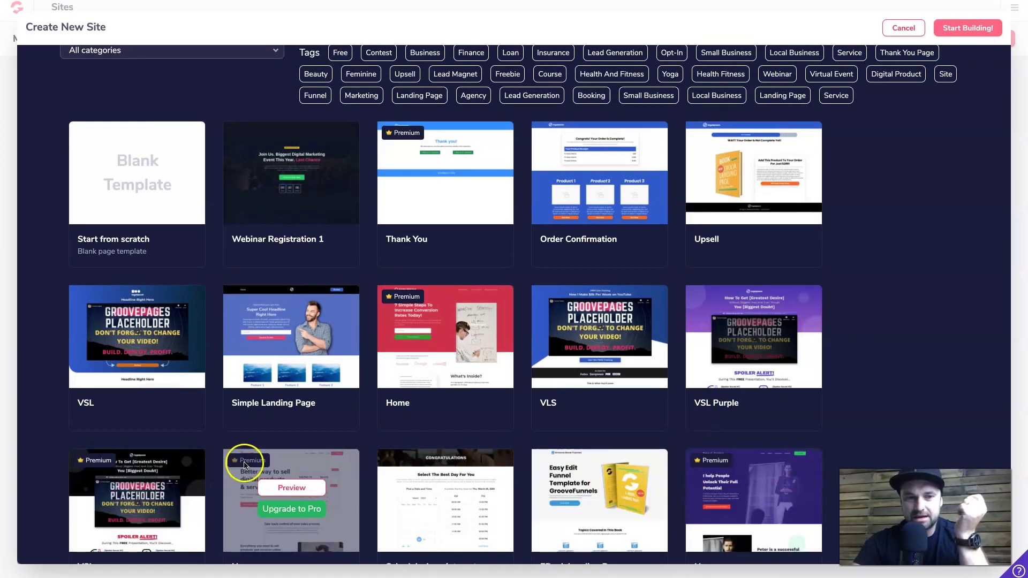
scroll(396, 166, "up", 1)
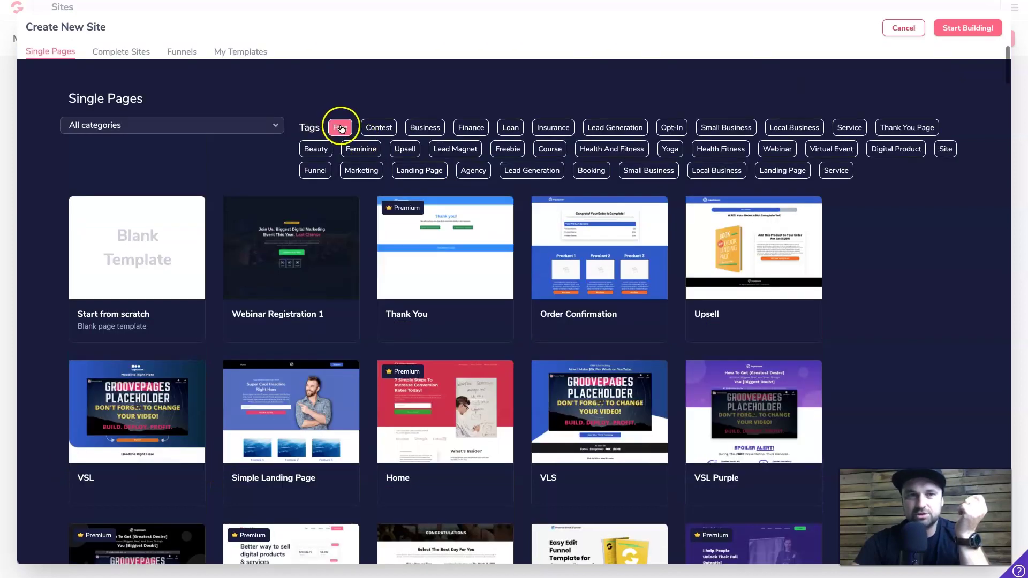
Filter the single-page templates by the Free tag and create a site named Optin test from the Webinar Template.
left_click(341, 128)
scroll(417, 329, "down", 10)
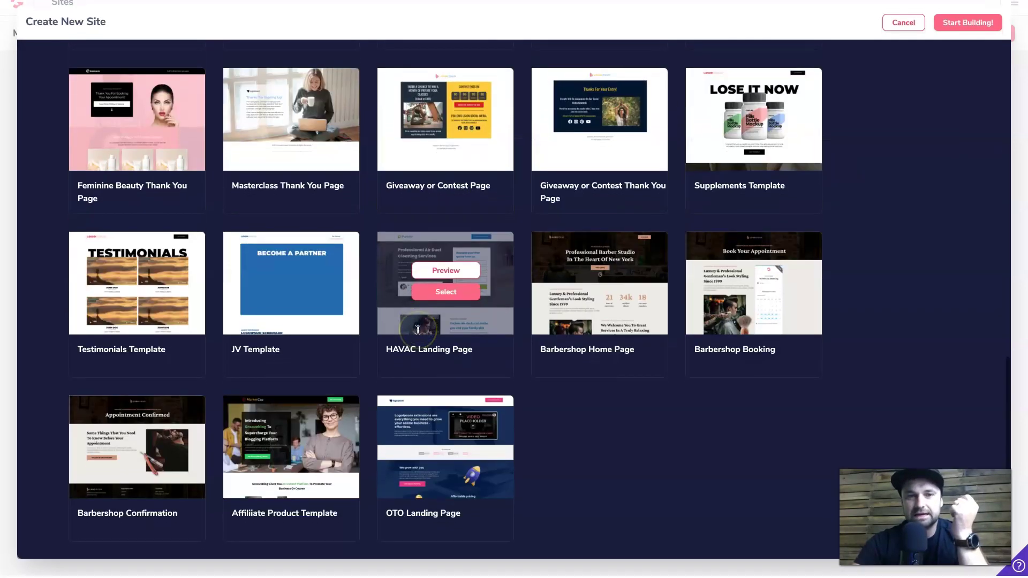
scroll(418, 329, "up", 12)
scroll(417, 329, "down", 6)
scroll(418, 329, "down", 6)
scroll(417, 330, "up", 15)
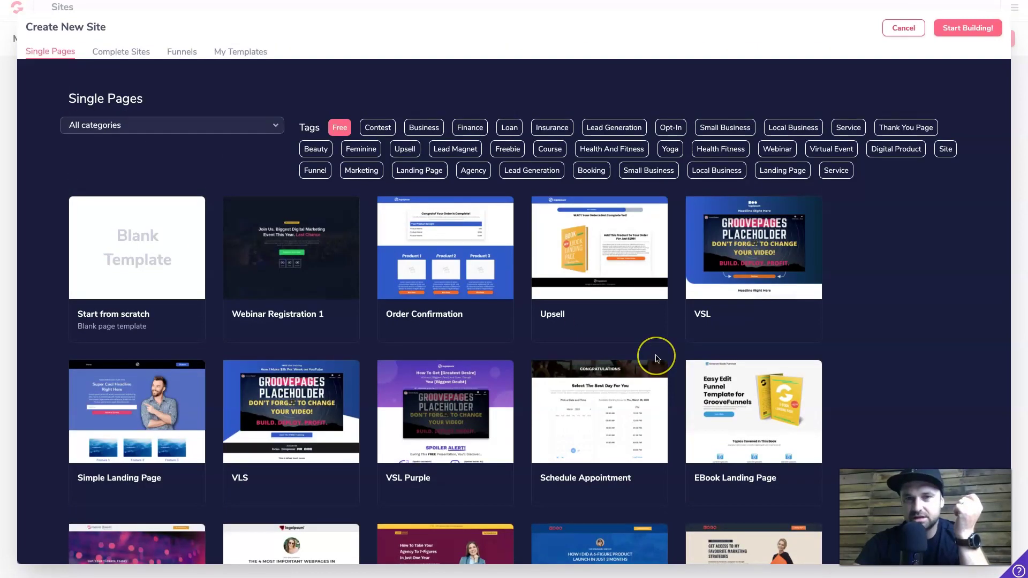
scroll(657, 358, "down", 4)
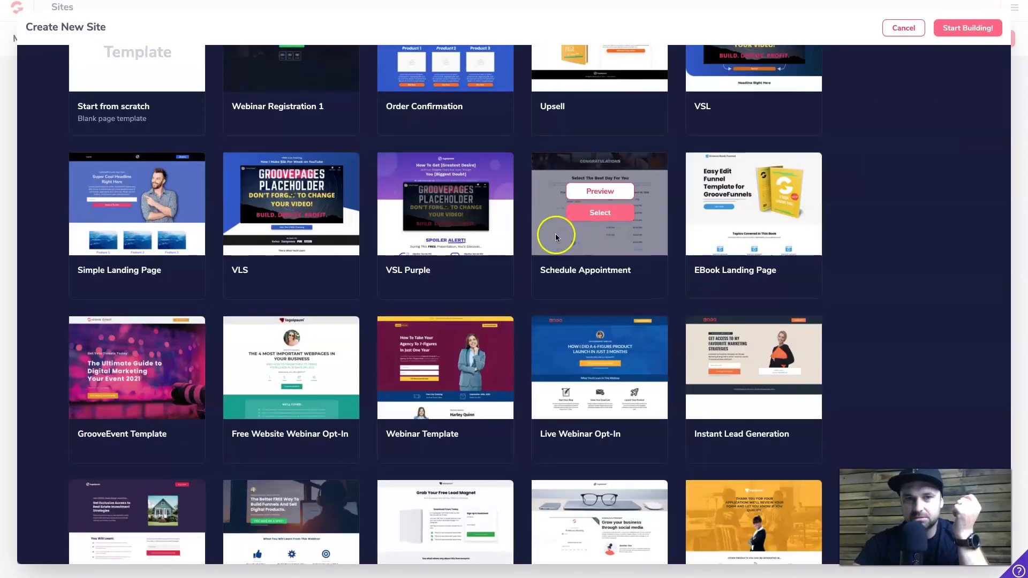
scroll(554, 234, "down", 6)
scroll(434, 175, "up", 3)
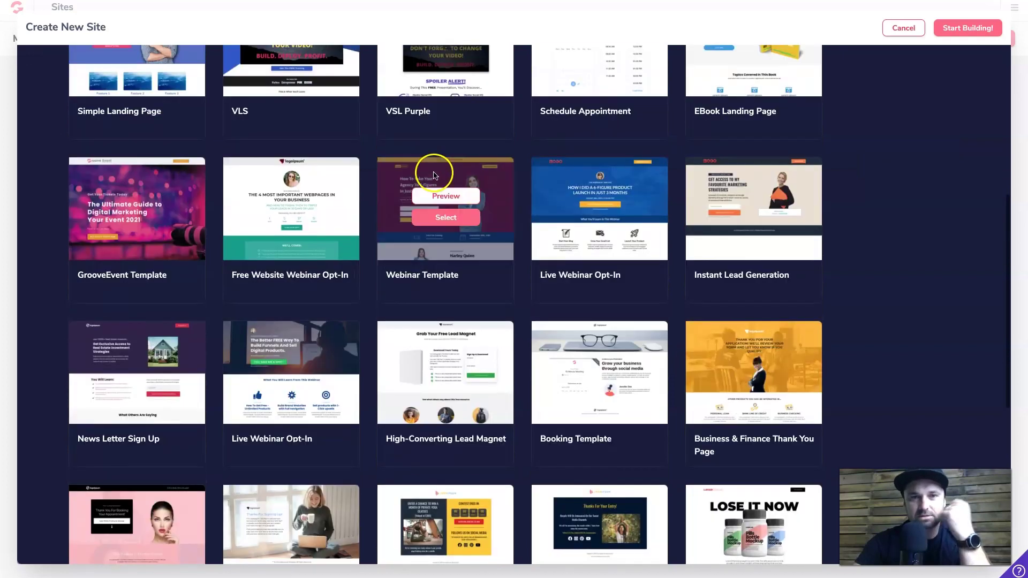
left_click(445, 217)
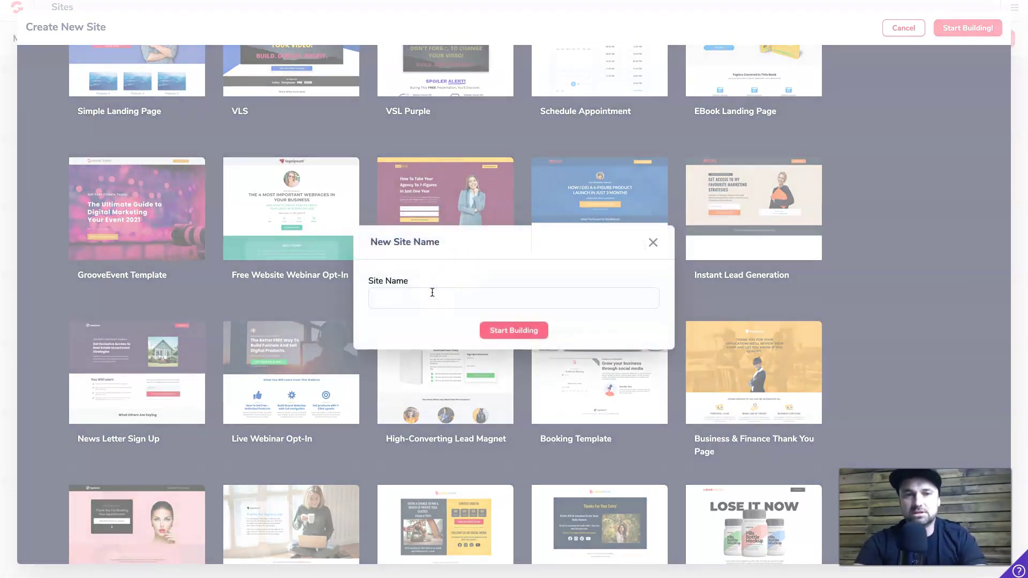
type("Optin test")
left_click(501, 329)
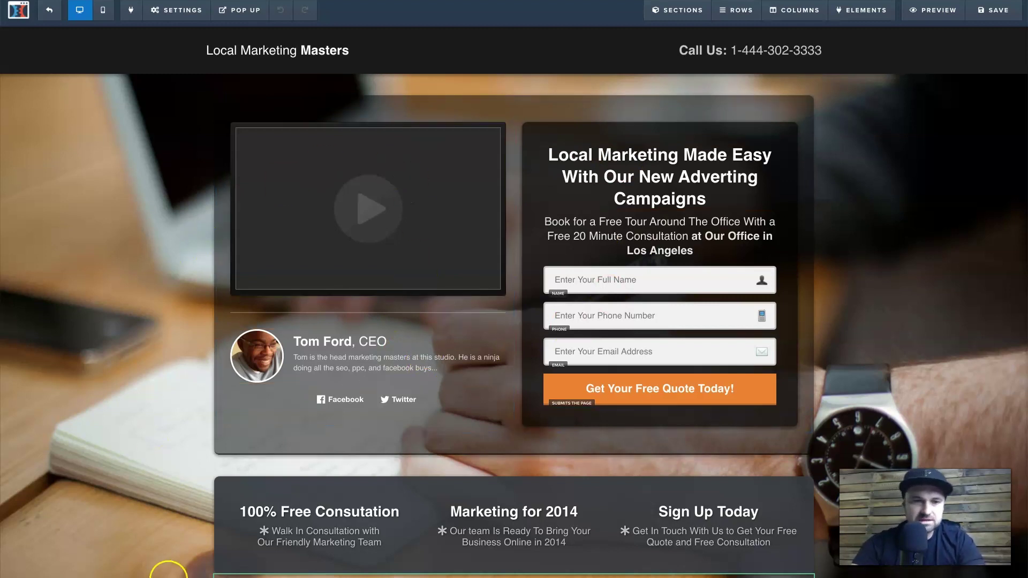
Switch to the ClickFunnels page editor and add an Image element below the "Local Marketing Made Easy" headline.
scroll(160, 571, "down", 1)
scroll(482, 455, "up", 1)
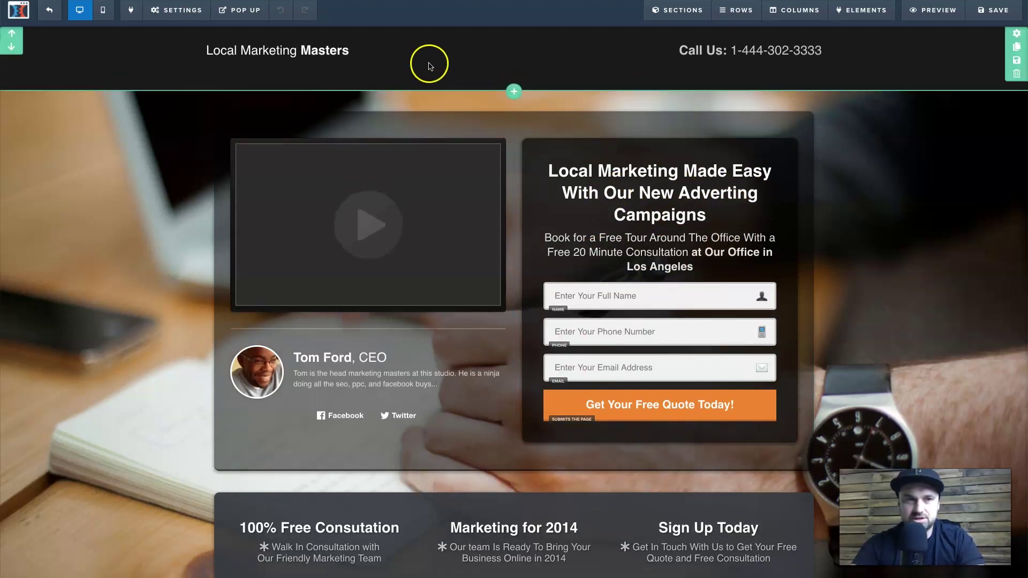
mouse_move(862, 11)
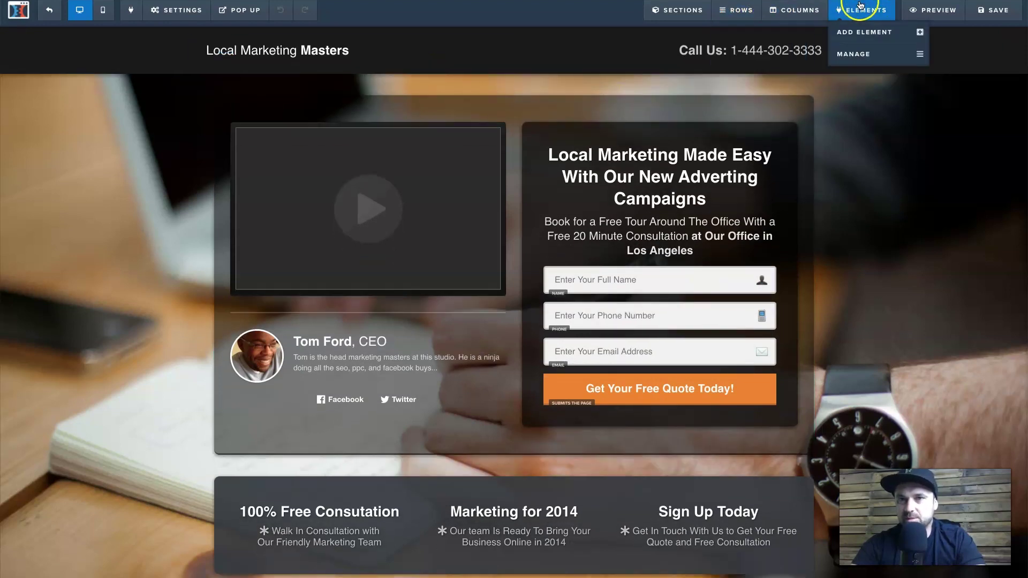
left_click(851, 33)
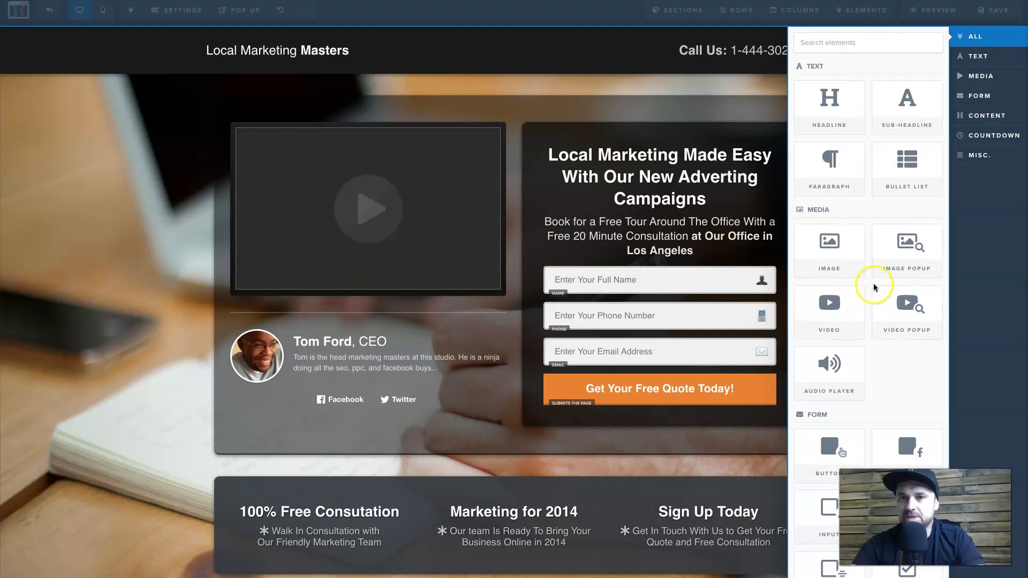
scroll(873, 284, "down", 5)
scroll(873, 284, "up", 5)
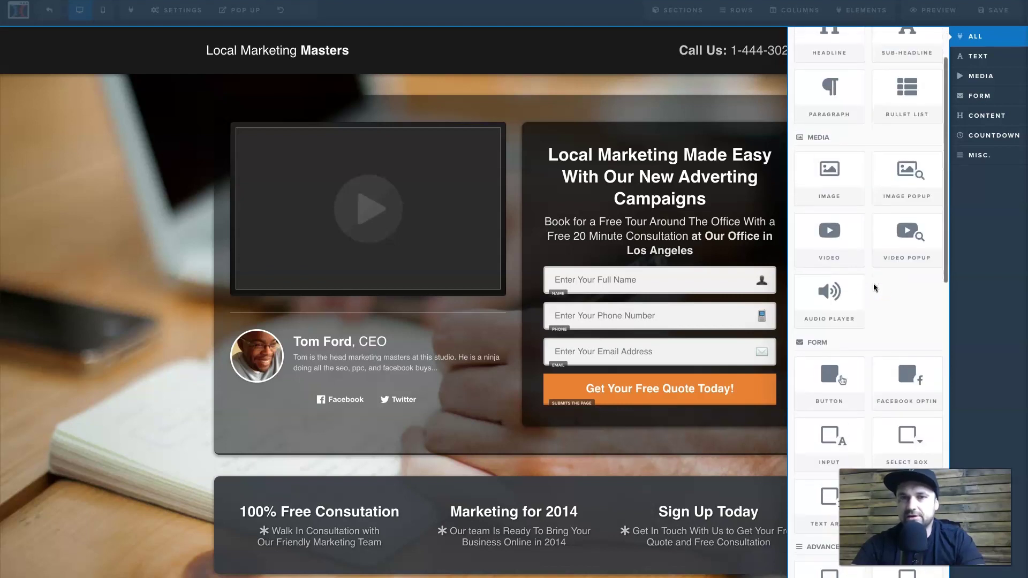
left_click(839, 192)
left_click_drag(841, 188, 657, 178)
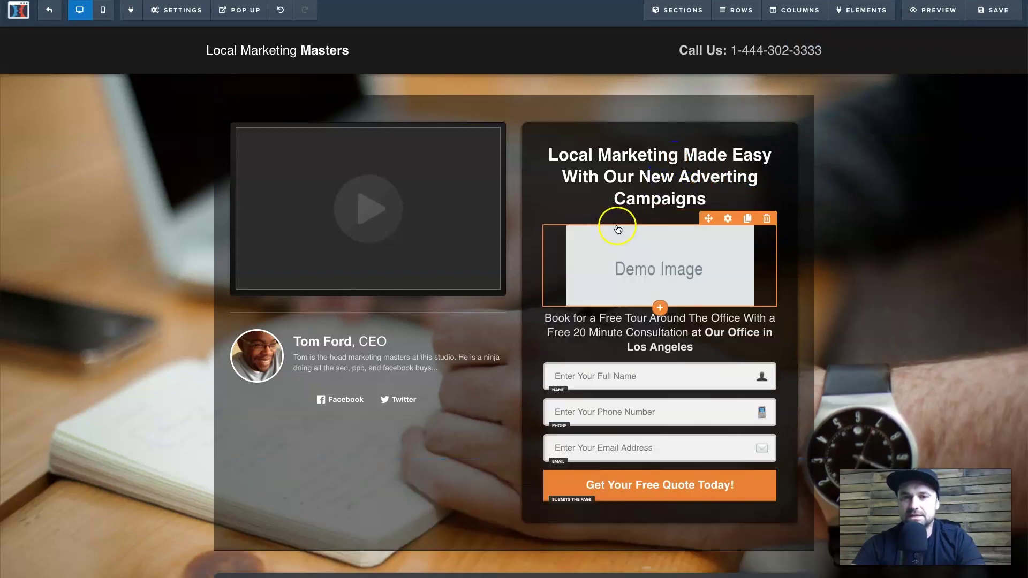
Review the demo image's general settings, advanced styles and animation options, and delete the image from the page.
left_click(729, 219)
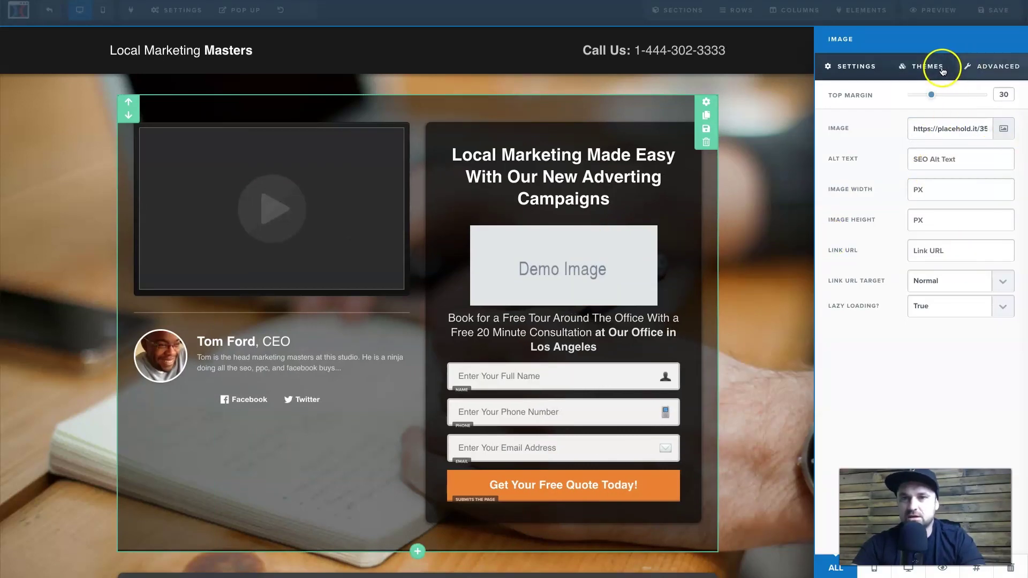
left_click(973, 66)
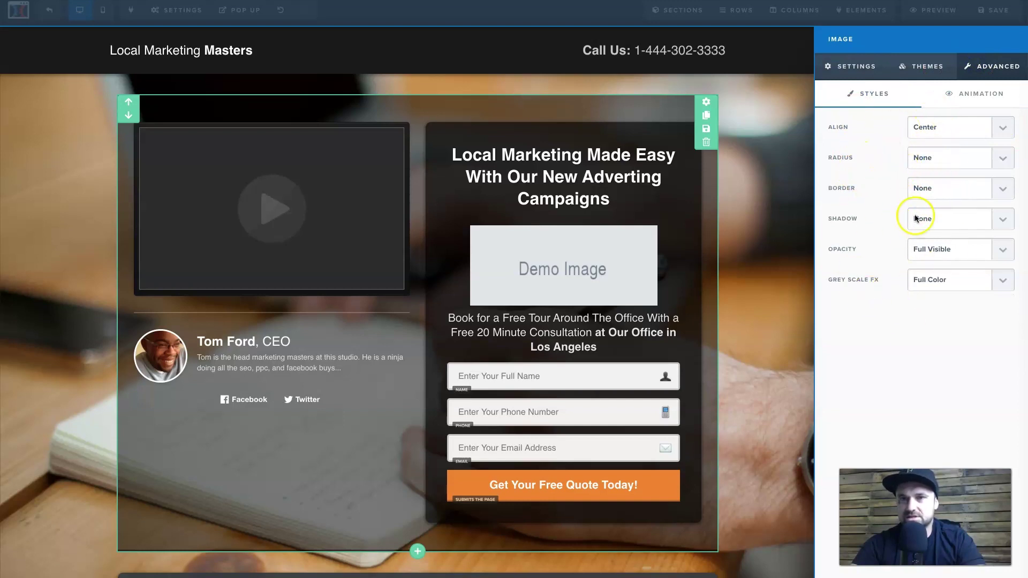
left_click(967, 101)
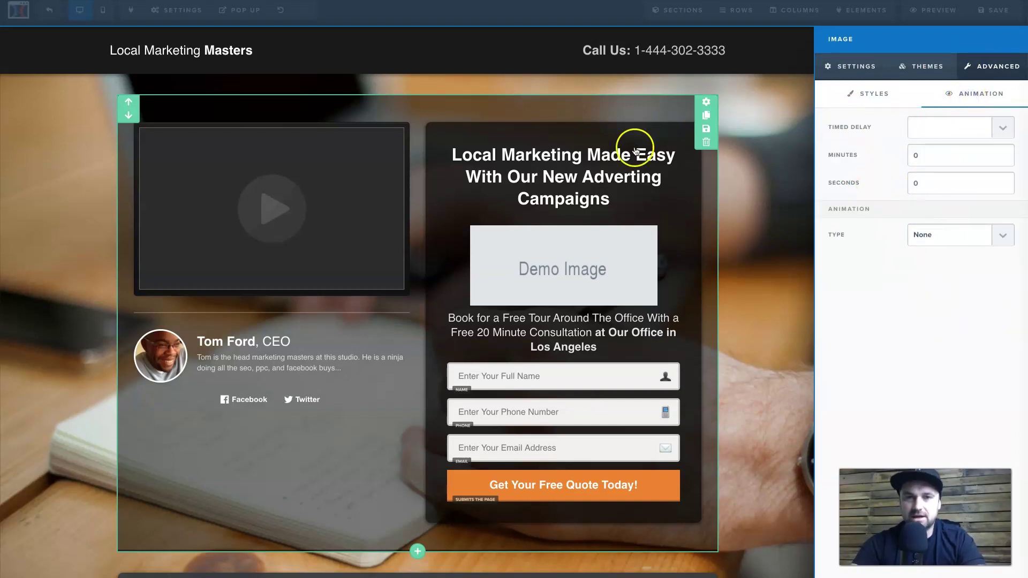
left_click(623, 161)
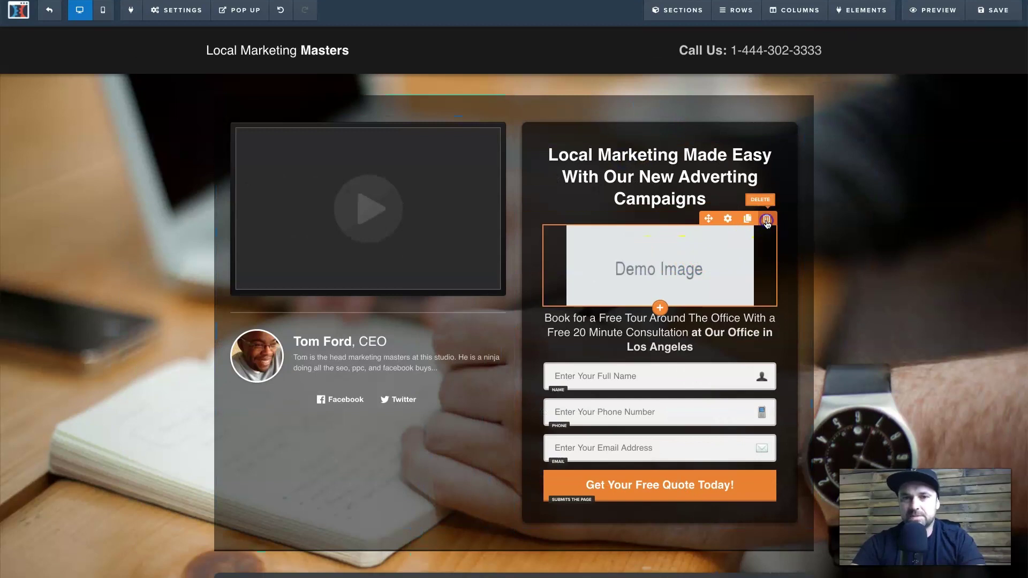
left_click(767, 219)
left_click(604, 43)
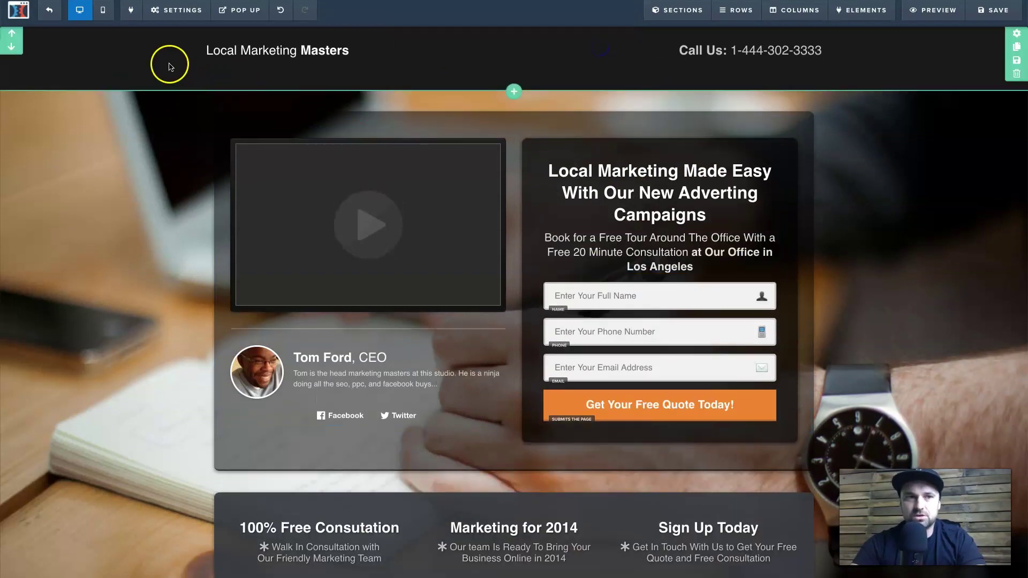
Preview the optin page in mobile view, return to desktop view, and look over the page settings options.
left_click(102, 13)
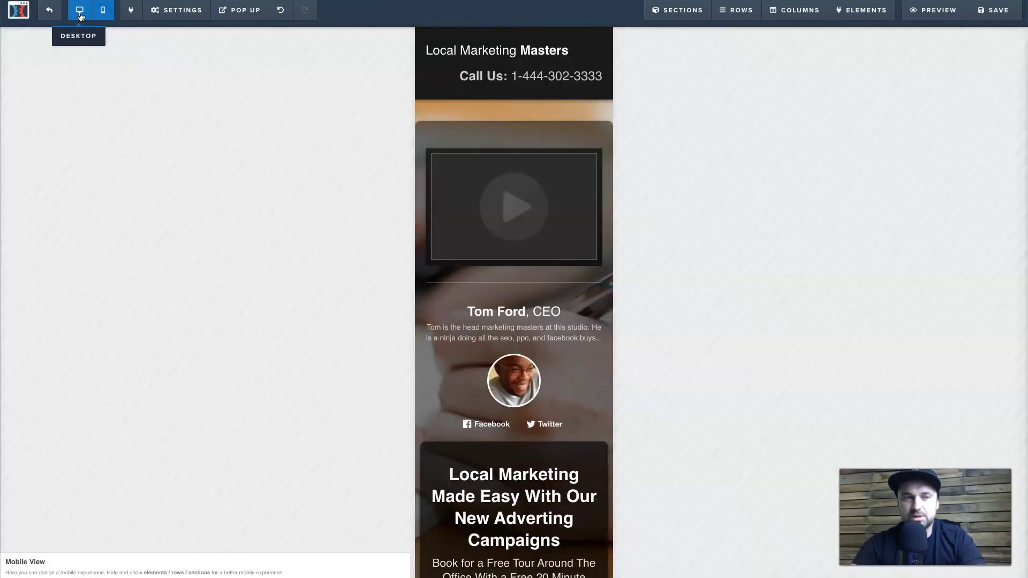
left_click(79, 10)
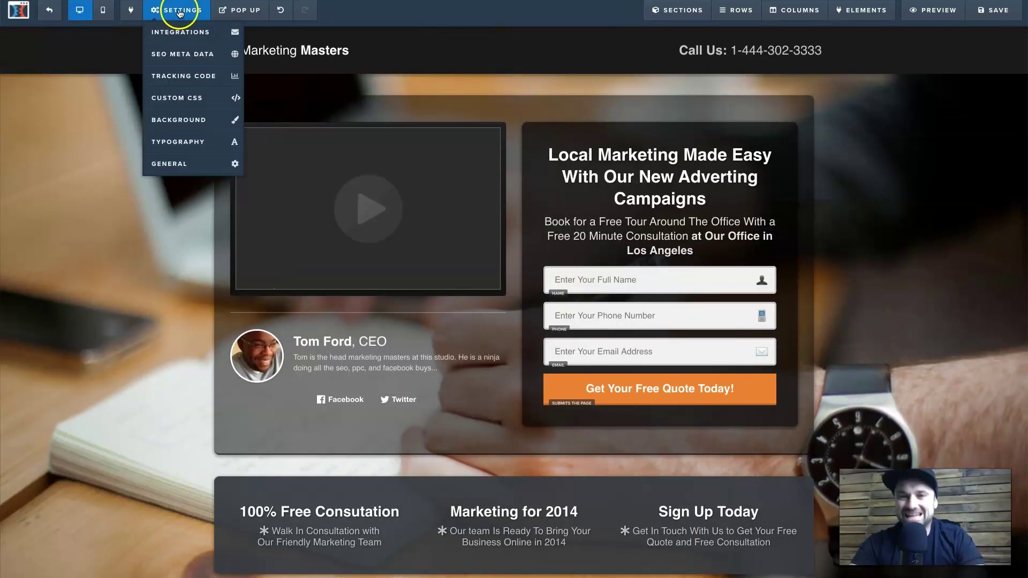
mouse_move(195, 18)
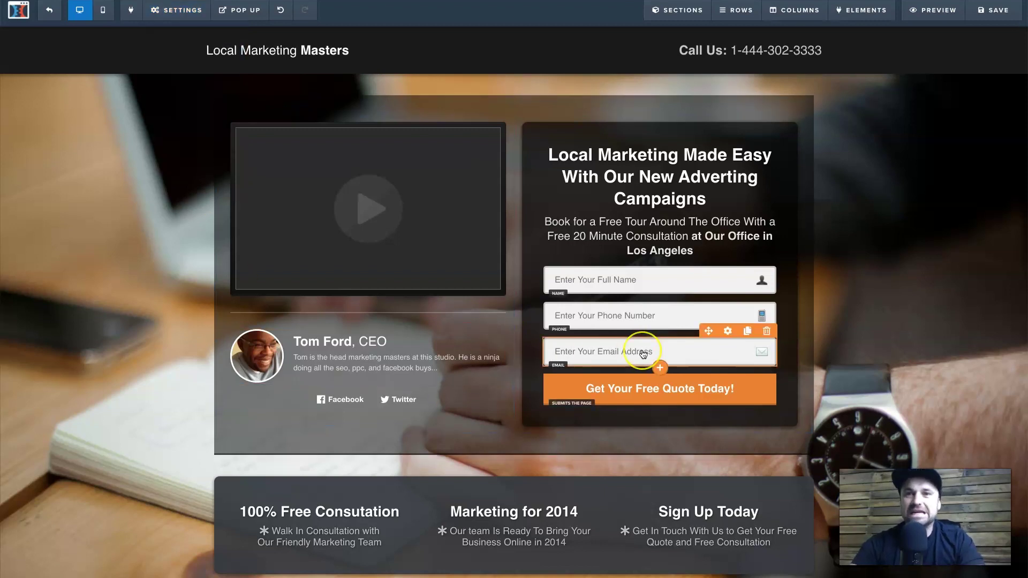
scroll(643, 353, "down", 1)
scroll(642, 353, "up", 1)
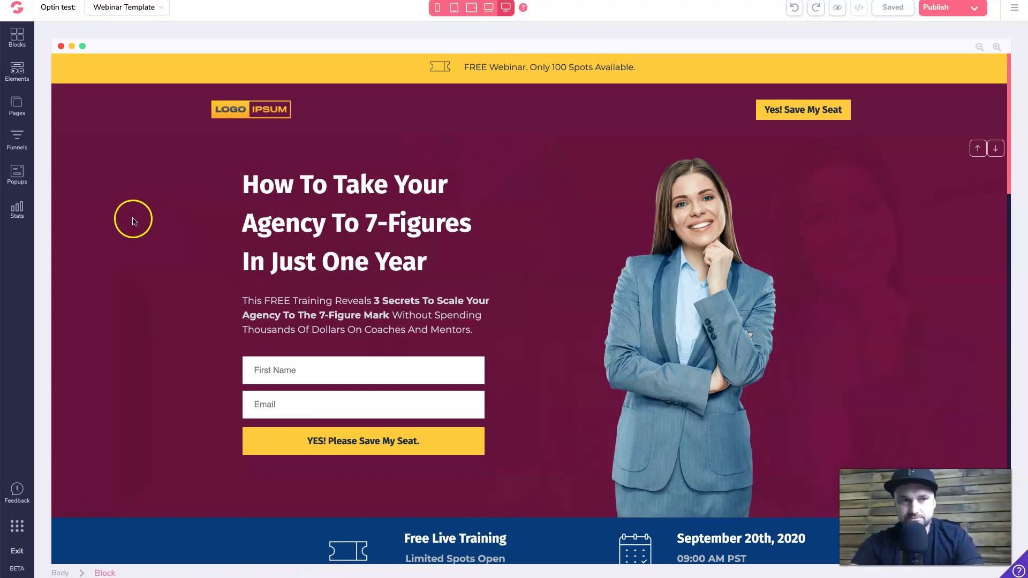
Switch to the GroovePages editor and try to resize the "This FREE Training Reveals" text block below the headline.
left_click(386, 322)
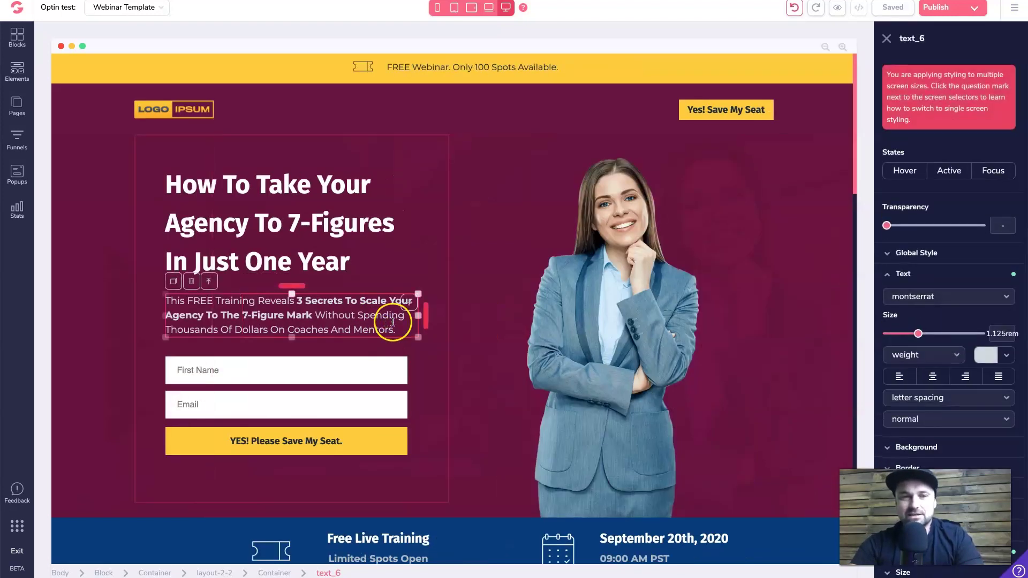
left_click_drag(422, 315, 420, 292)
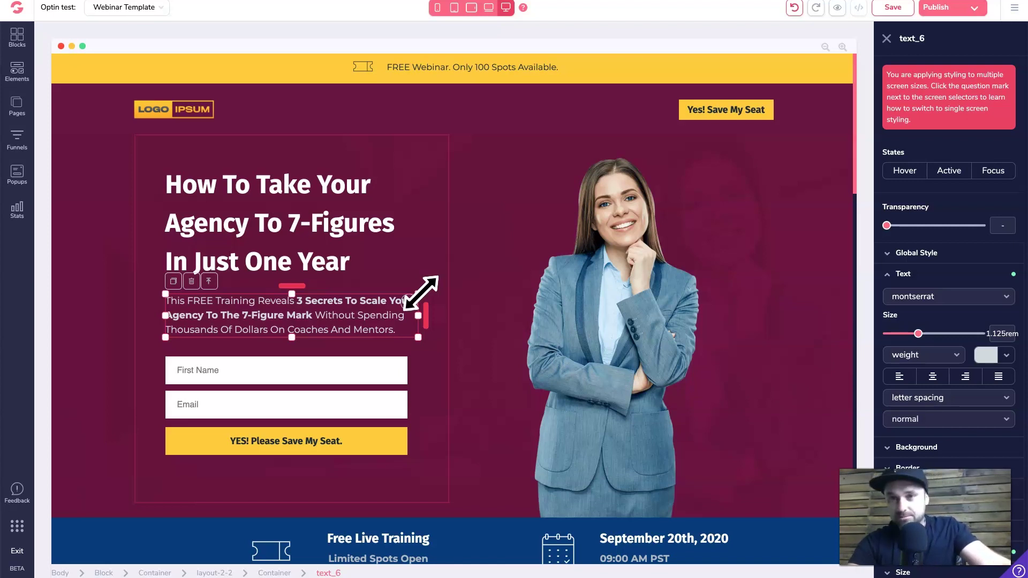
left_click(327, 254)
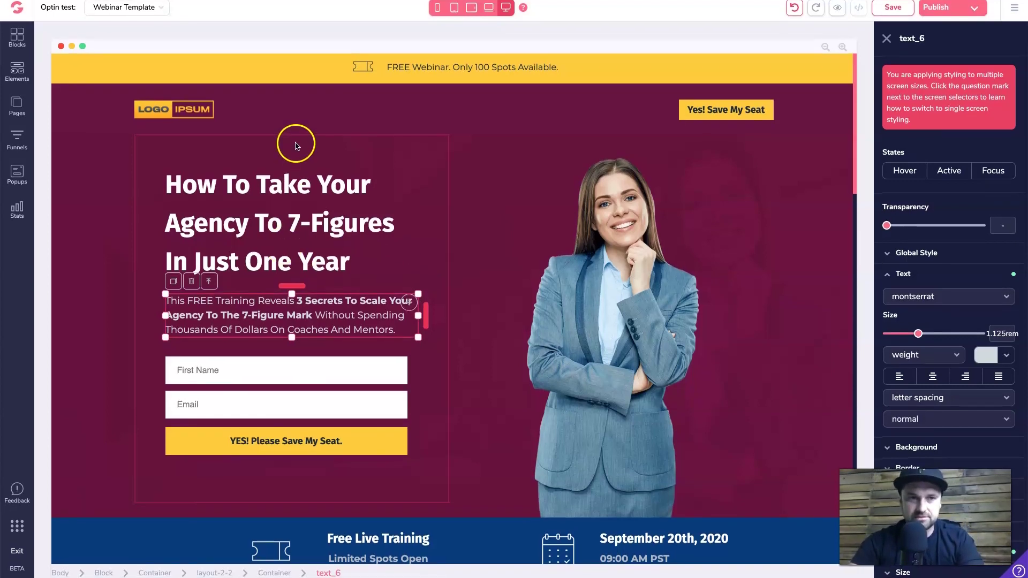
Add a Solid Button element above the First Name field and open its design settings.
left_click(19, 77)
scroll(91, 300, "down", 2)
scroll(99, 316, "down", 7)
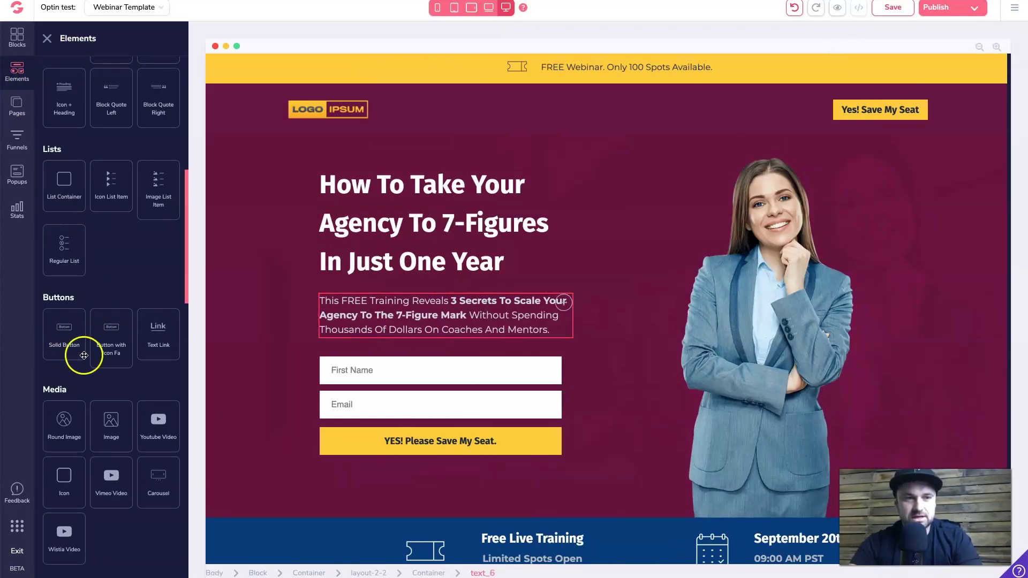
scroll(83, 355, "down", 1)
left_click_drag(65, 289, 359, 365)
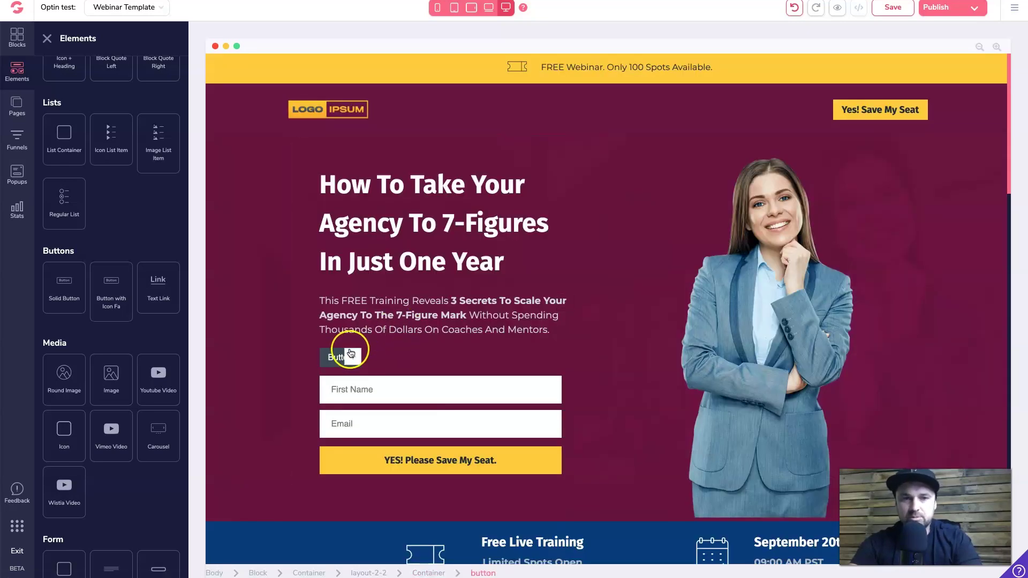
left_click(334, 358)
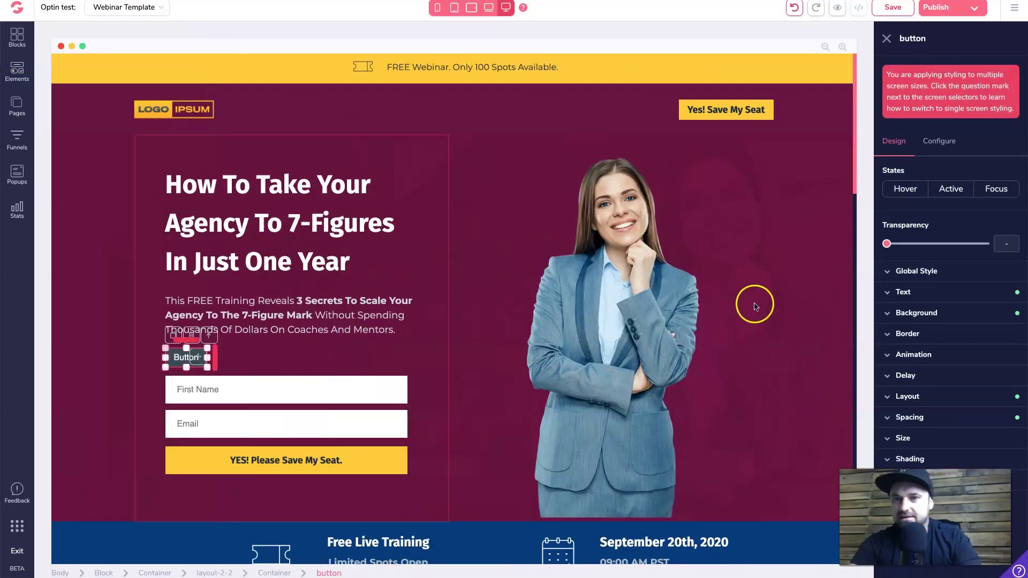
Enlarge the text of the new button above the First Name field.
left_click(924, 299)
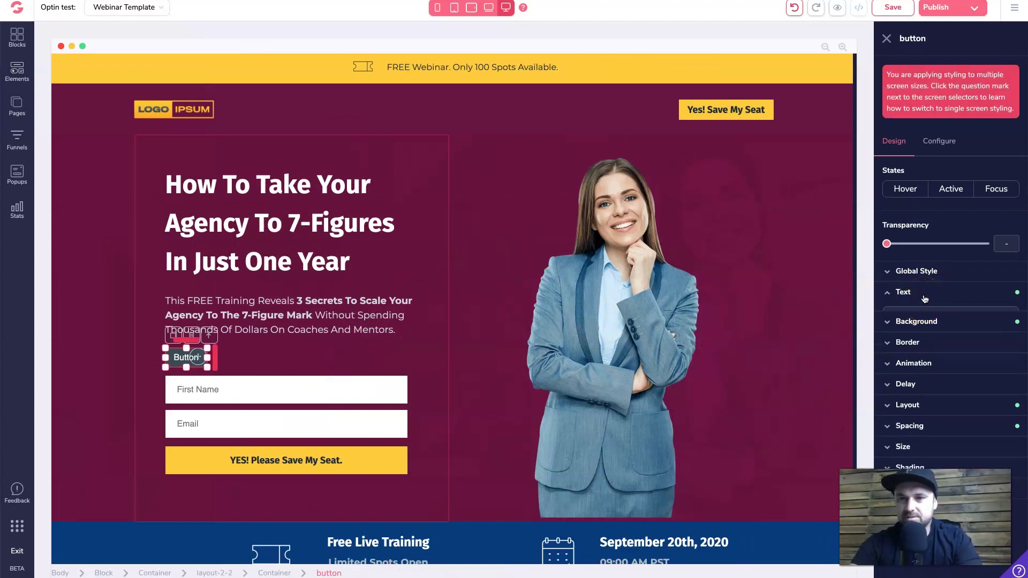
left_click_drag(917, 364, 950, 363)
left_click(917, 307)
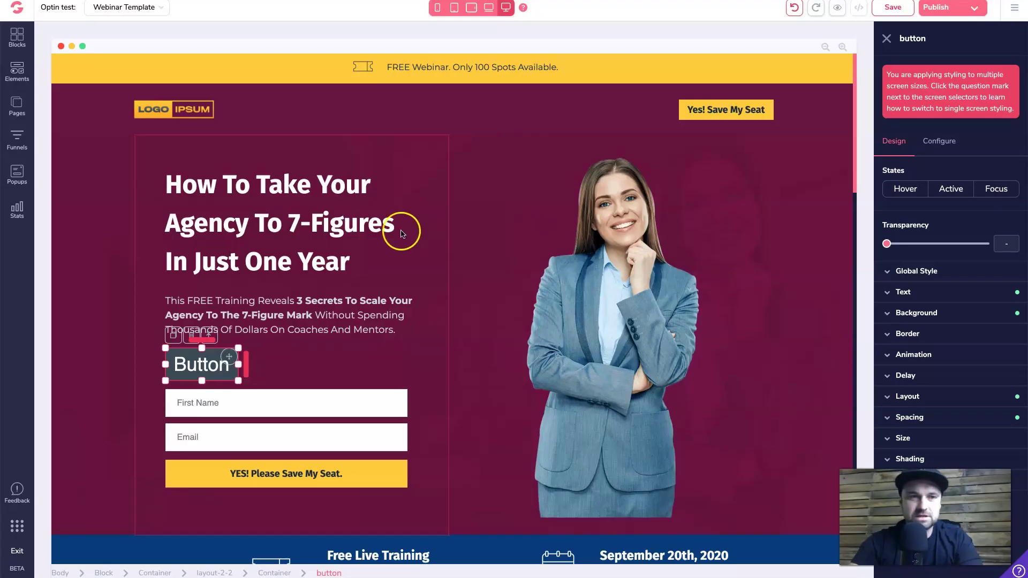
key("Escape")
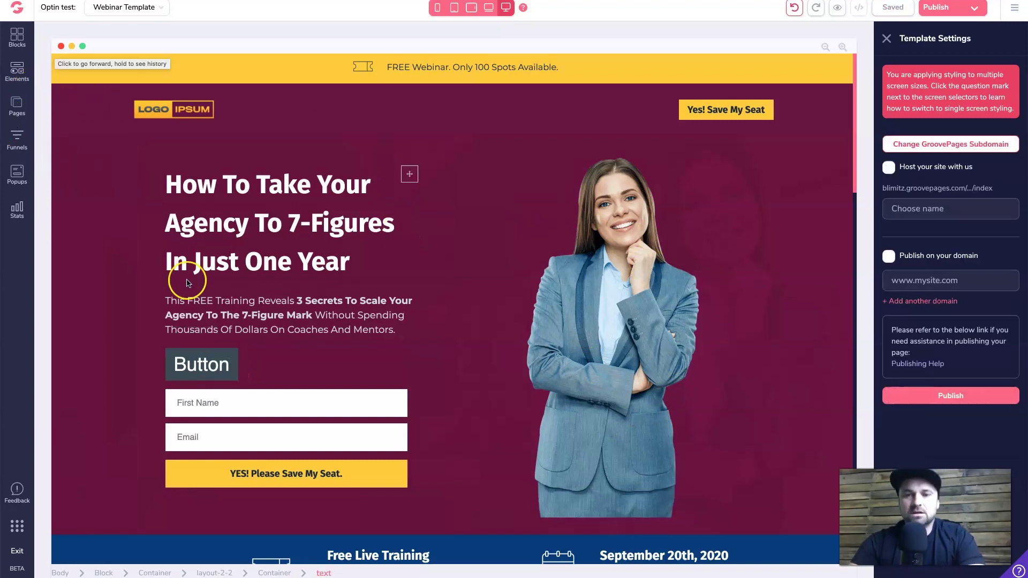
Delete the added button above the First Name field and open a preview of the webinar page.
left_click(203, 365)
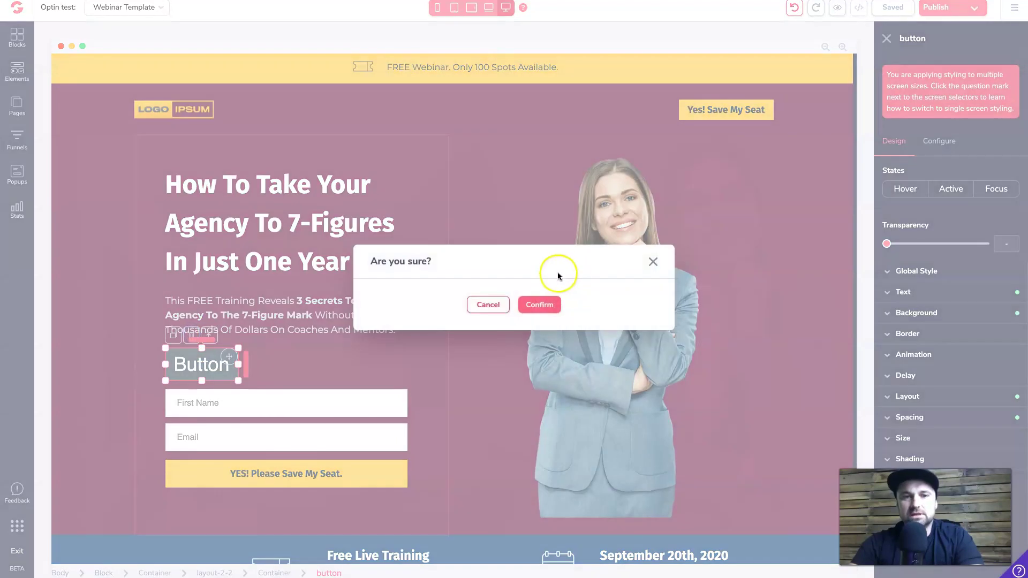
left_click(538, 304)
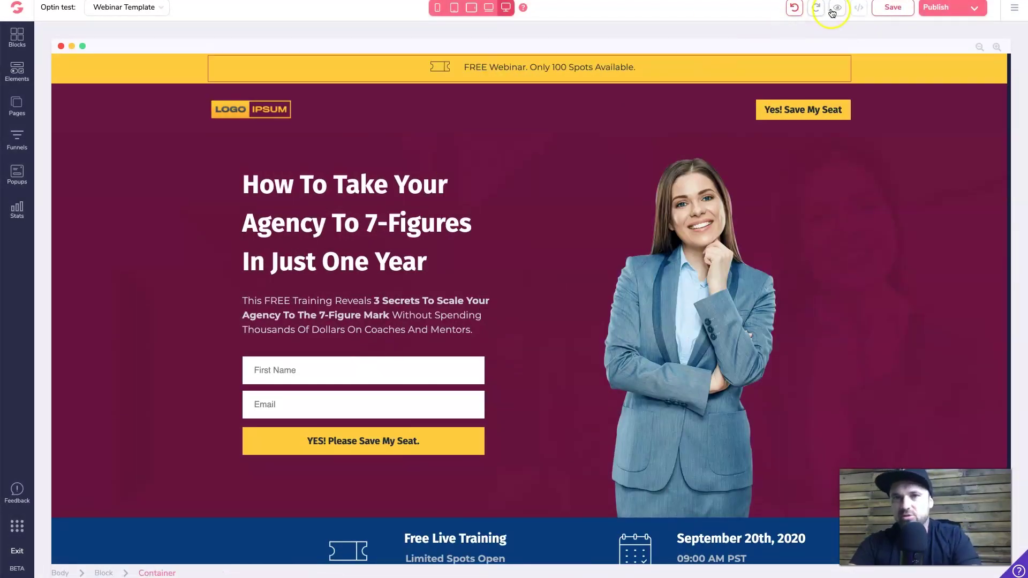
left_click(837, 7)
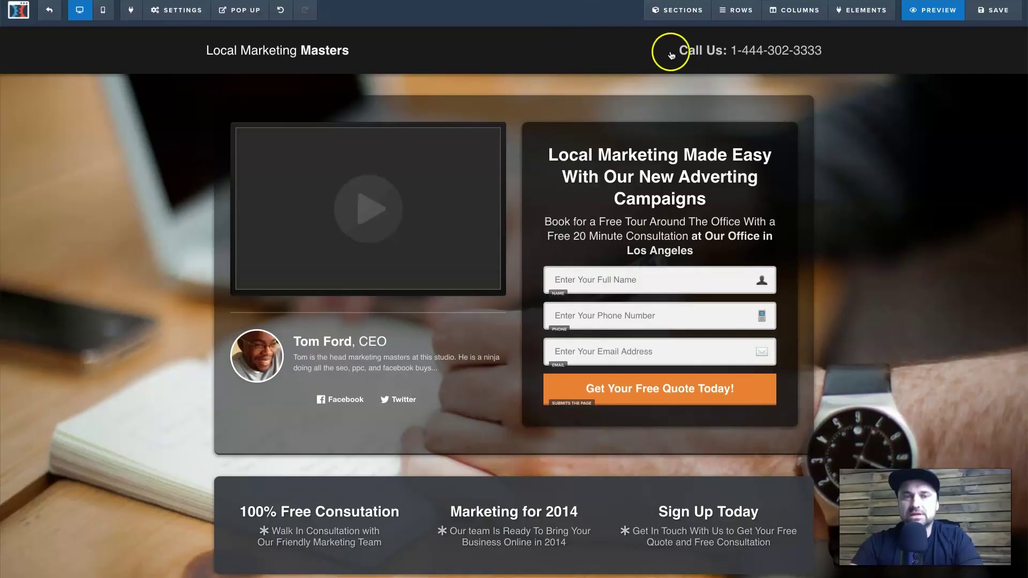
Switch to the ClickFunnels editor, preview the optin page, and open it in the browser's responsive inspection view.
left_click(946, 9)
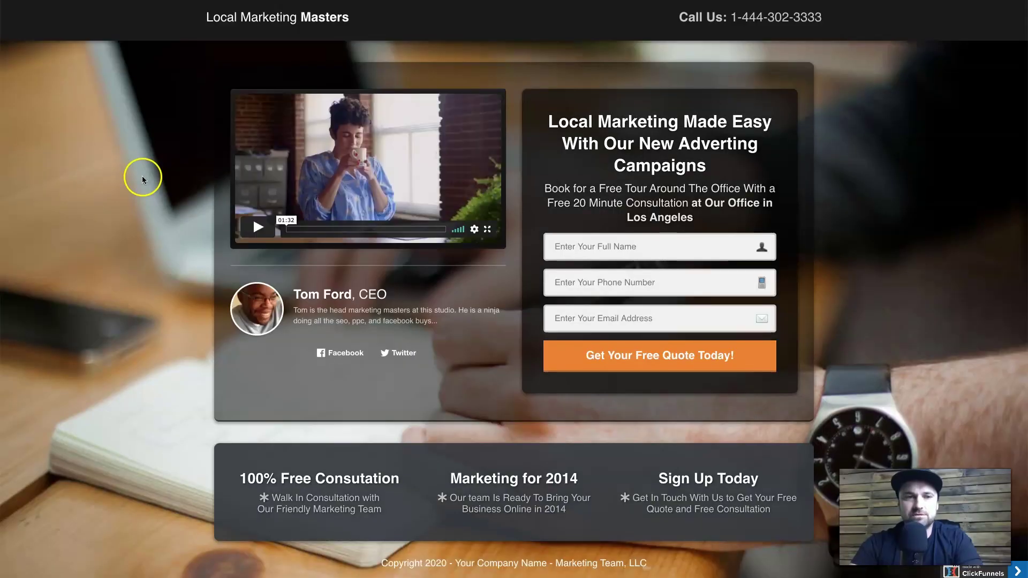
right_click(143, 175)
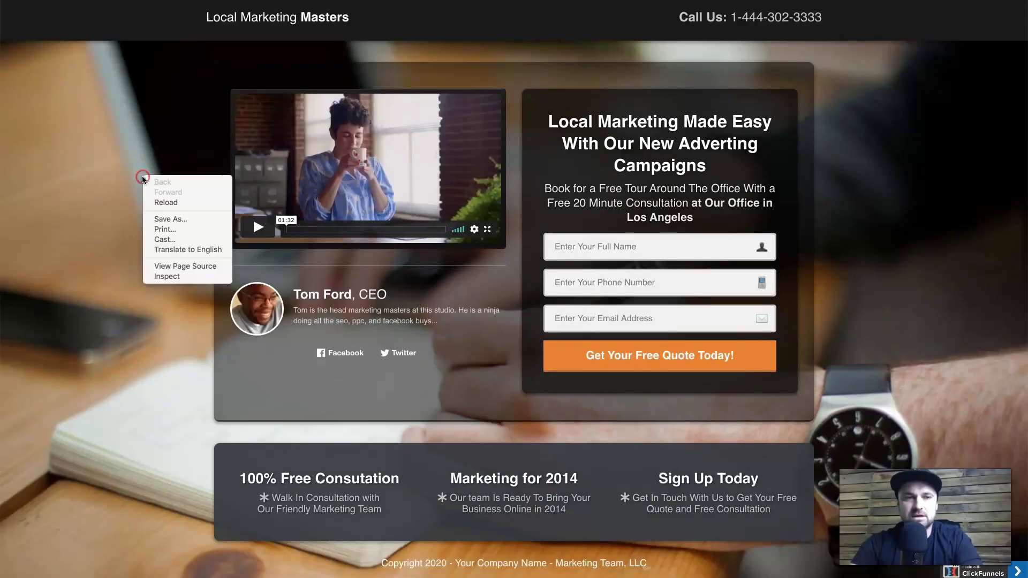
left_click(174, 270)
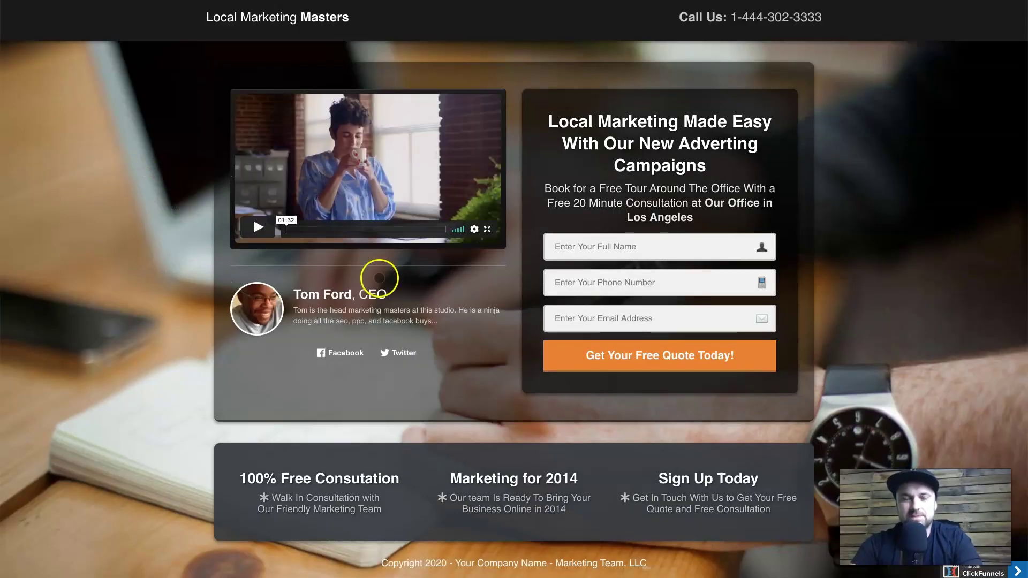
key("super+alt+i")
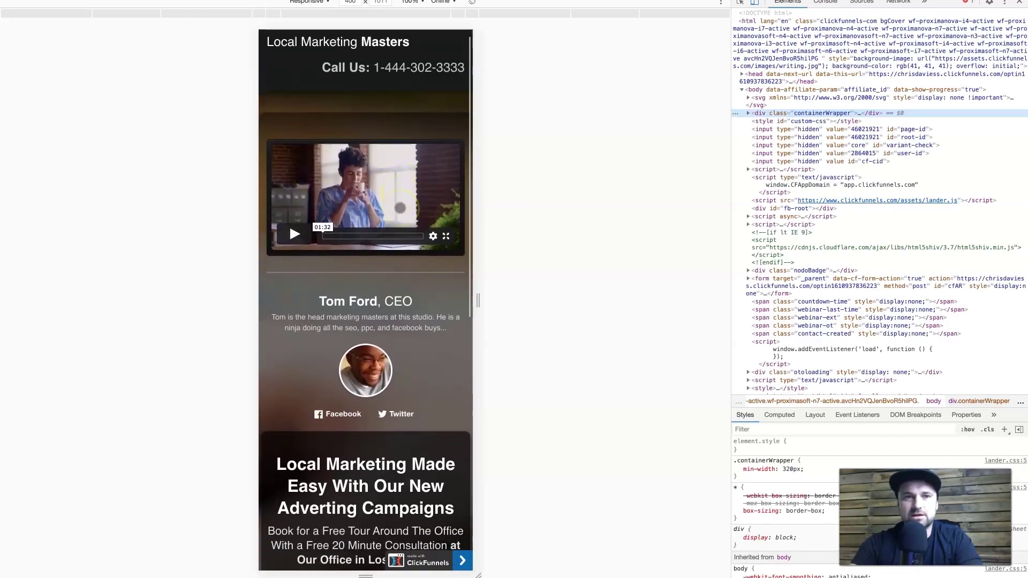
Examine the mobile layout of the ClickFunnels optin page from the header down to the copyright footer.
scroll(400, 208, "down", 9)
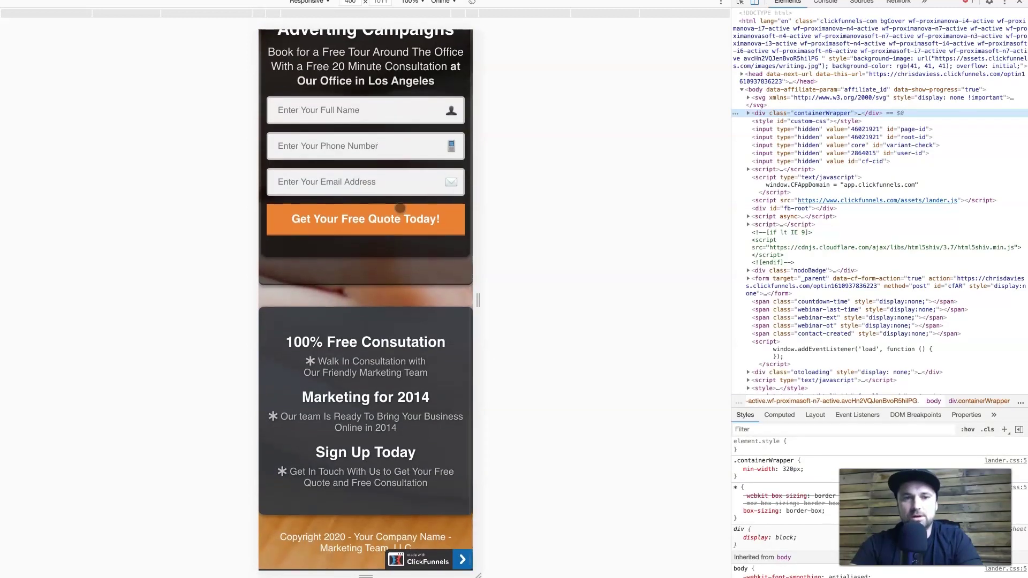
scroll(400, 208, "up", 10)
left_click(350, 48)
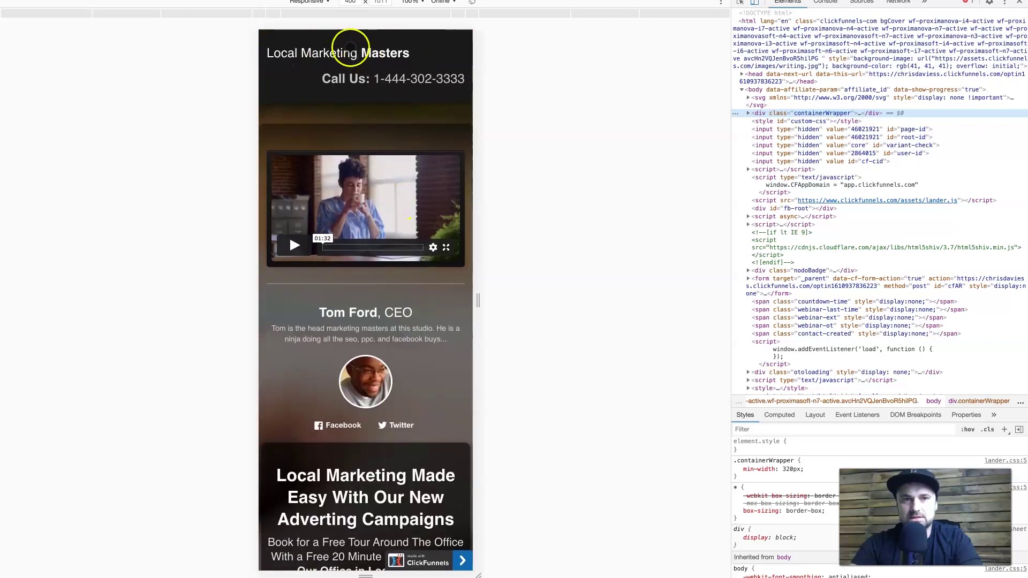
scroll(405, 173, "down", 2)
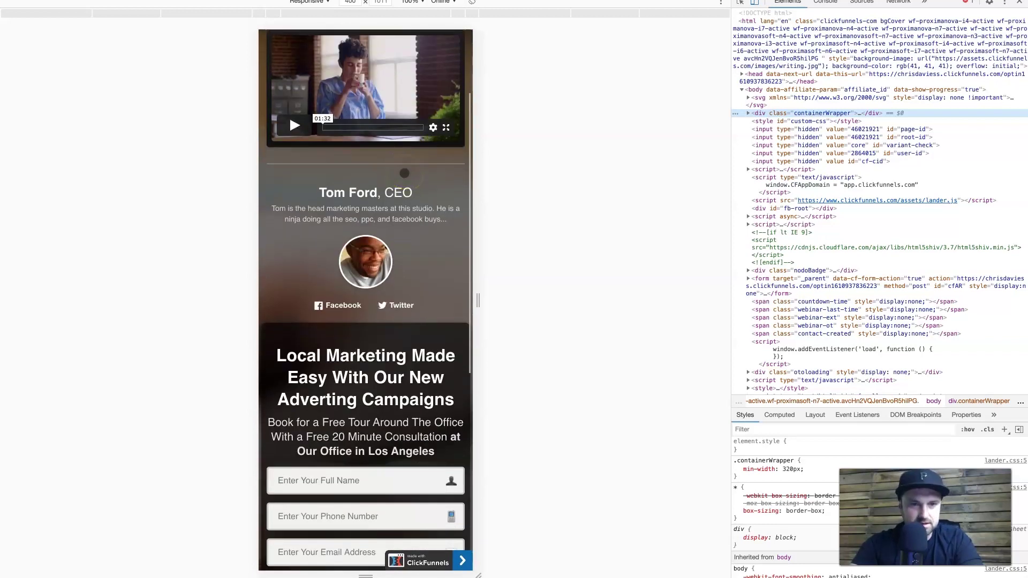
scroll(405, 173, "down", 6)
scroll(271, 197, "up", 8)
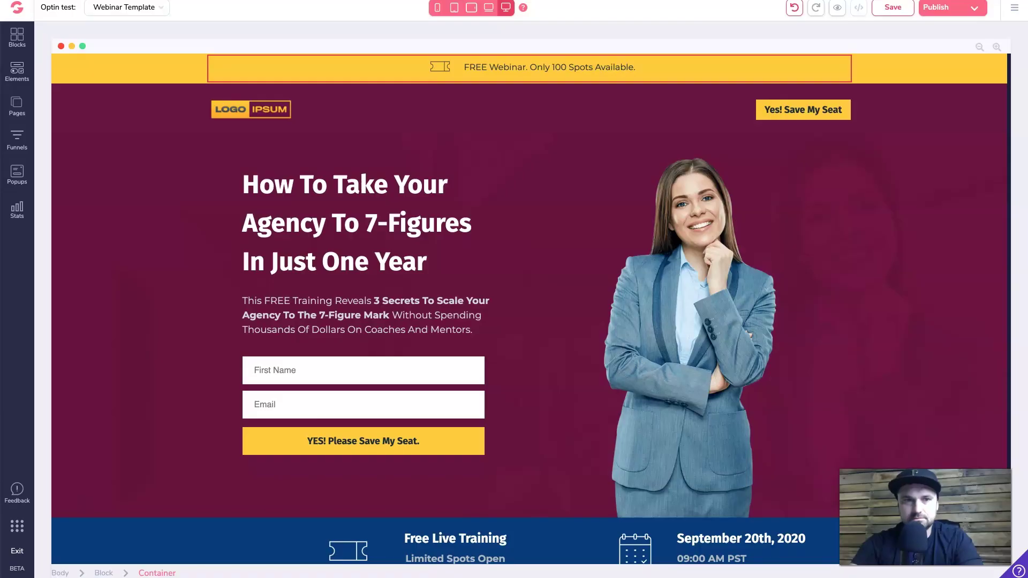
Switch to the GroovePages webinar page preview and examine its mobile layout in the browser's responsive inspection view.
left_click(330, 151)
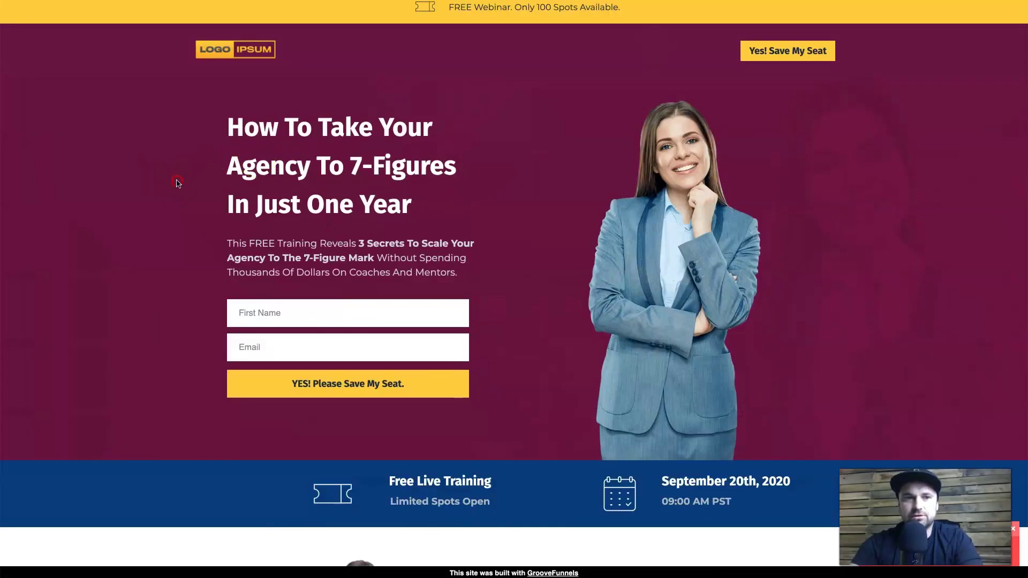
right_click(178, 183)
left_click(197, 282)
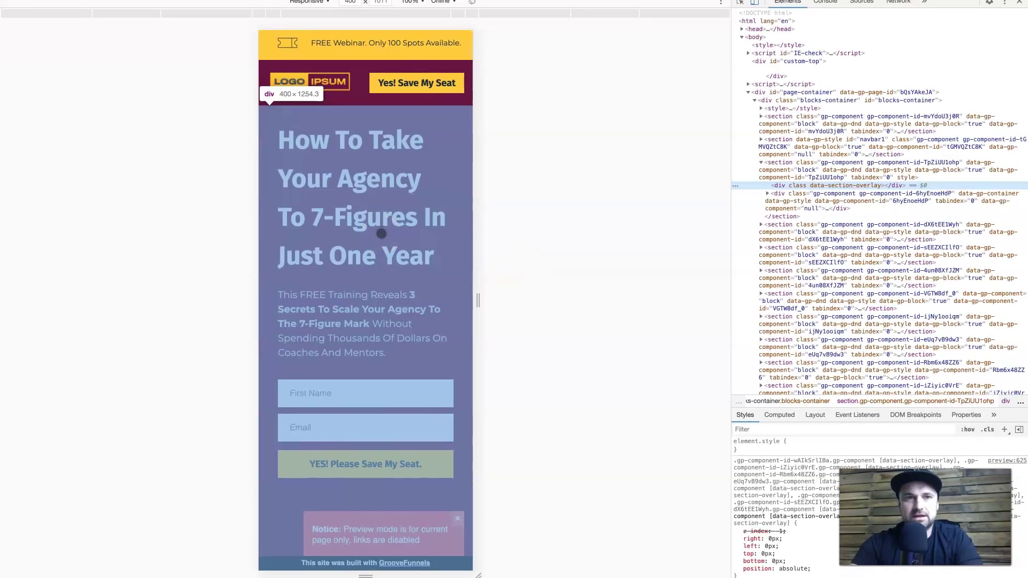
scroll(381, 234, "down", 2)
scroll(396, 322, "down", 18)
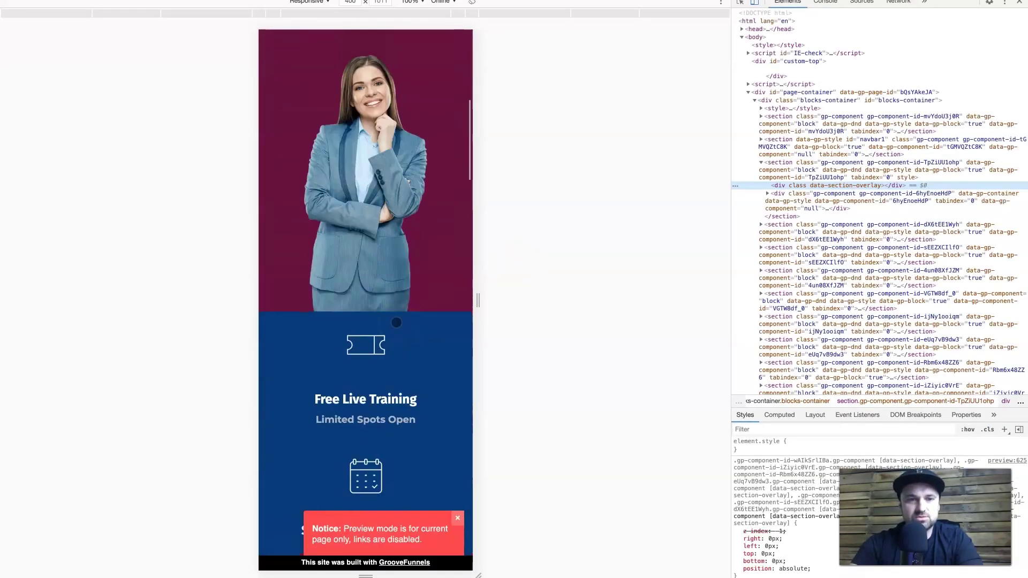
scroll(396, 323, "down", 20)
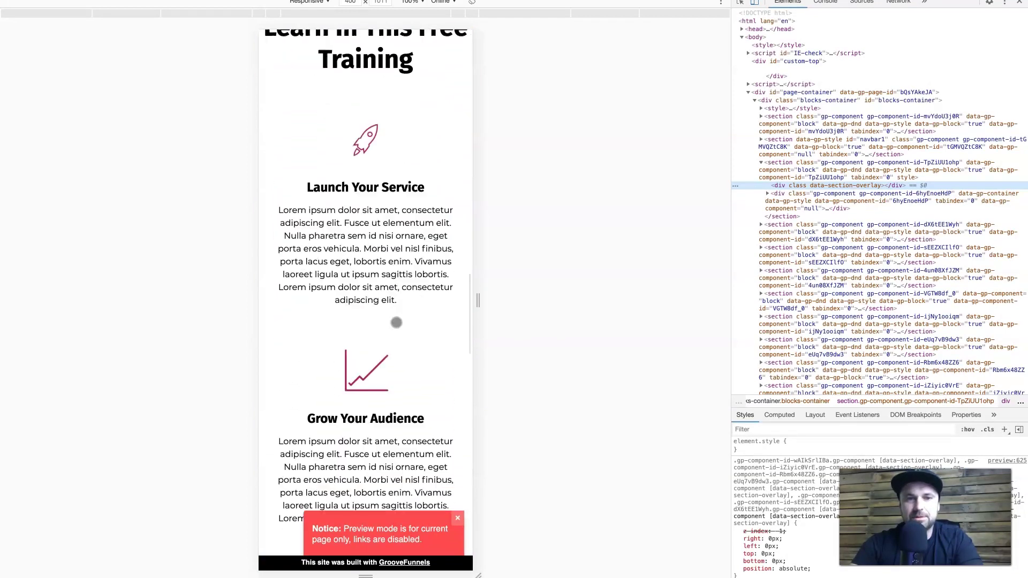
scroll(396, 323, "down", 3)
scroll(429, 316, "up", 20)
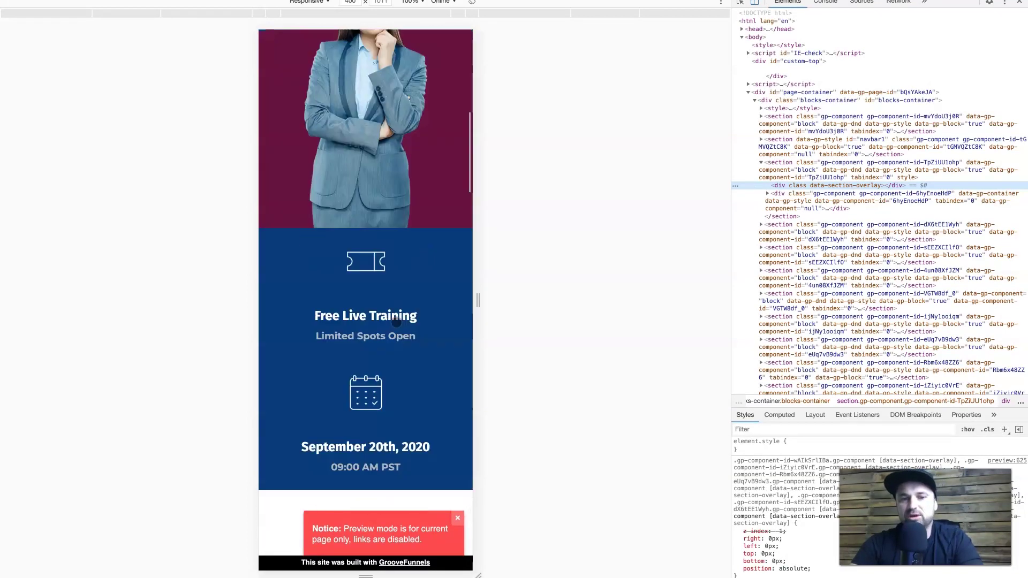
Widen the responsive viewport to about 764 px, examine the webinar page at that width, and close the preview.
left_click_drag(483, 303, 577, 304)
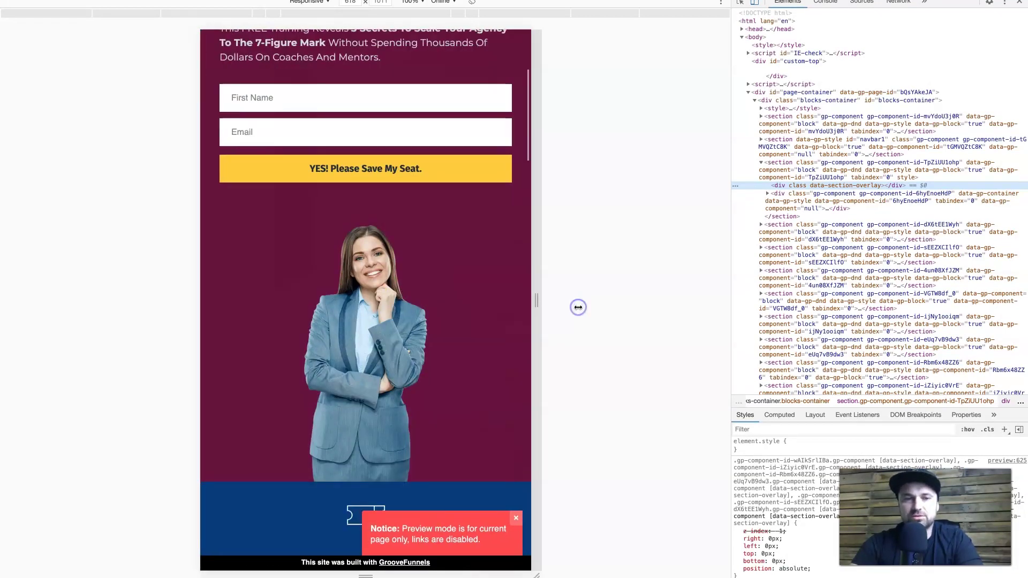
scroll(379, 229, "down", 10)
scroll(380, 228, "up", 15)
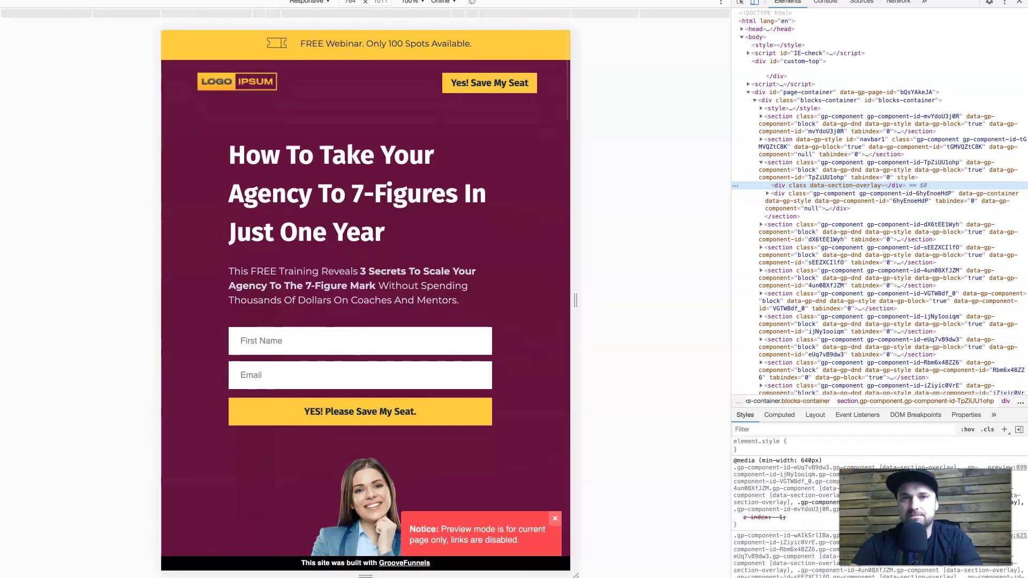
key("super+w")
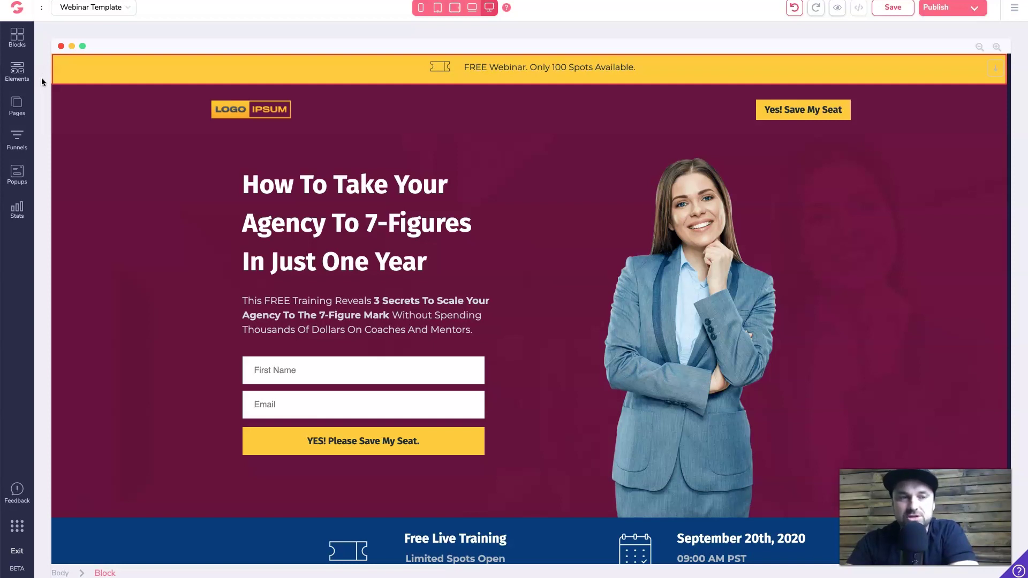
Look over the single-page templates offered for adding a new page to the GroovePages site, without adding one.
left_click(17, 105)
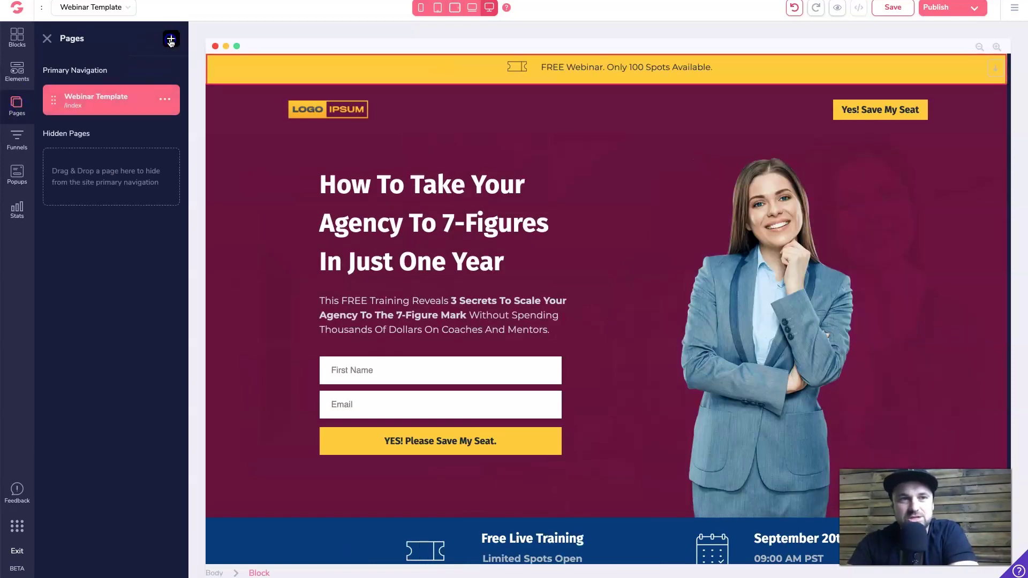
left_click(171, 42)
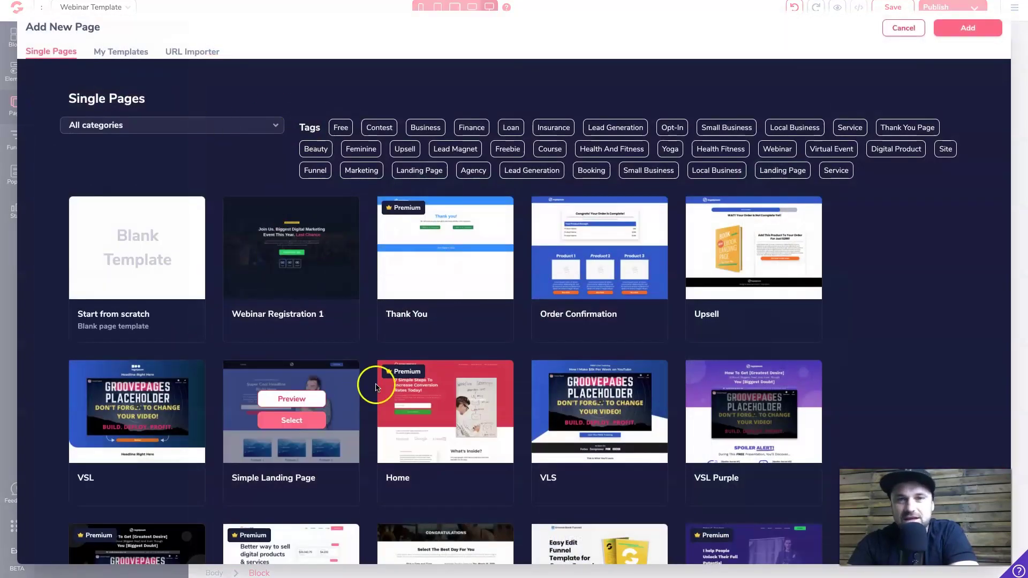
left_click(892, 28)
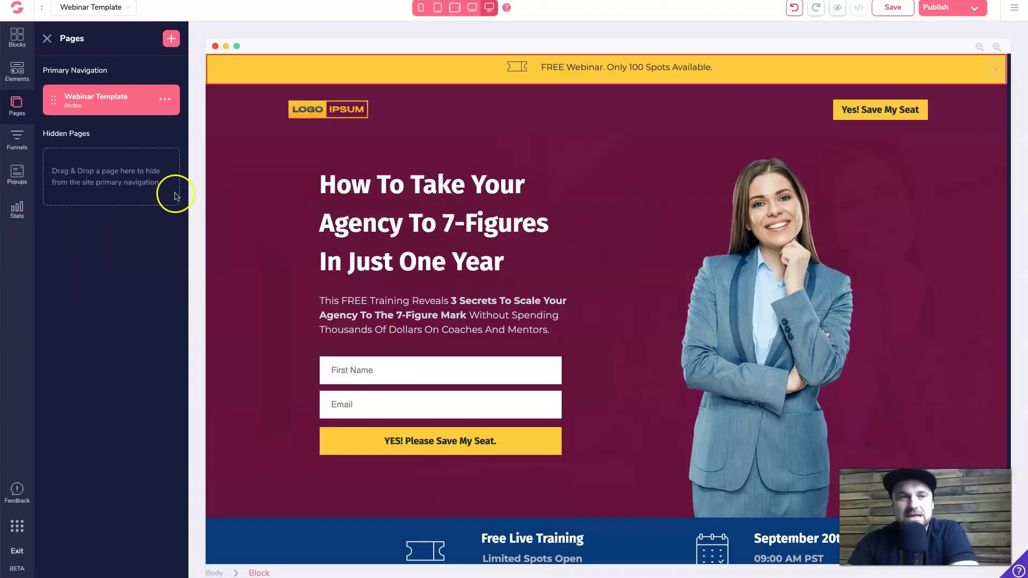
Browse the funnel and single-page templates for a new funnel, filter the single pages by the Free tag, and exit without creating a funnel.
left_click(18, 140)
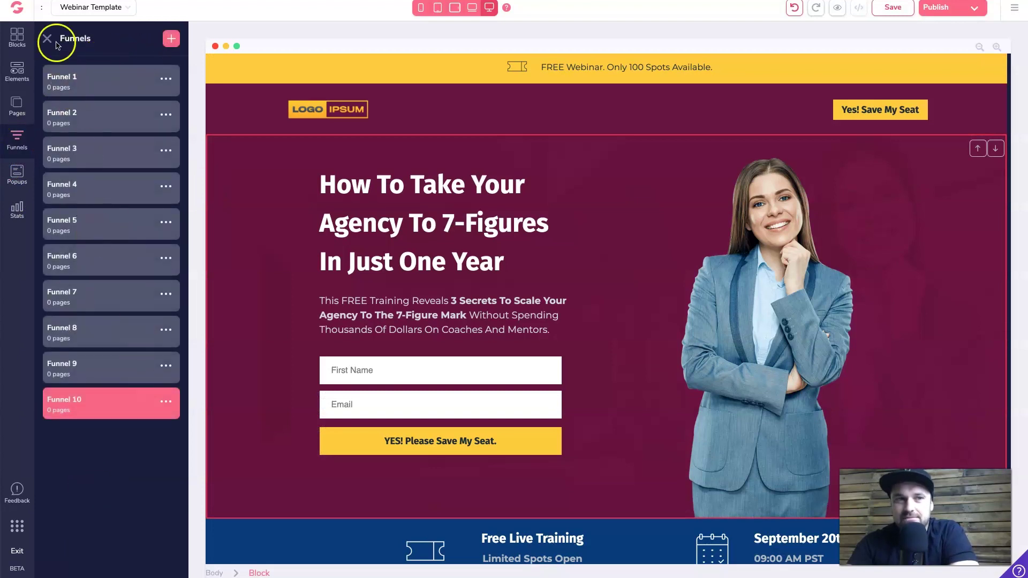
left_click(172, 39)
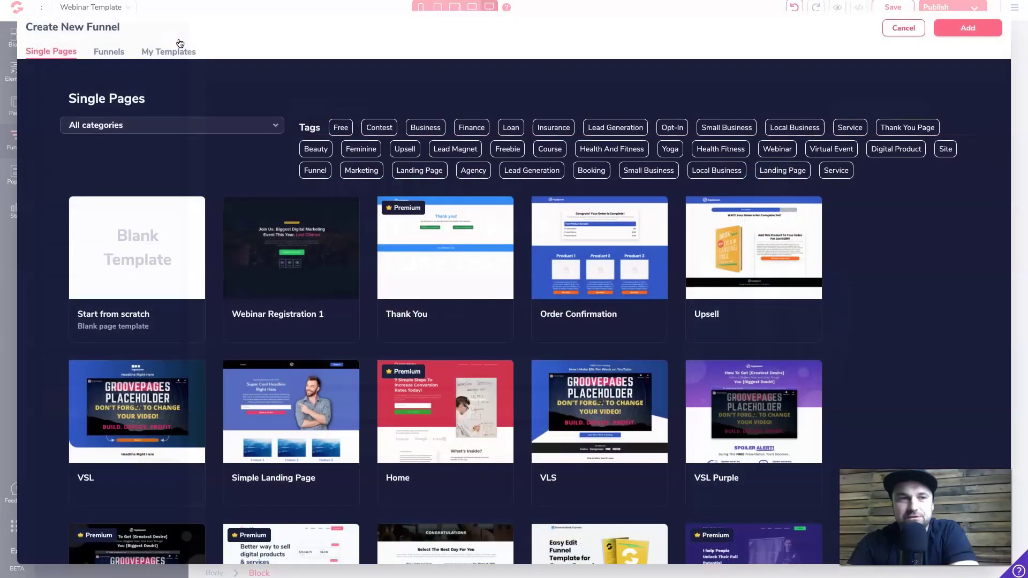
left_click(111, 53)
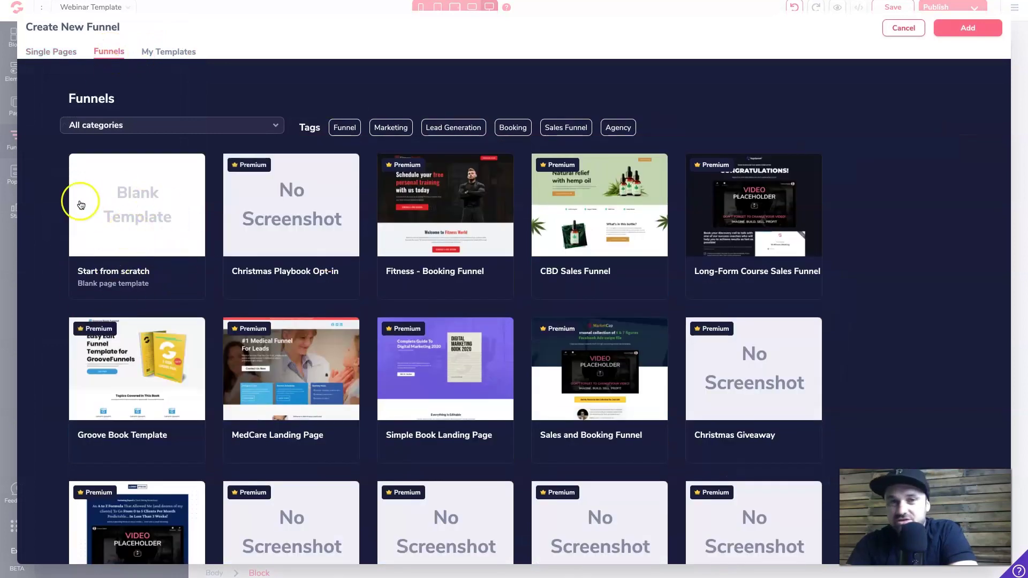
left_click(48, 54)
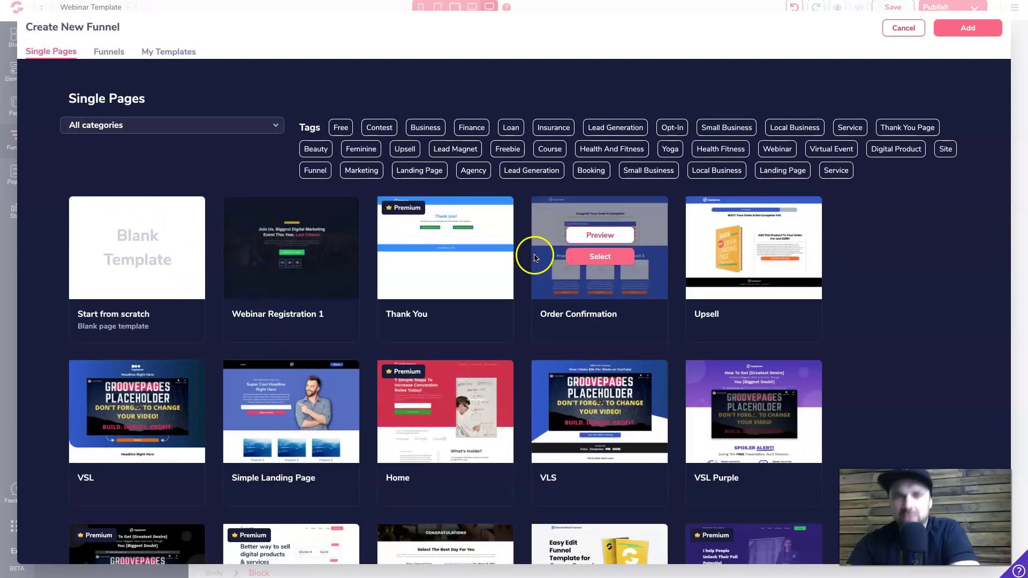
left_click(340, 128)
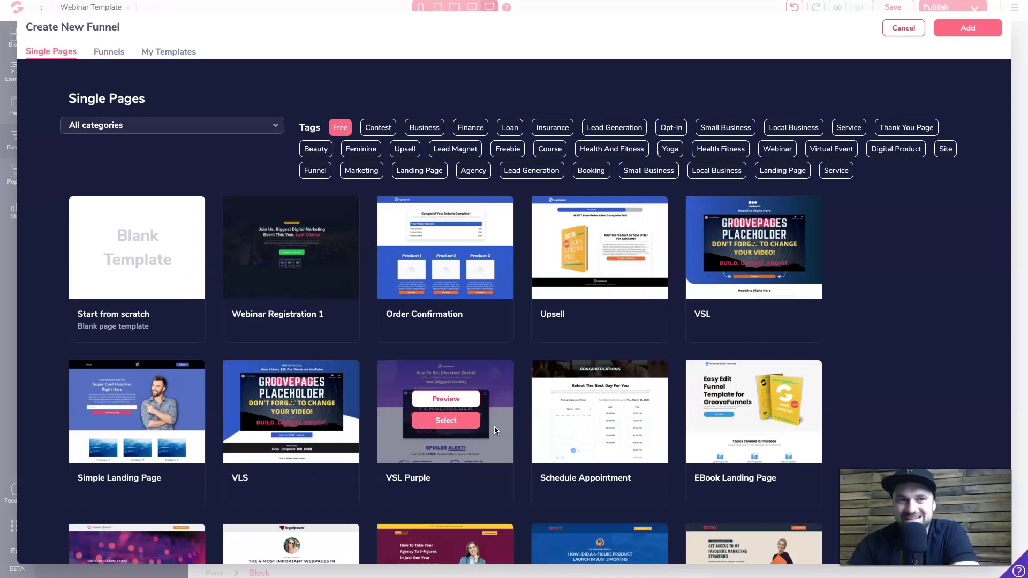
left_click(917, 28)
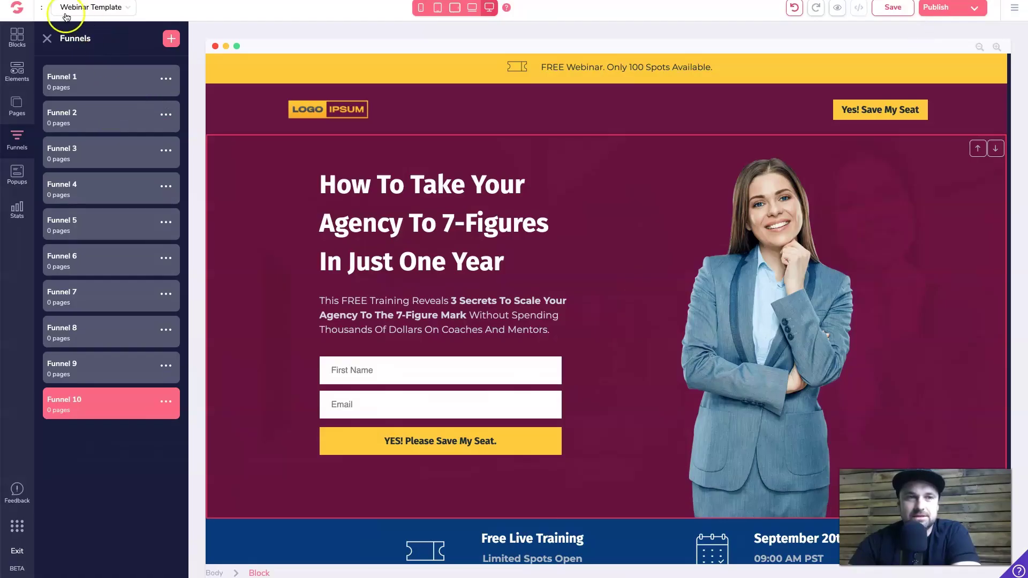
left_click(46, 38)
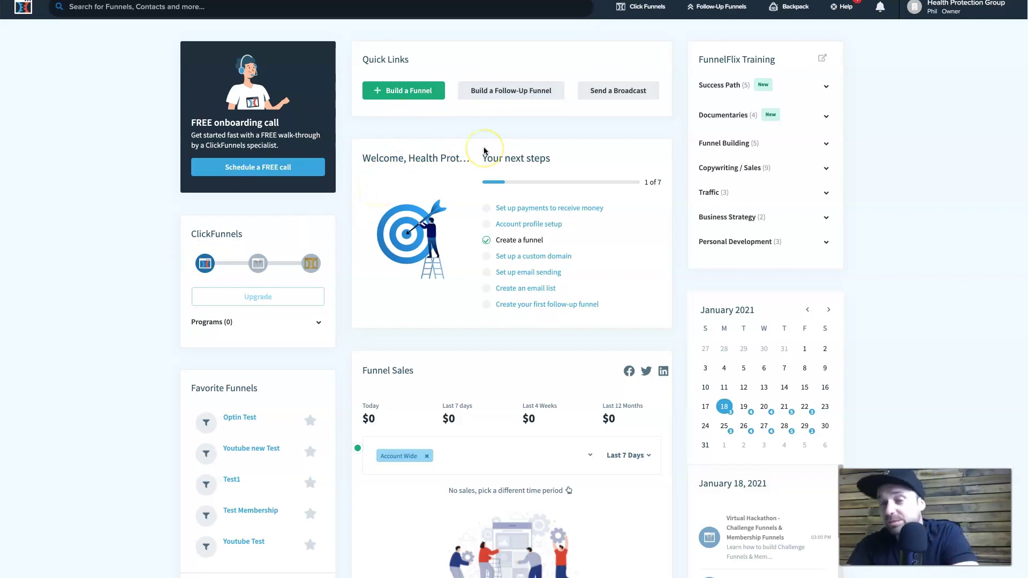
Build a new ClickFunnels funnel with the Sell Your Product goal and Membership type, named Youtube Membership.
left_click(403, 99)
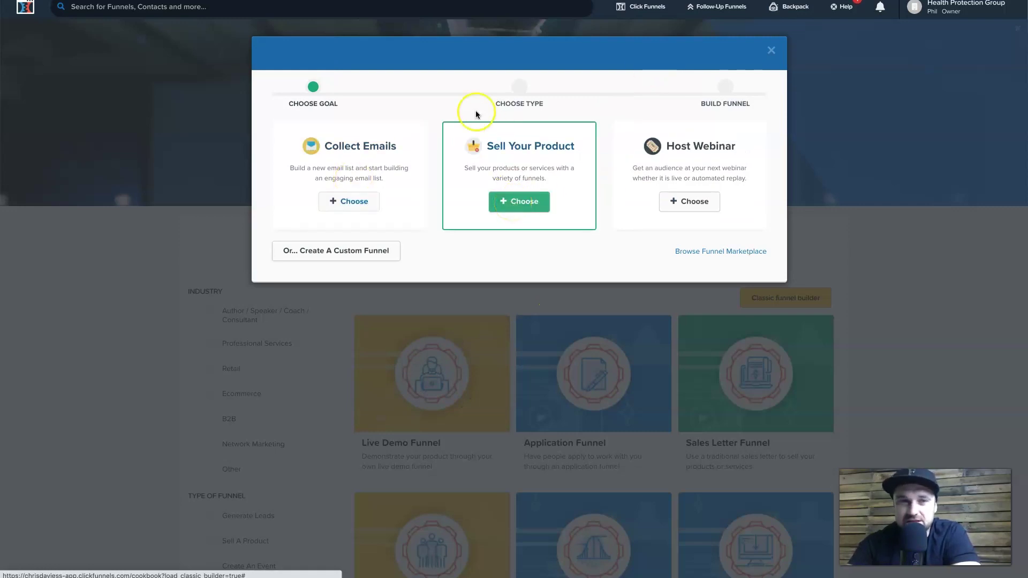
left_click(516, 202)
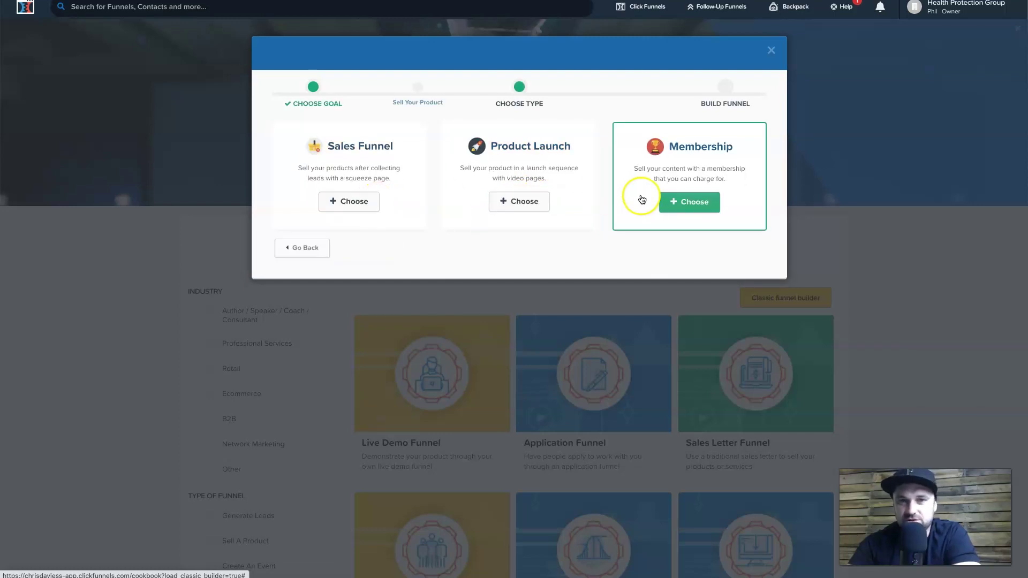
left_click(684, 203)
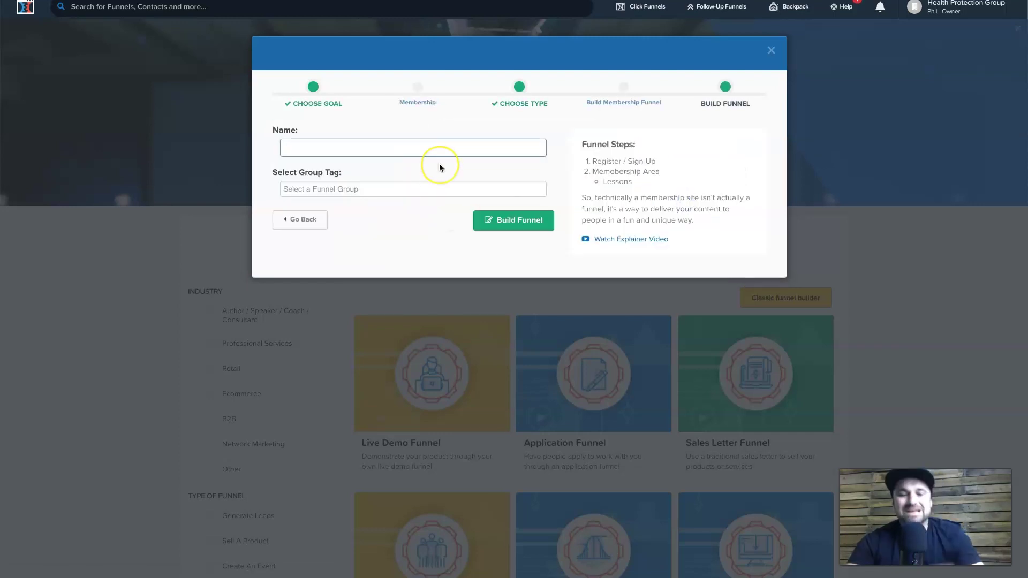
type("Youtube Memeb")
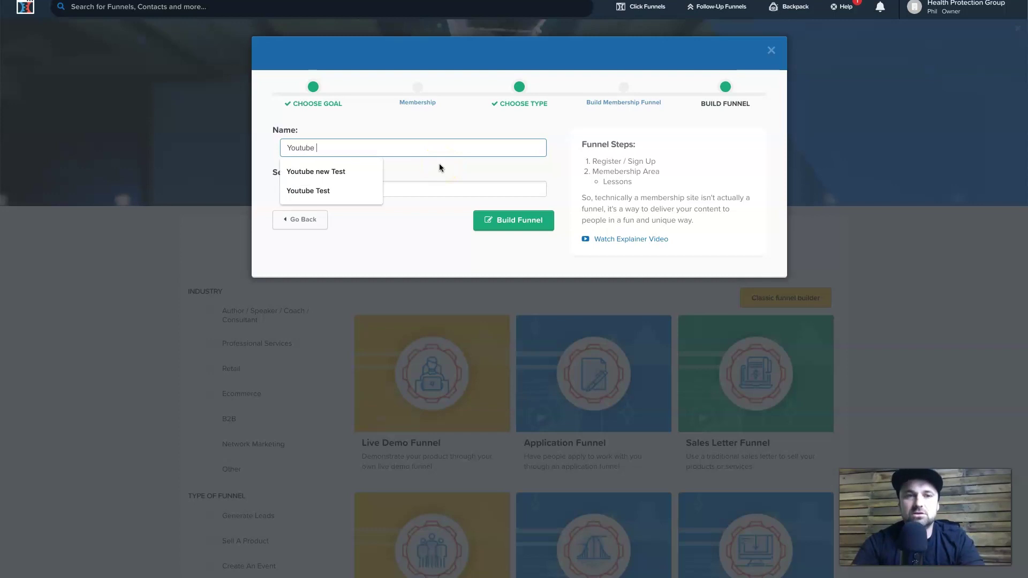
key("BackSpace")
key("BackSpace")
type("bership")
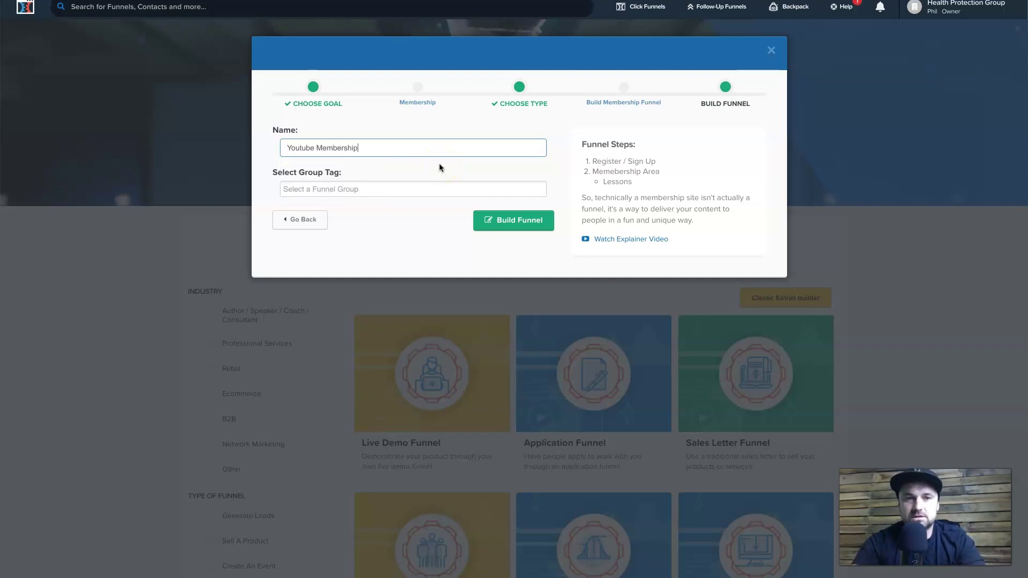
left_click(502, 225)
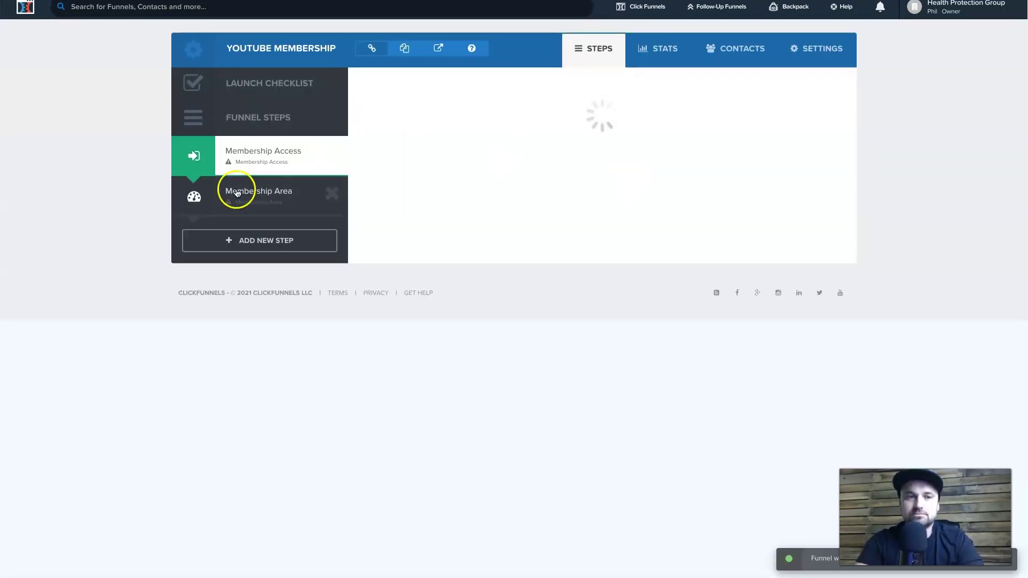
Look over the member access templates, the new-step form, the sales page types and the Click Funnels options, without adding anything.
left_click(257, 197)
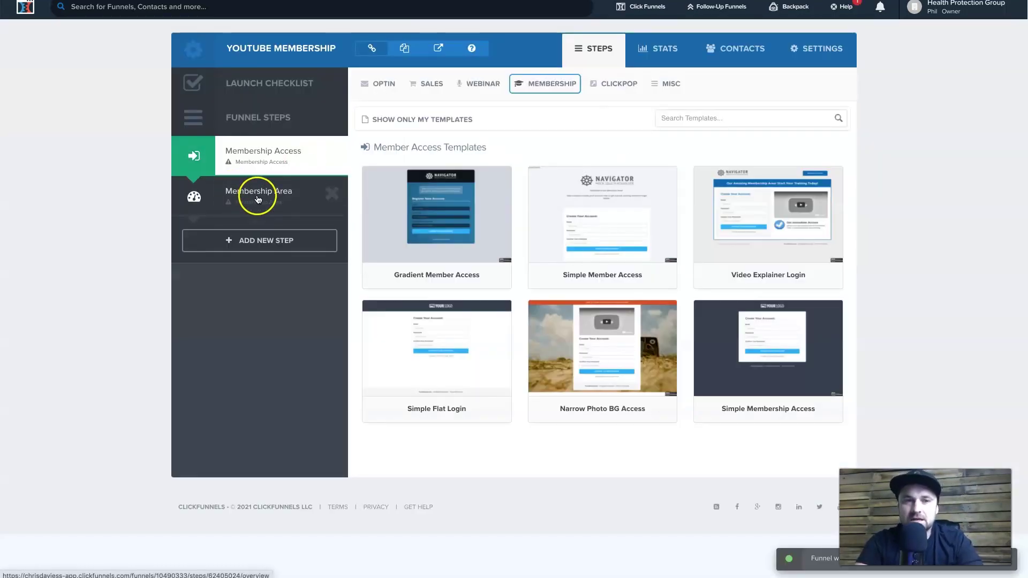
mouse_move(499, 318)
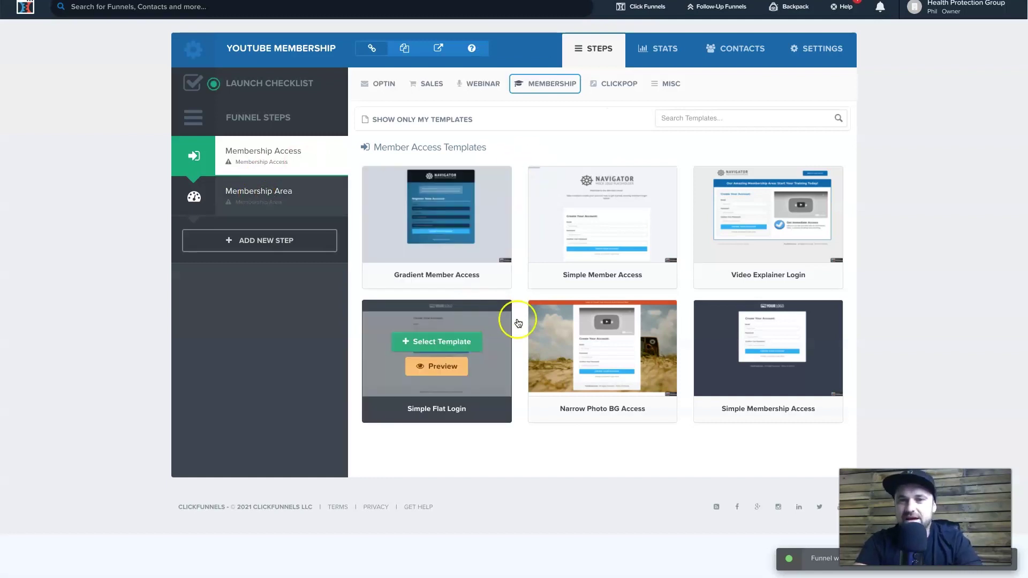
mouse_move(627, 249)
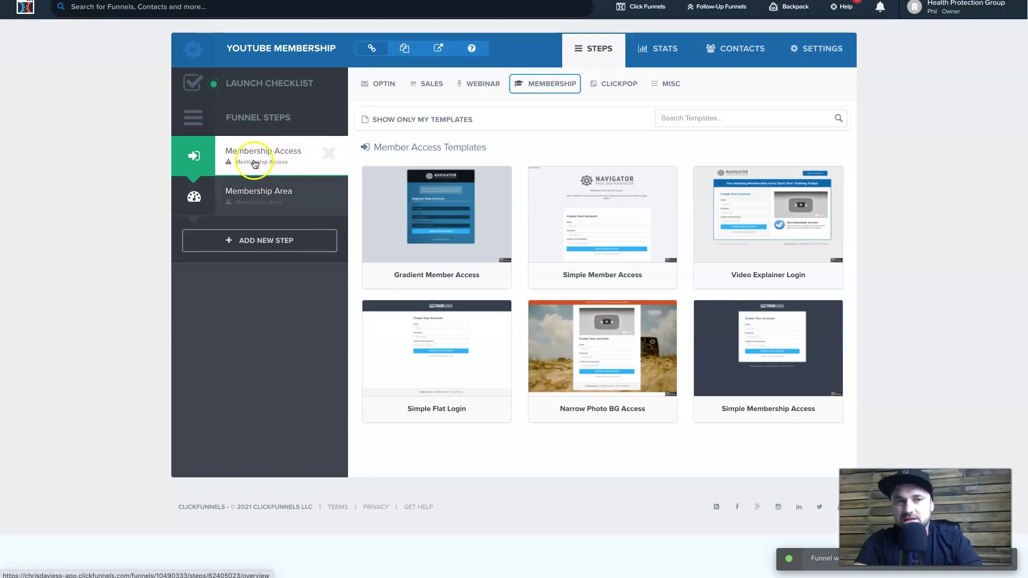
left_click(246, 243)
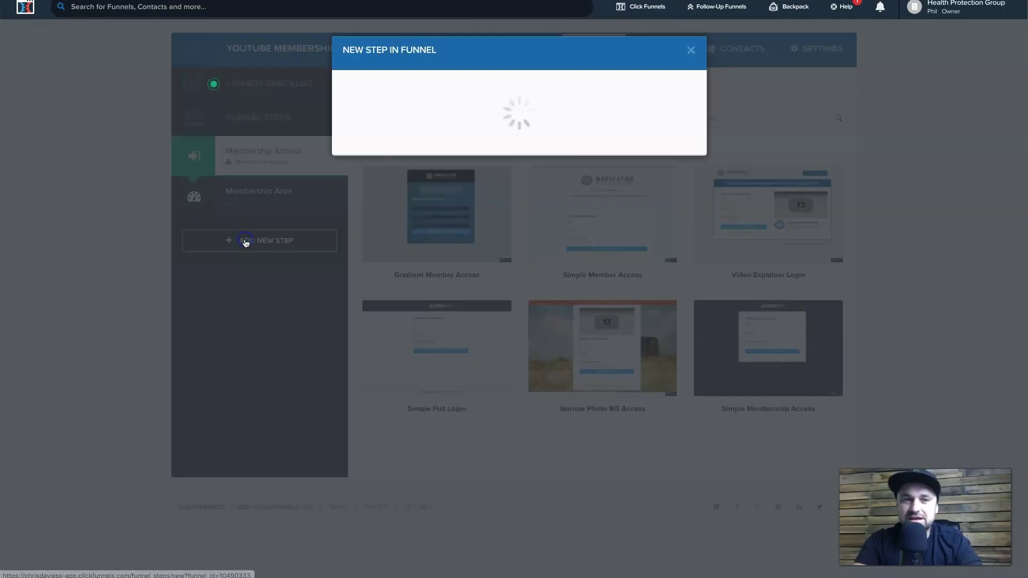
left_click(690, 50)
mouse_move(428, 86)
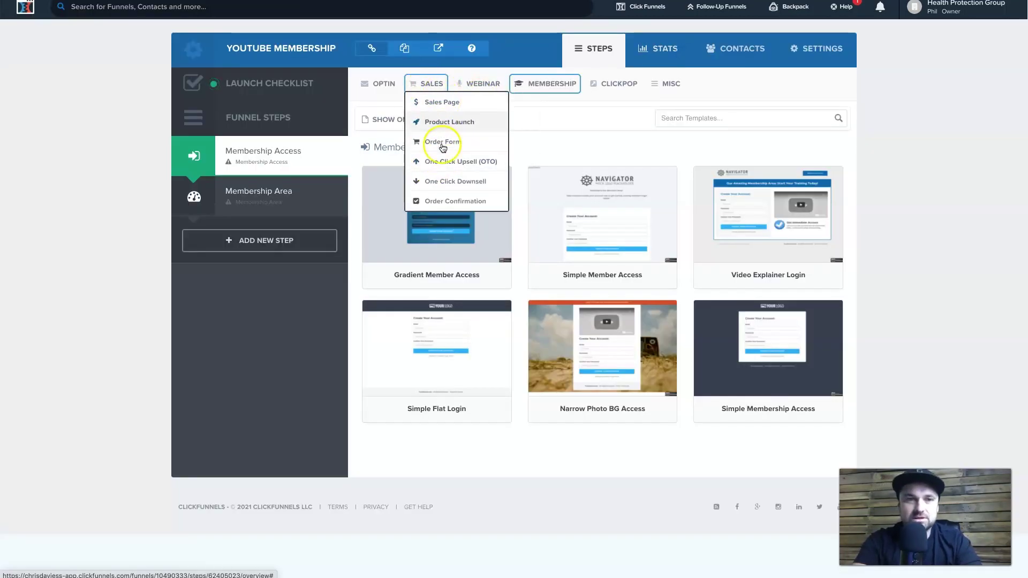
mouse_move(647, 10)
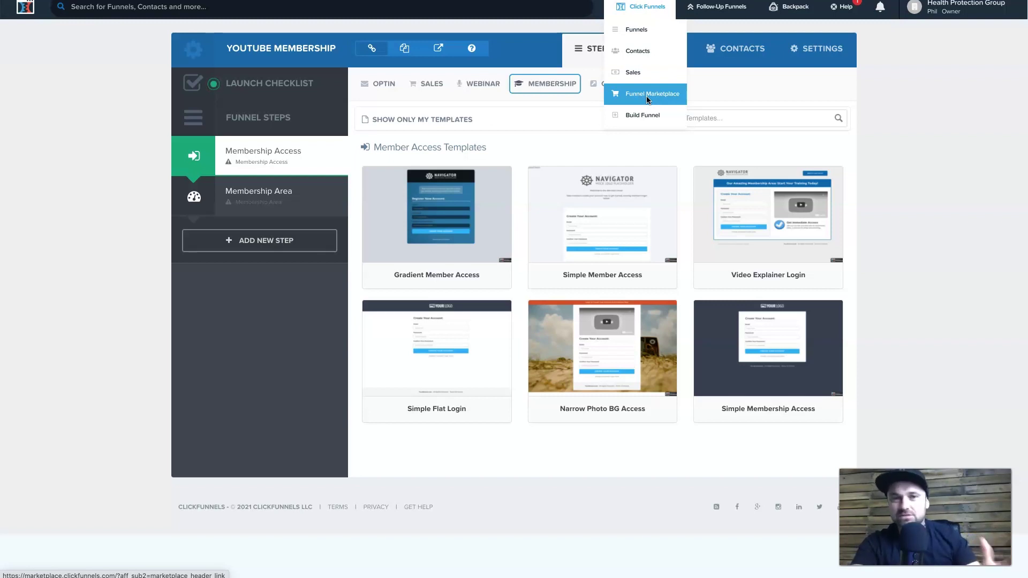
Apply the Clean Members Area template to the funnel's Membership Area step and open its membership design for editing.
left_click(279, 201)
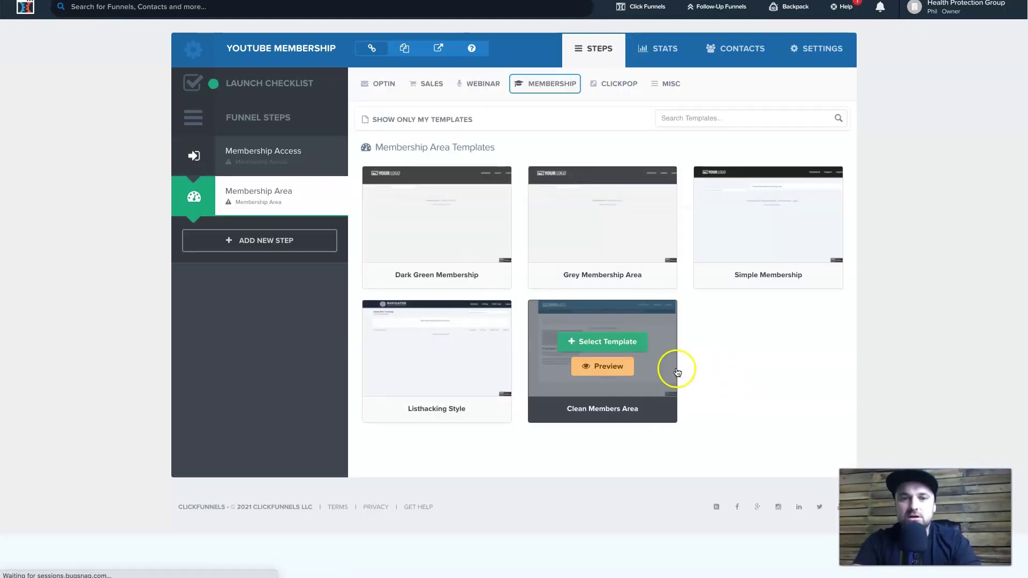
mouse_move(493, 245)
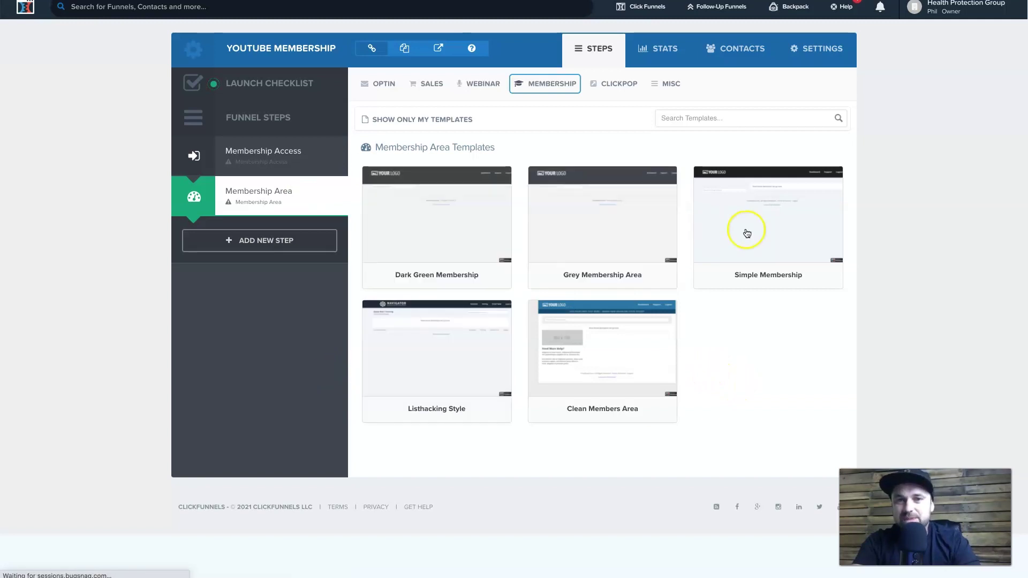
mouse_move(610, 344)
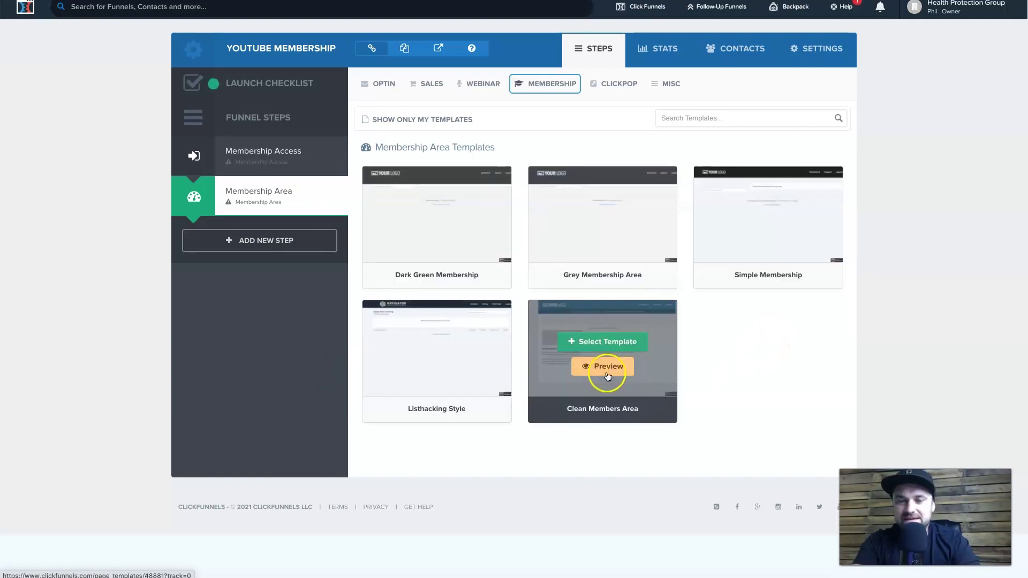
left_click(612, 337)
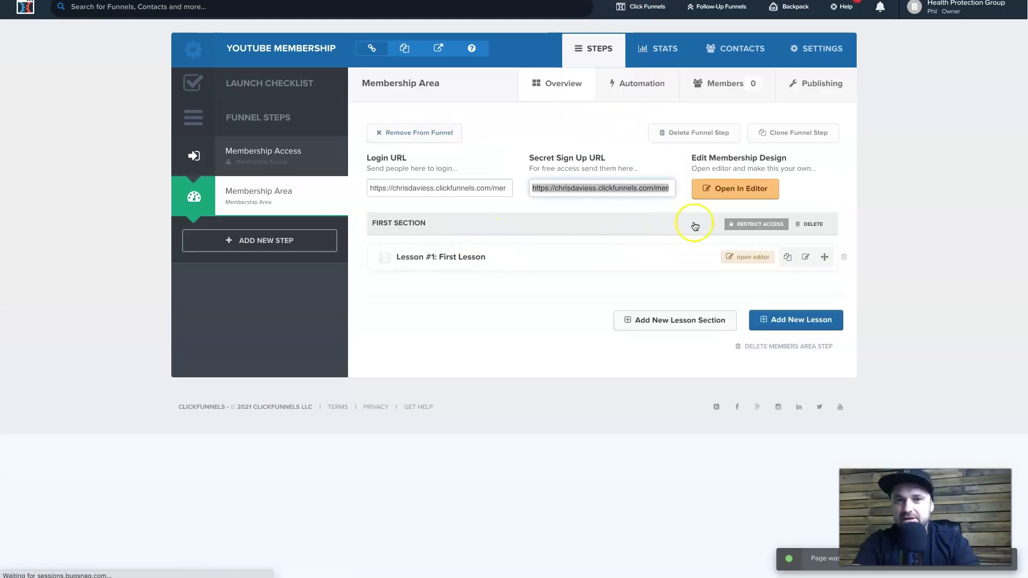
left_click(734, 190)
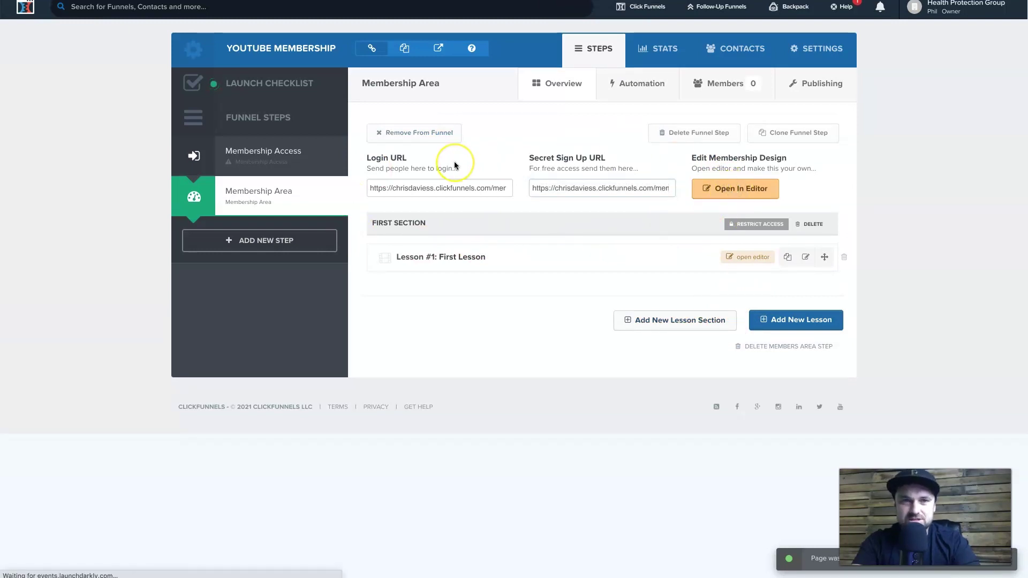
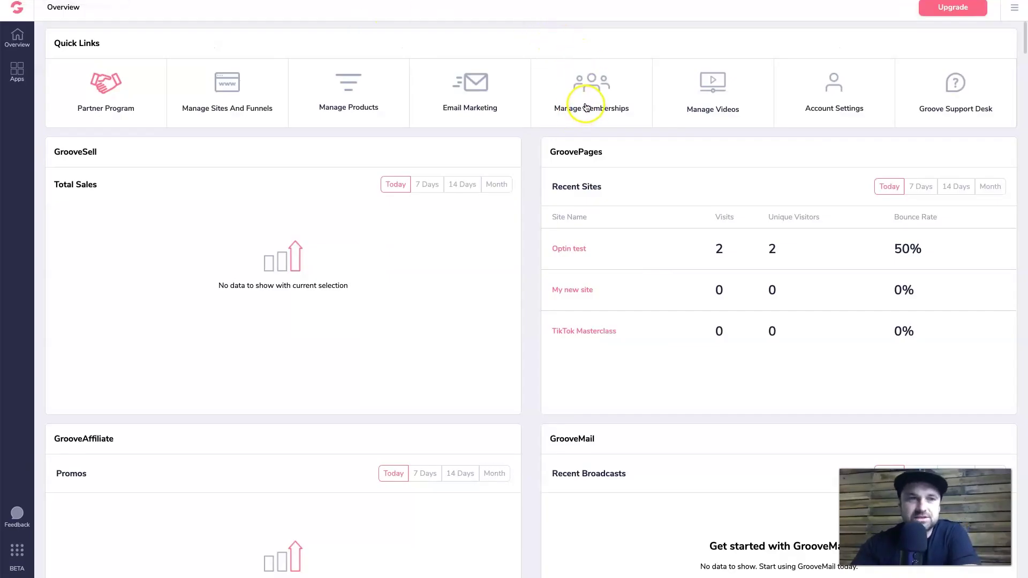
Switch to GrooveFunnels and create a new membership named Youtube Membership with a subdomain of its own.
left_click(17, 69)
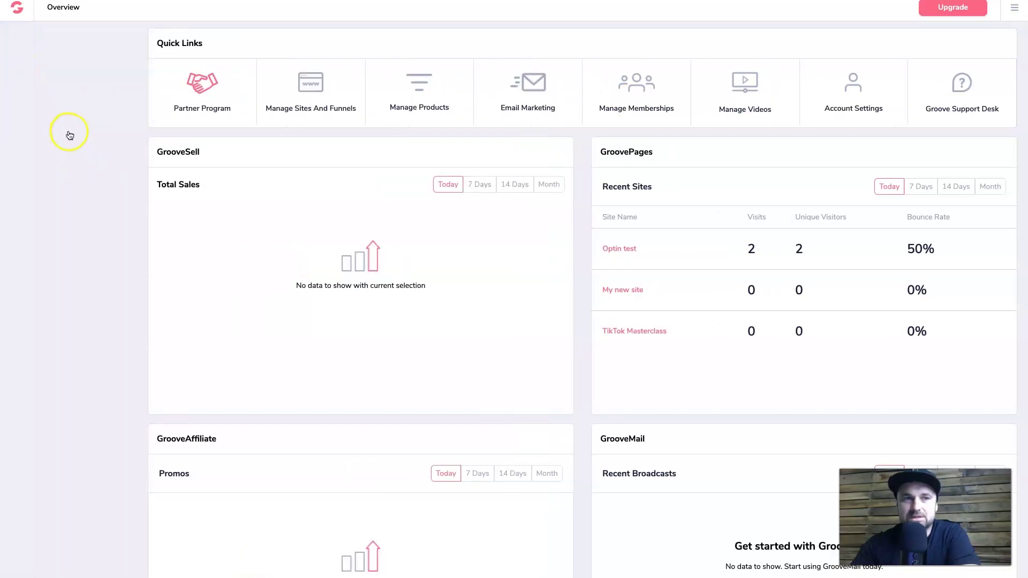
left_click(663, 110)
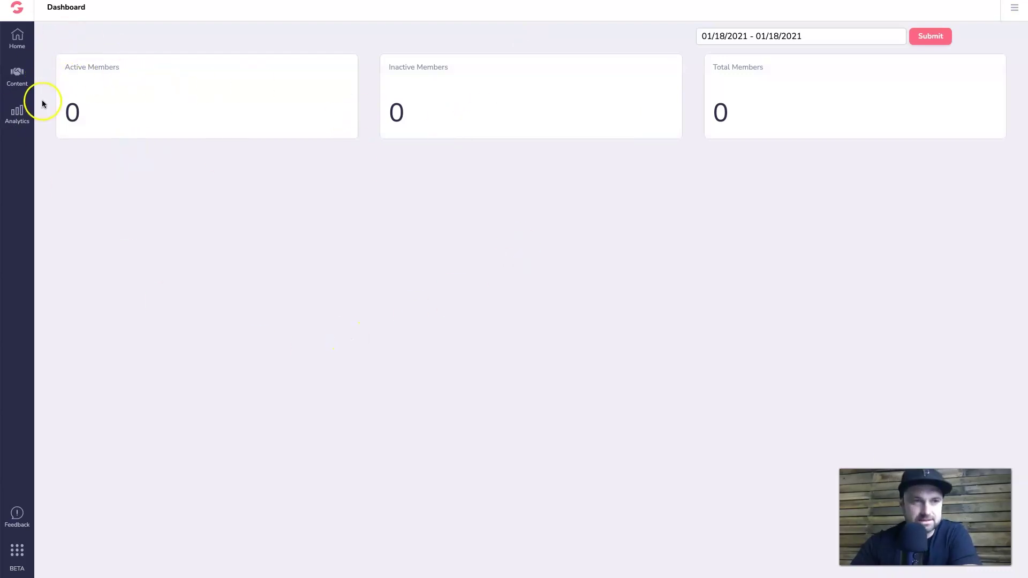
left_click(15, 73)
left_click(66, 69)
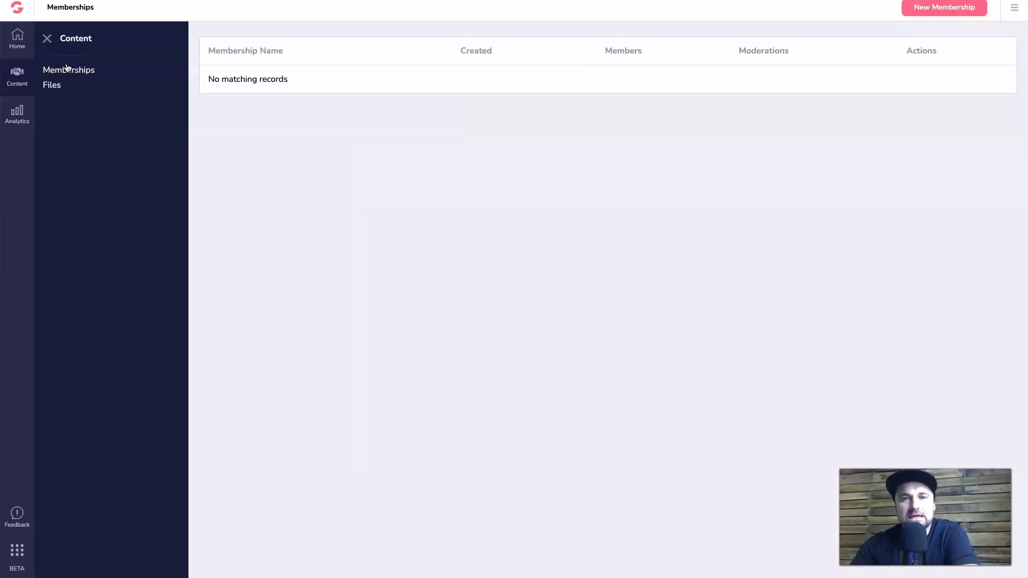
left_click(919, 7)
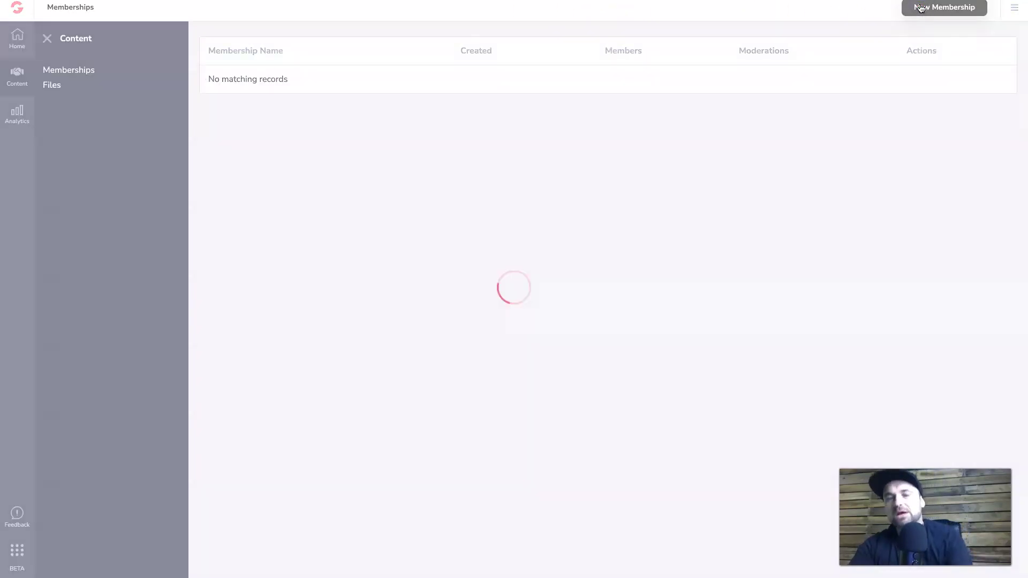
left_click(519, 268)
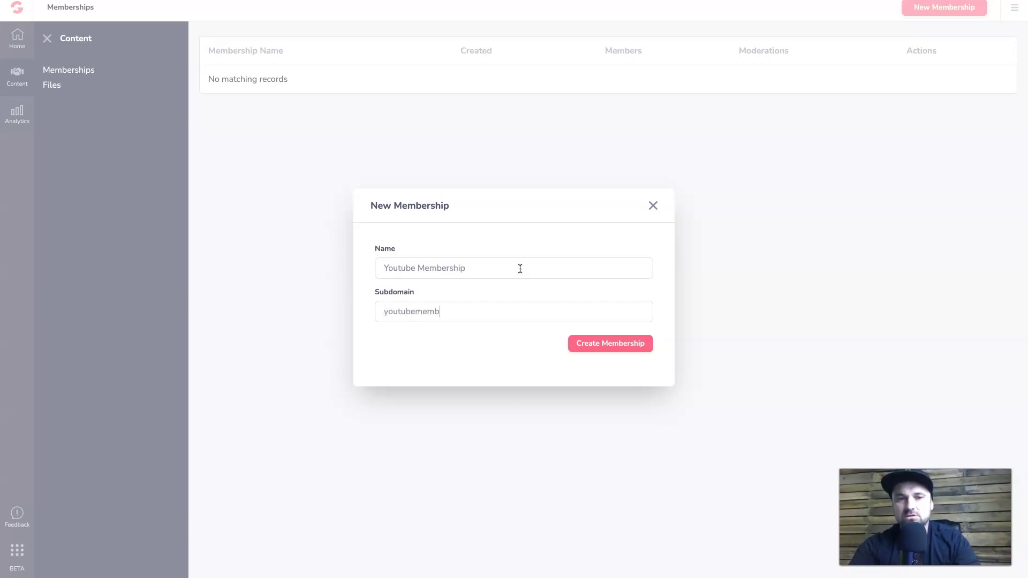
left_click(600, 344)
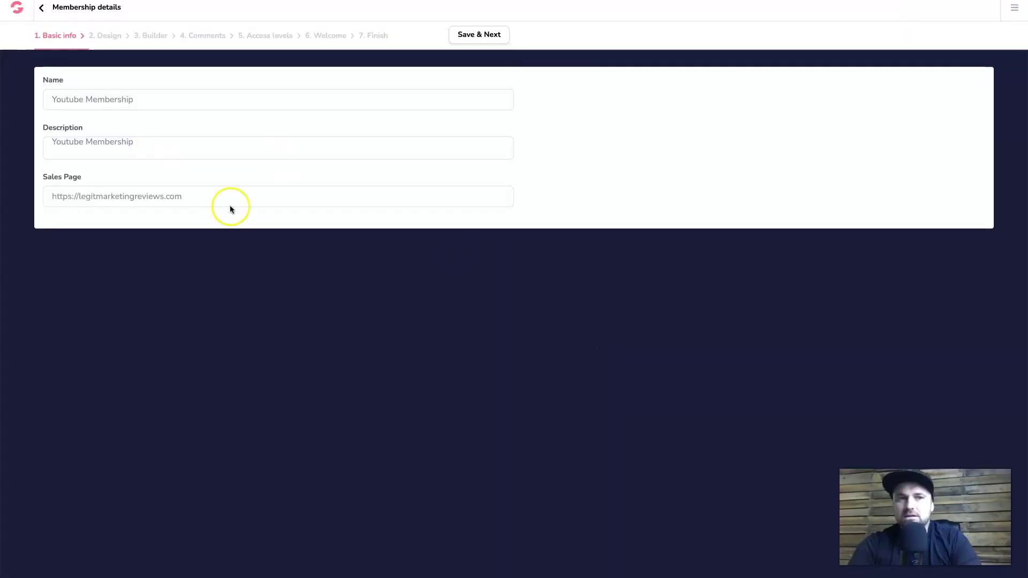
triple_click(201, 203)
key("ctrl+c")
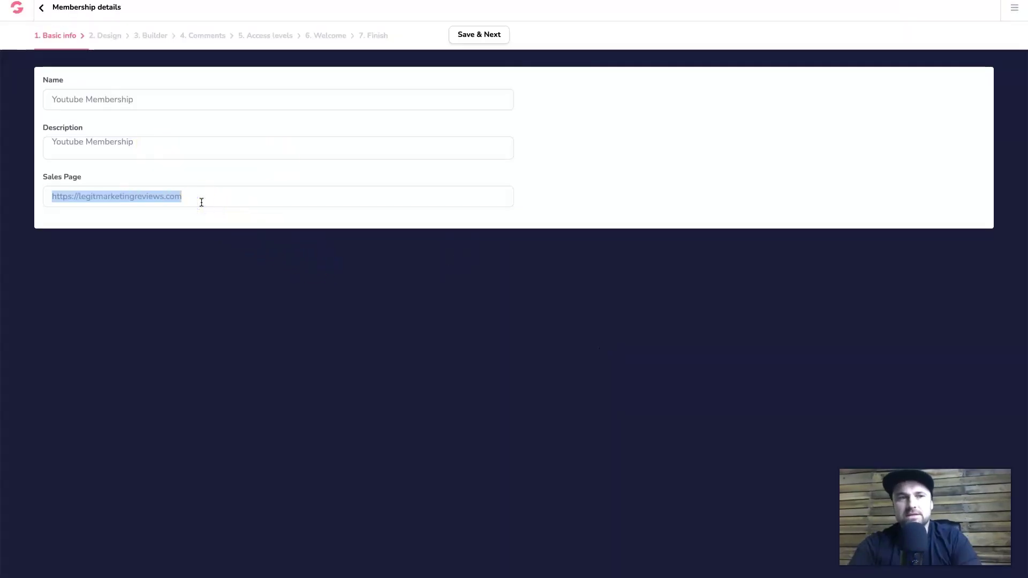
key("BackSpace")
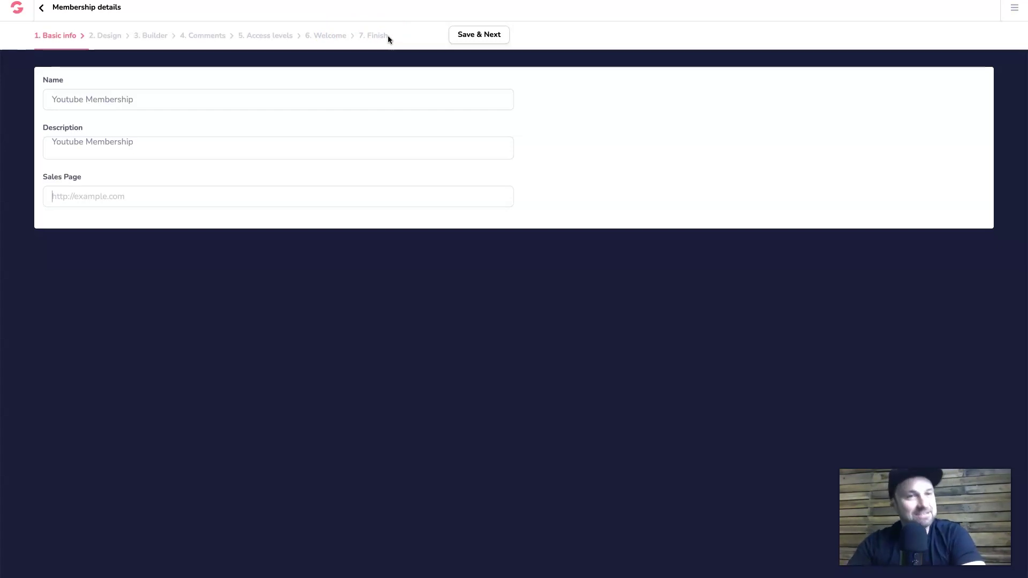
left_click(253, 216)
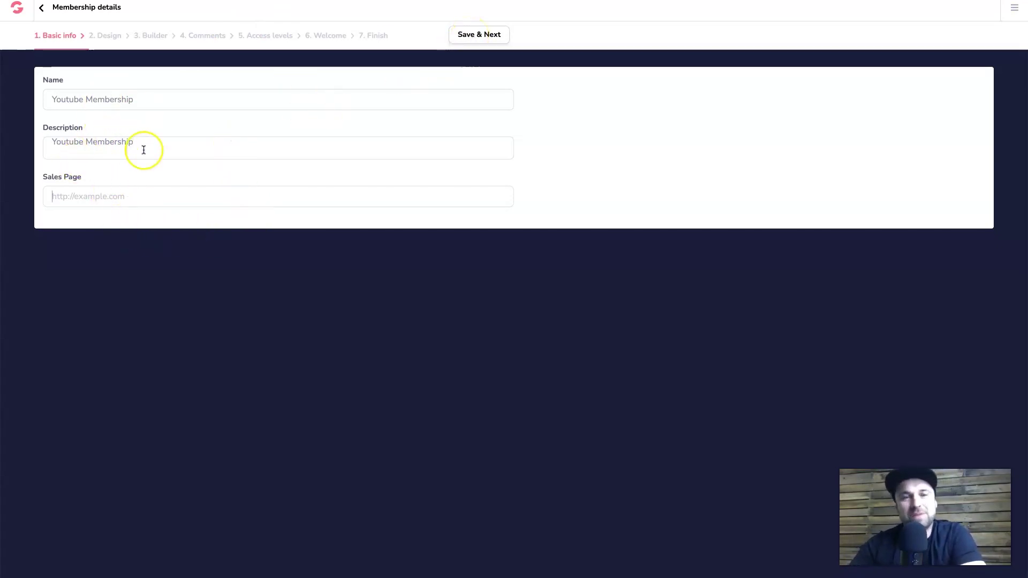
left_click(483, 43)
left_click(177, 198)
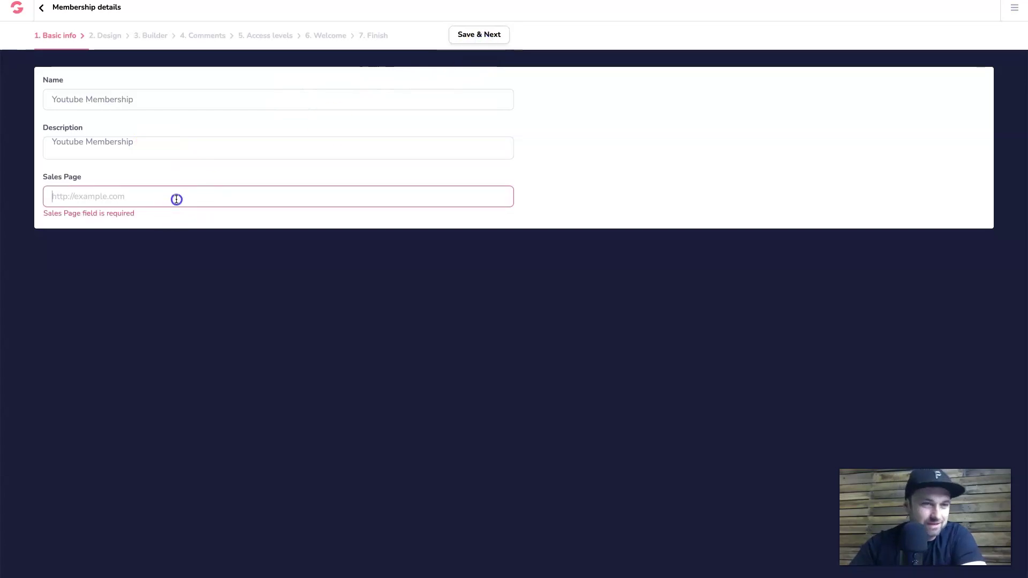
key("ctrl+v")
Save the membership's basic info, keep No Instructor in the design settings, and open the membership builder.
left_click(471, 39)
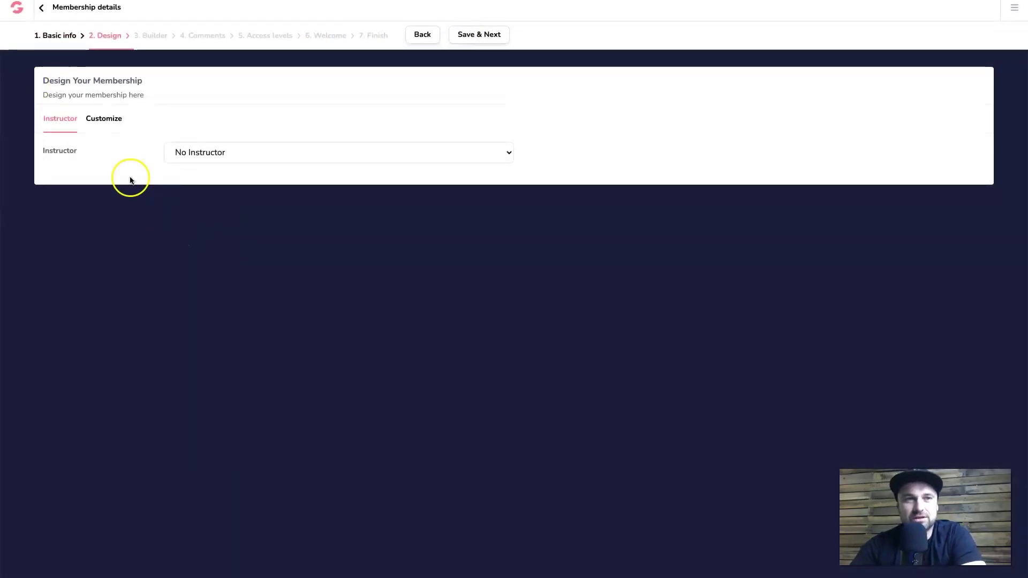
left_click(466, 34)
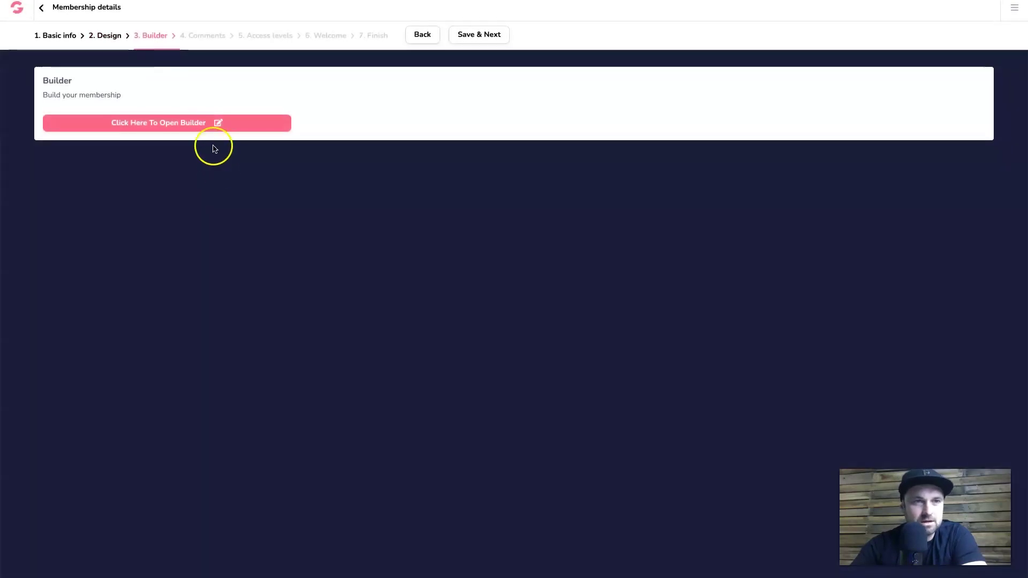
left_click(222, 133)
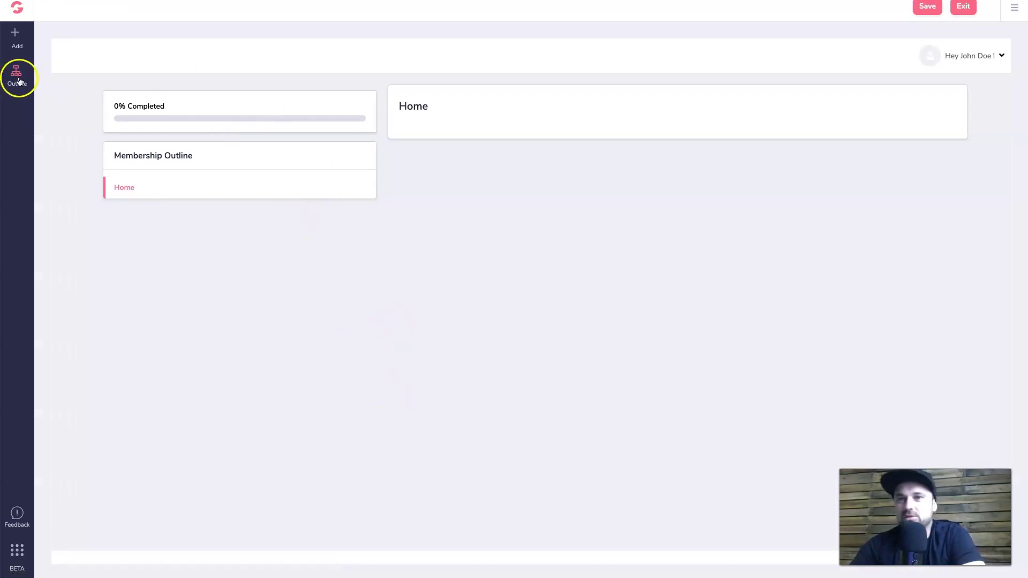
Add a Vimeo video, a text block below it and a solid button to the Home page, and open the button's settings.
left_click(16, 43)
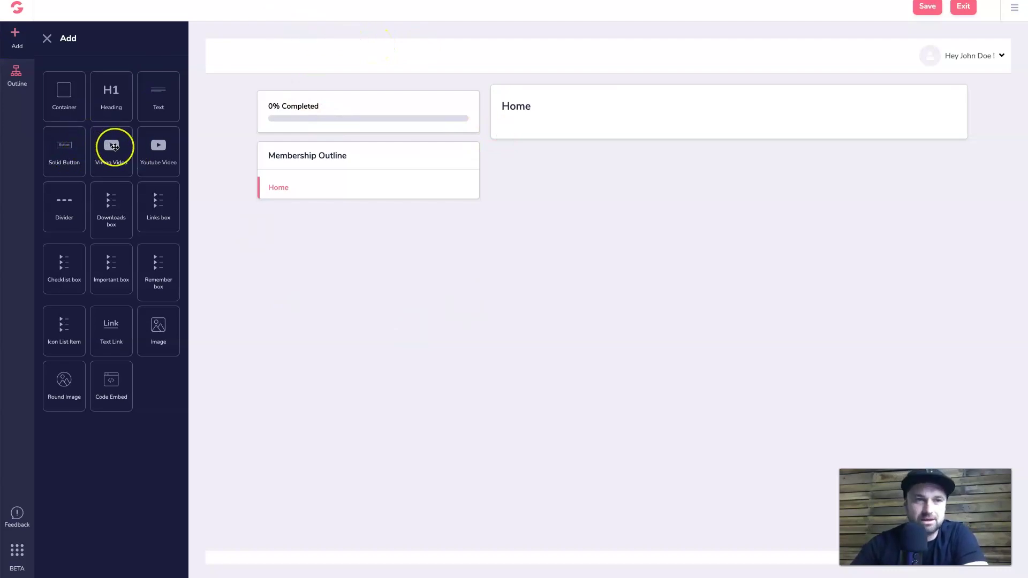
left_click_drag(115, 146, 600, 147)
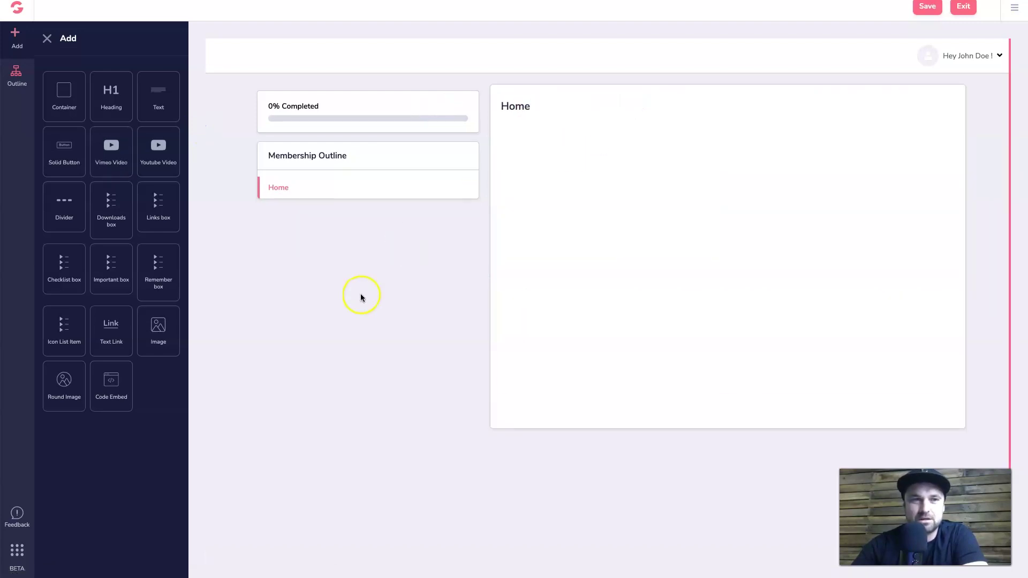
left_click_drag(159, 89, 642, 407)
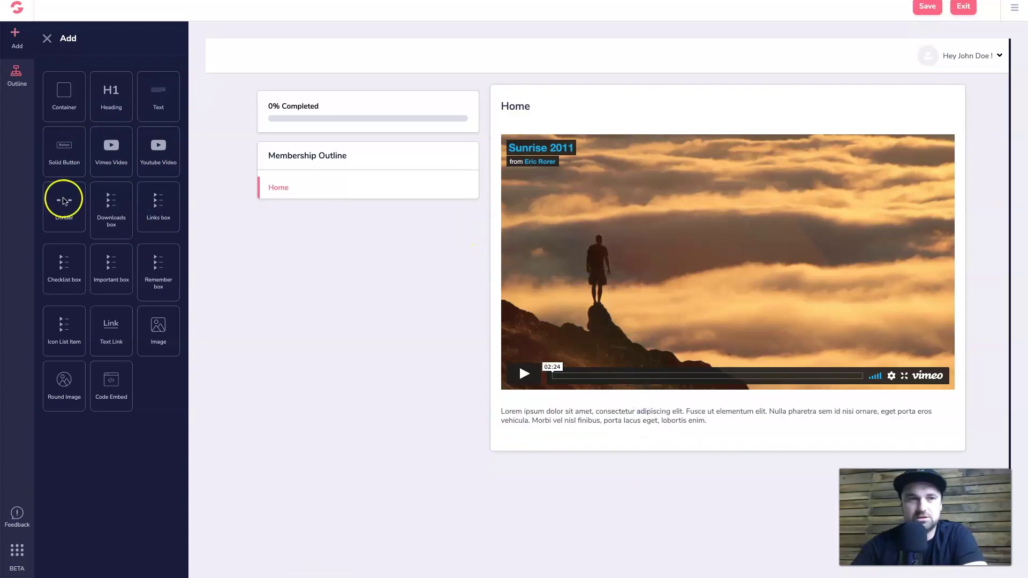
left_click_drag(60, 137, 533, 432)
left_click(576, 434)
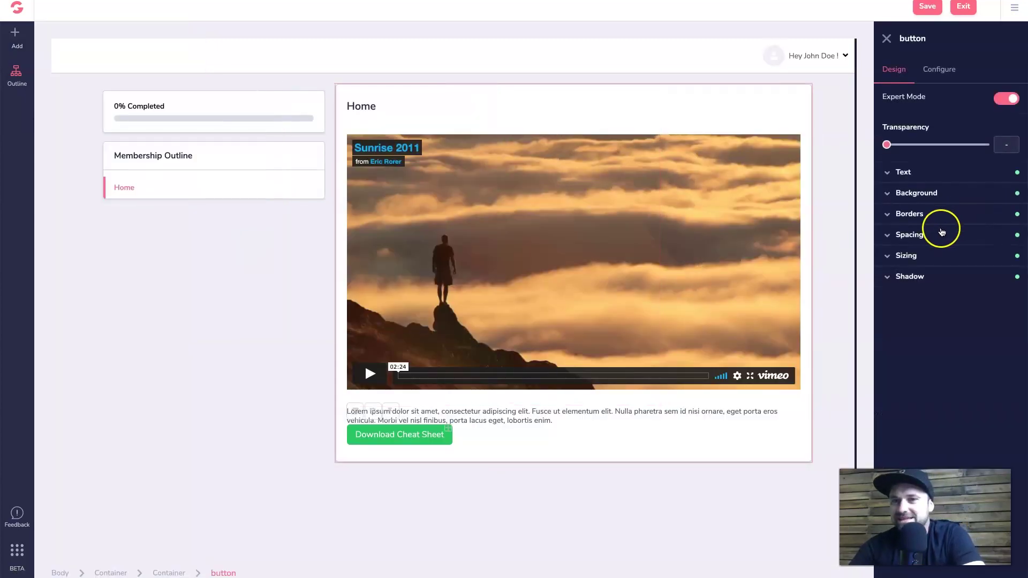
Set the bottom margin of the text block above the Download Cheat Sheet button to 1.75rem and close its settings.
left_click(942, 232)
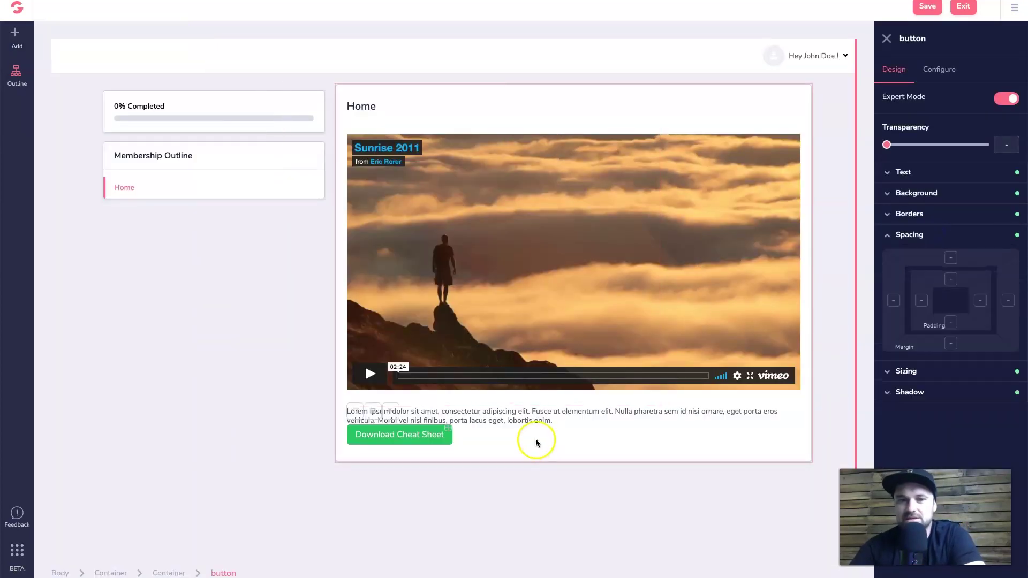
left_click(539, 410)
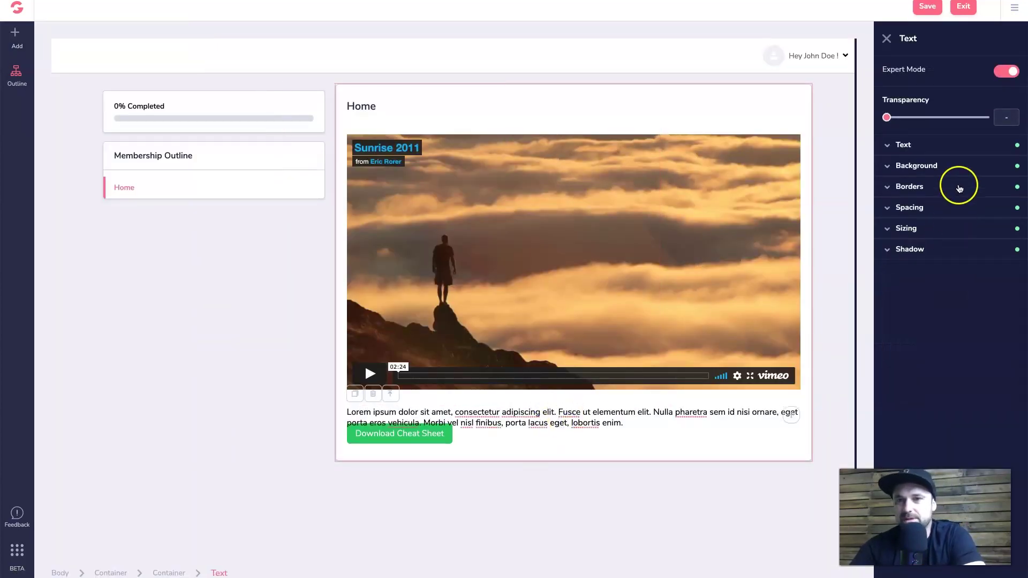
left_click(915, 209)
left_click(951, 316)
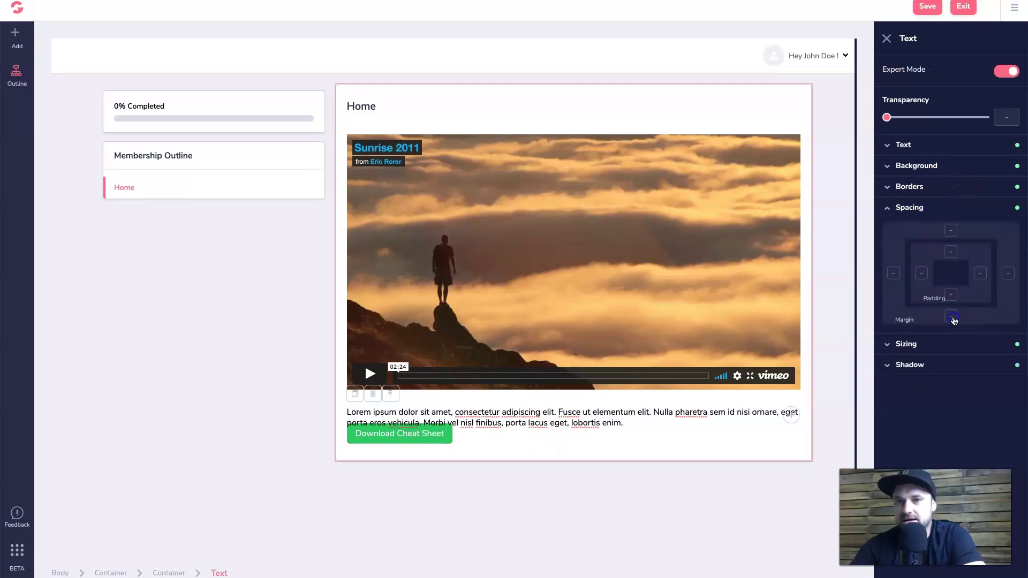
left_click_drag(891, 337, 926, 337)
left_click(639, 505)
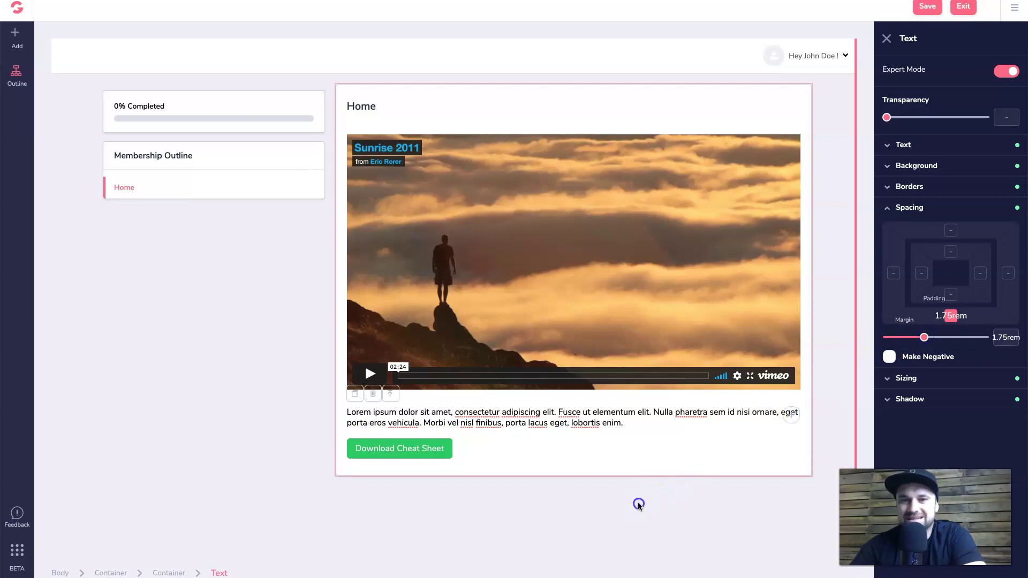
left_click(887, 38)
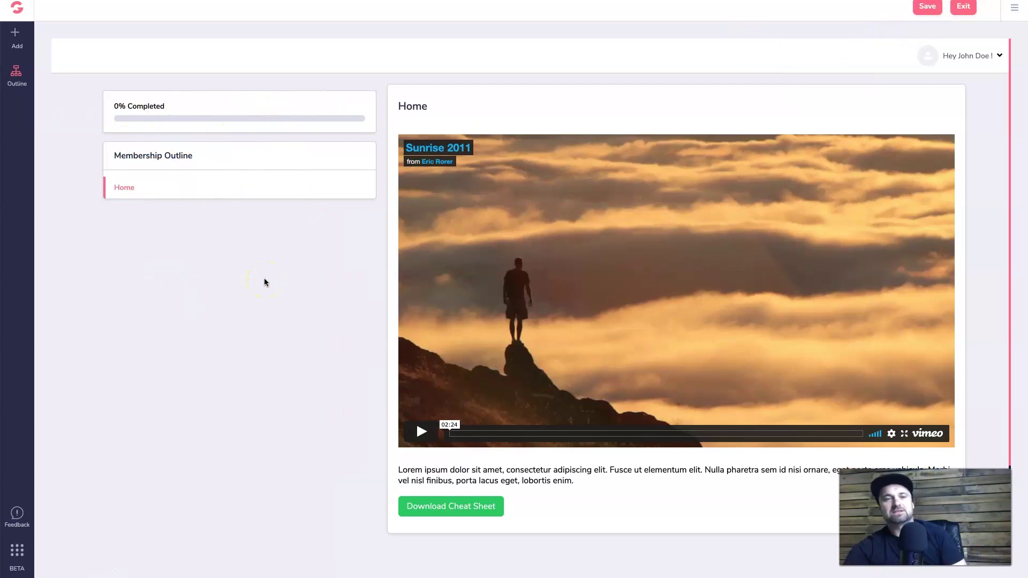
Add a category named Module 2: Information with a subcategory to the membership outline, and open its new-post form without adding a post.
left_click(16, 72)
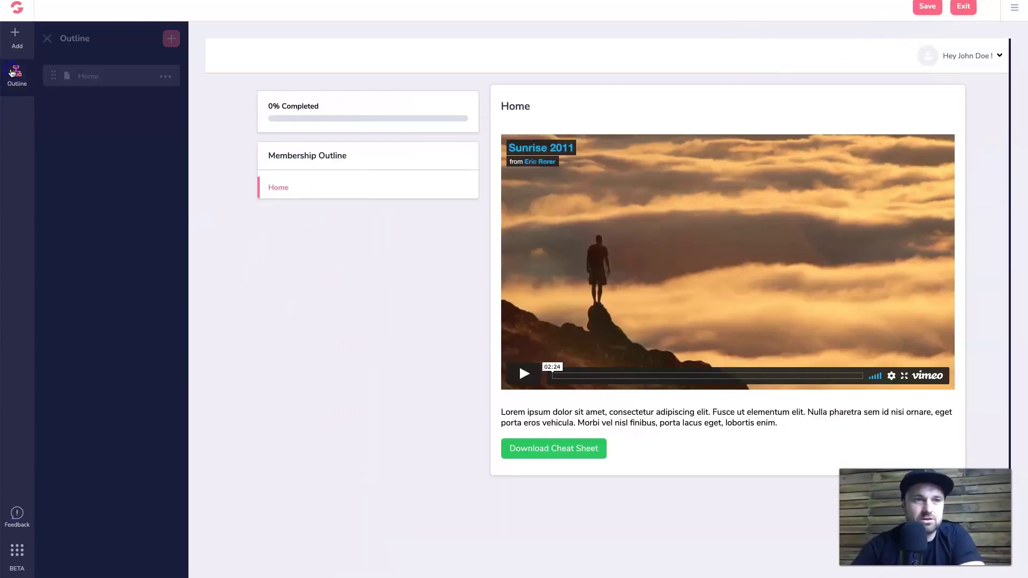
left_click(171, 38)
left_click(95, 81)
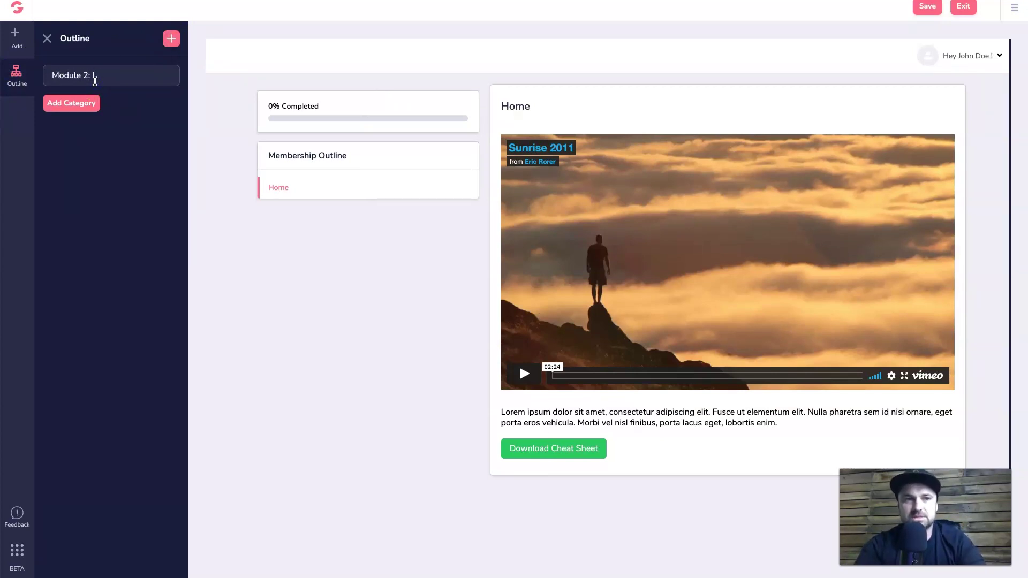
left_click(57, 103)
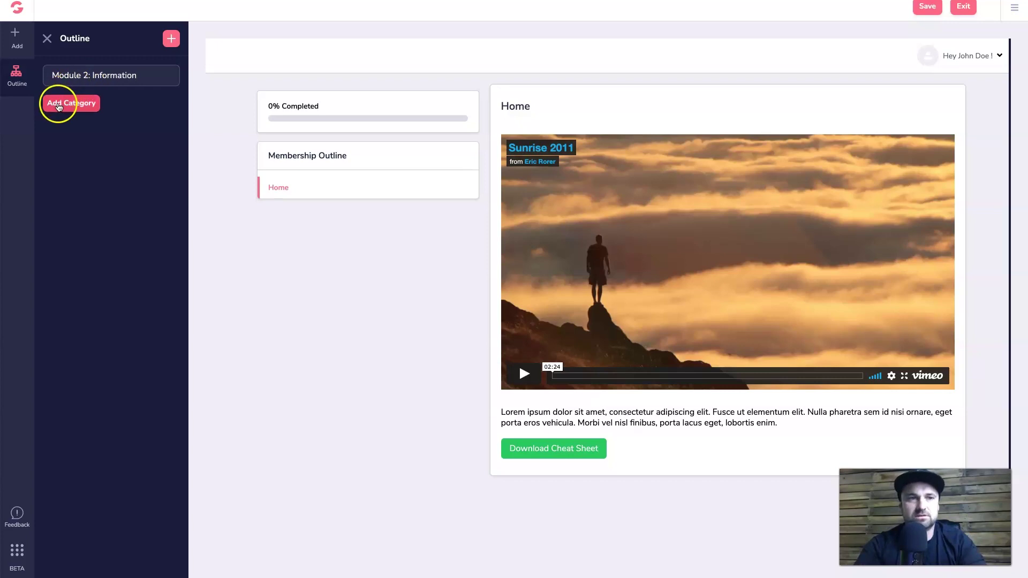
left_click(123, 142)
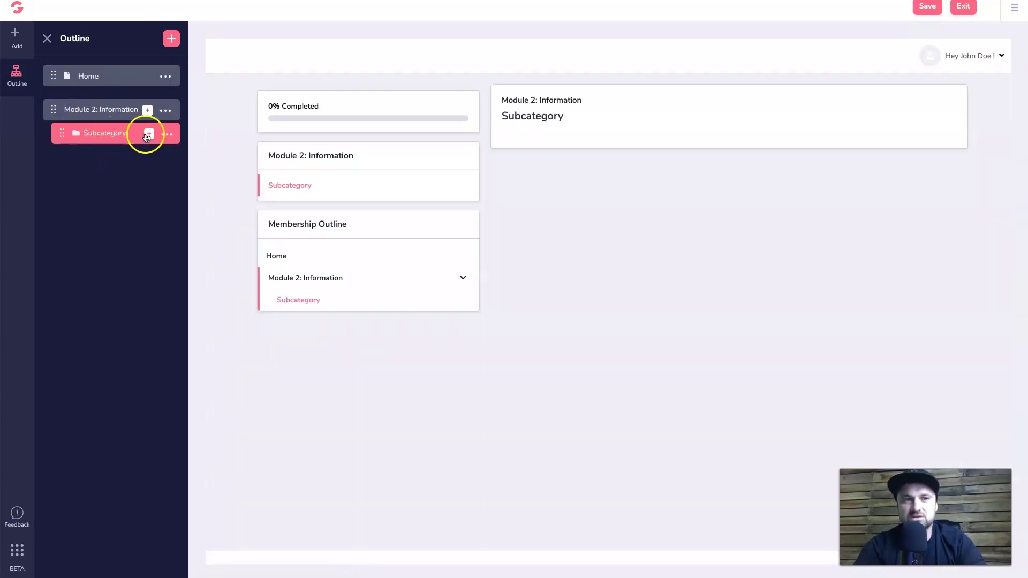
left_click(149, 133)
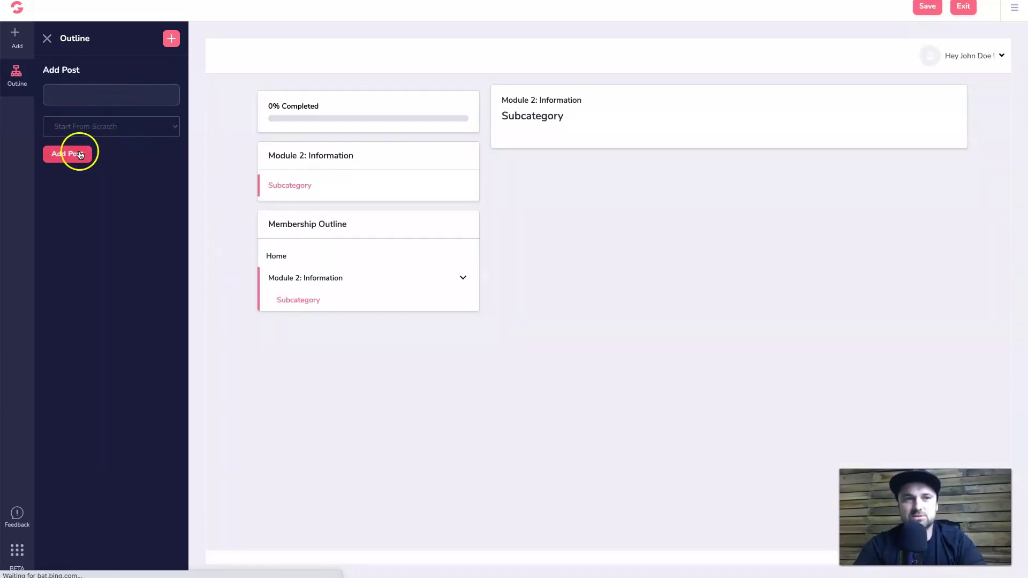
left_click(47, 40)
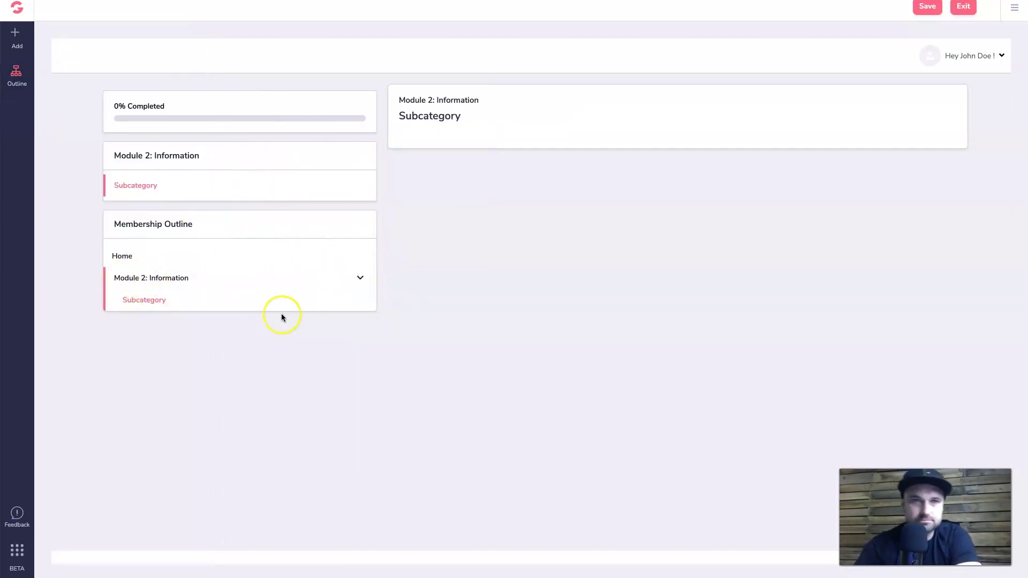
Check the Module 2: Information entries in the membership preview and save the membership.
left_click(143, 188)
left_click(151, 285)
left_click(361, 279)
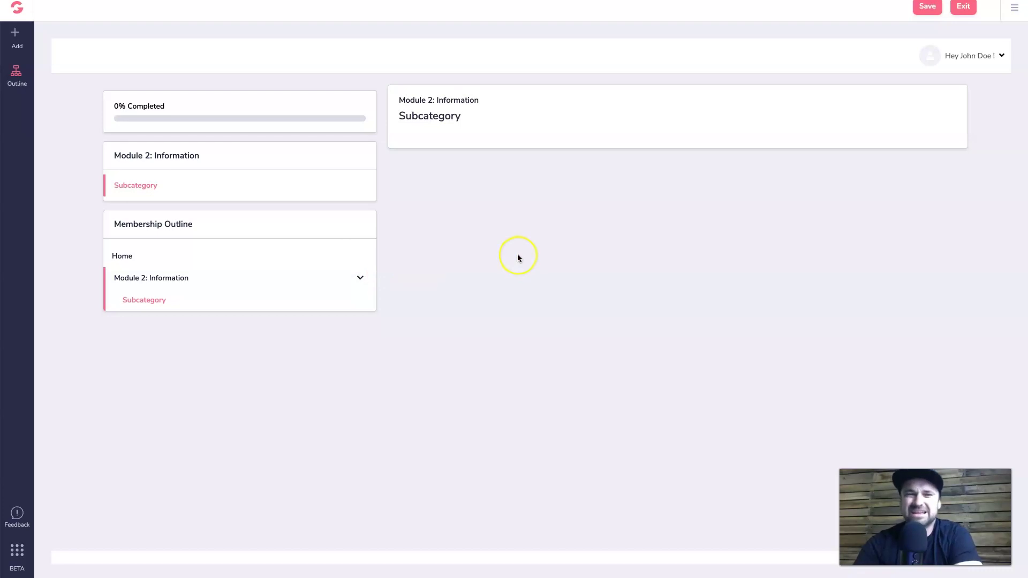
left_click(511, 302)
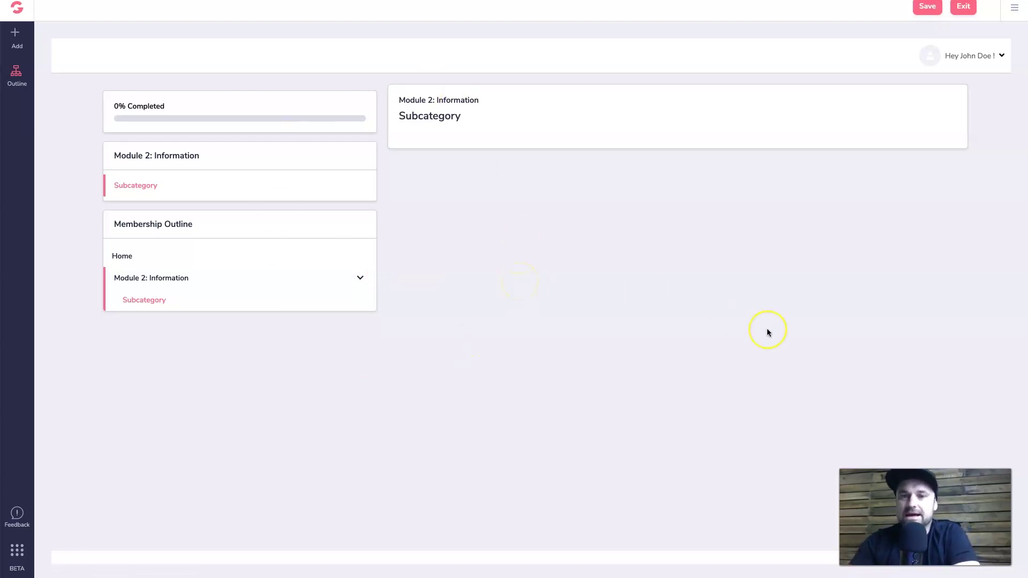
left_click(928, 7)
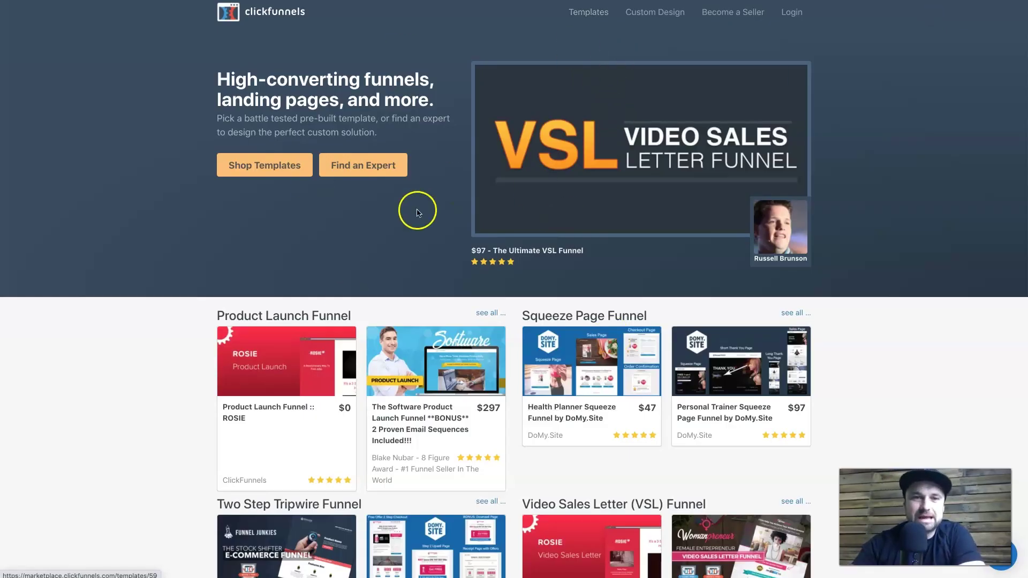
Switch to the ClickFunnels marketplace and examine the funnel templates, their categories and prices.
scroll(623, 418, "down", 4)
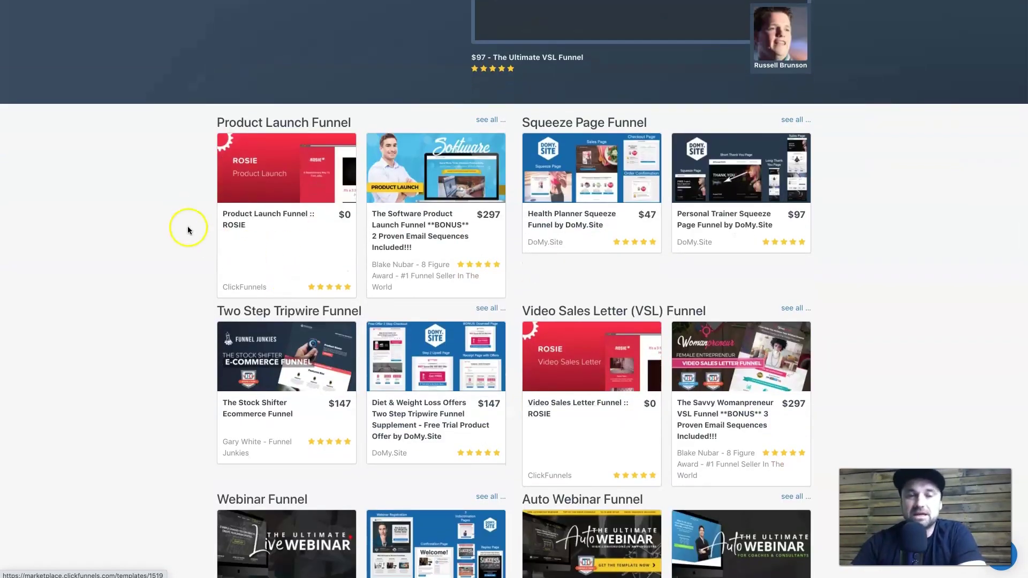
scroll(333, 211, "up", 3)
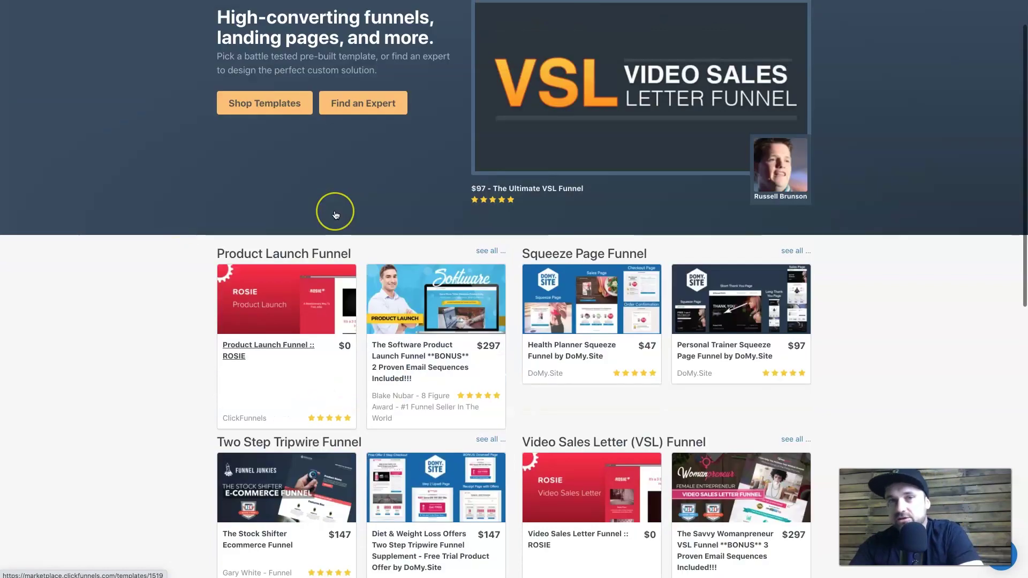
scroll(679, 133, "down", 3)
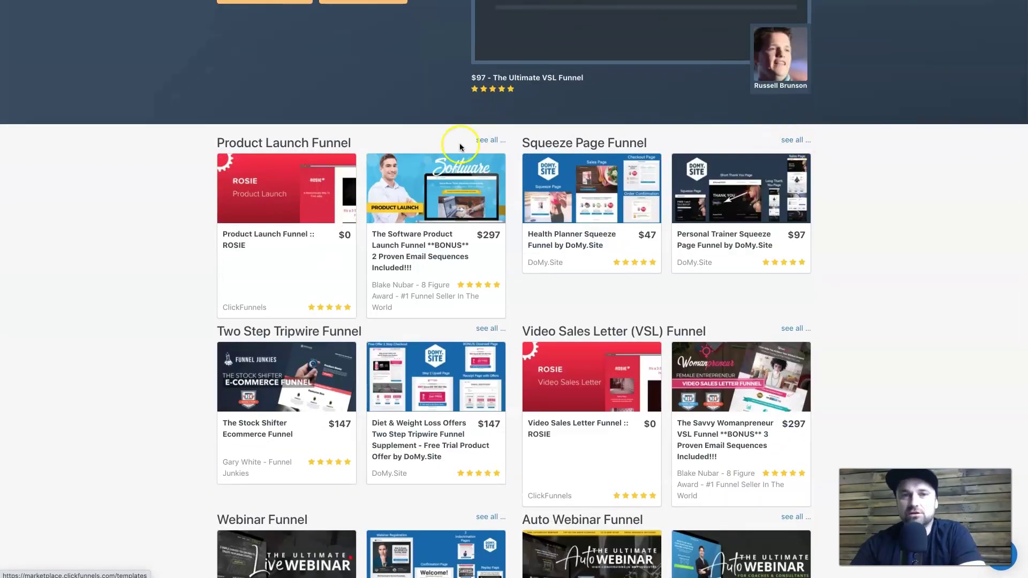
scroll(695, 276, "down", 5)
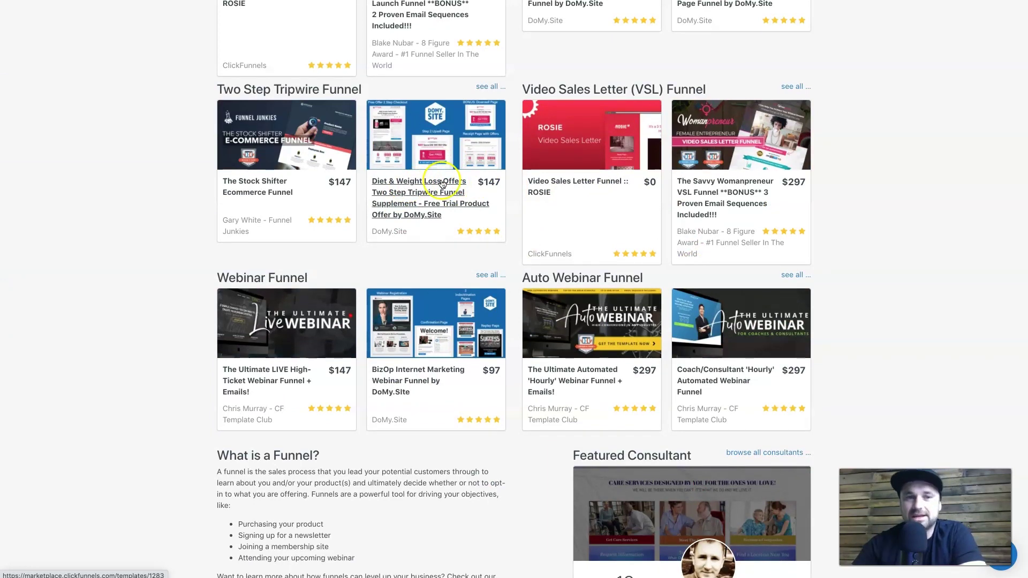
scroll(445, 185, "down", 4)
scroll(684, 335, "up", 15)
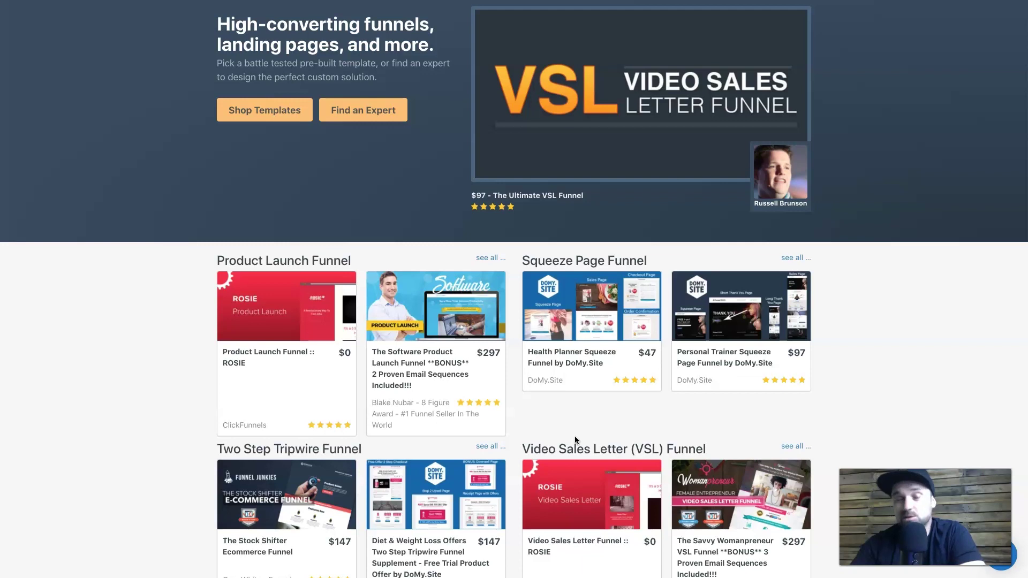
scroll(459, 333, "down", 6)
scroll(459, 333, "up", 5)
scroll(460, 333, "up", 2)
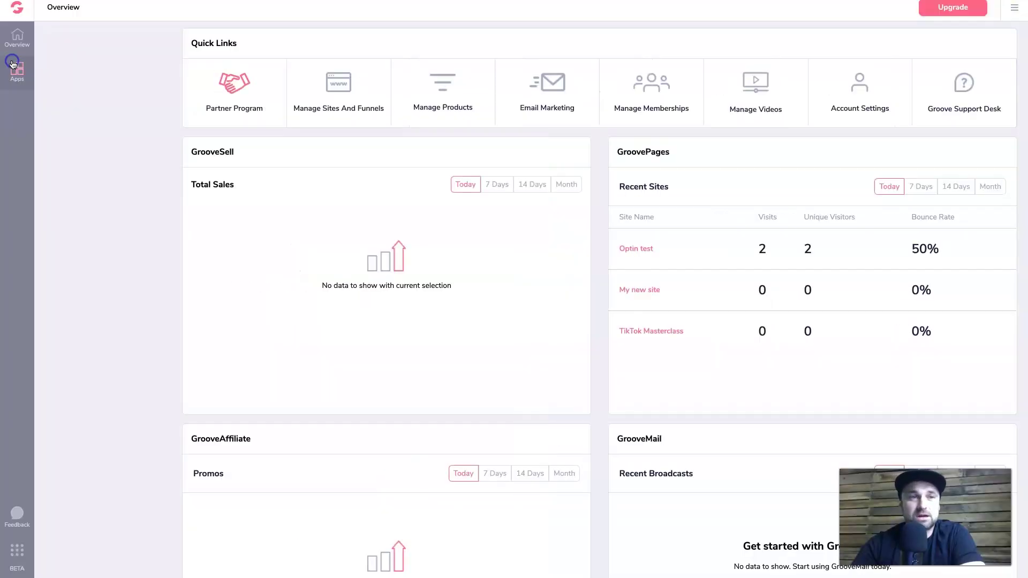
Switch to the GrooveFunnels dashboard and open its Affiliate Marketplace from the list of apps.
left_click(13, 67)
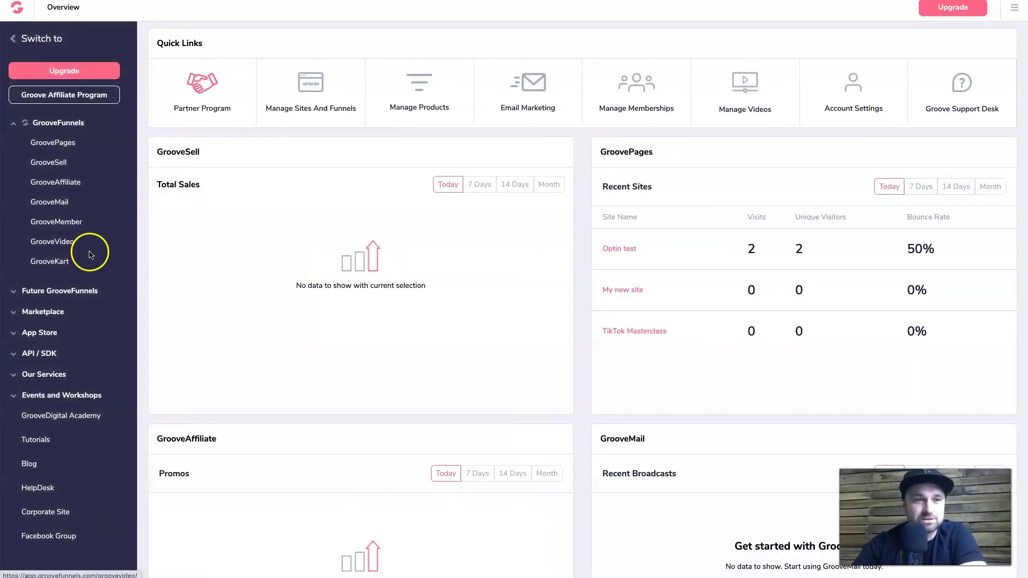
left_click(51, 312)
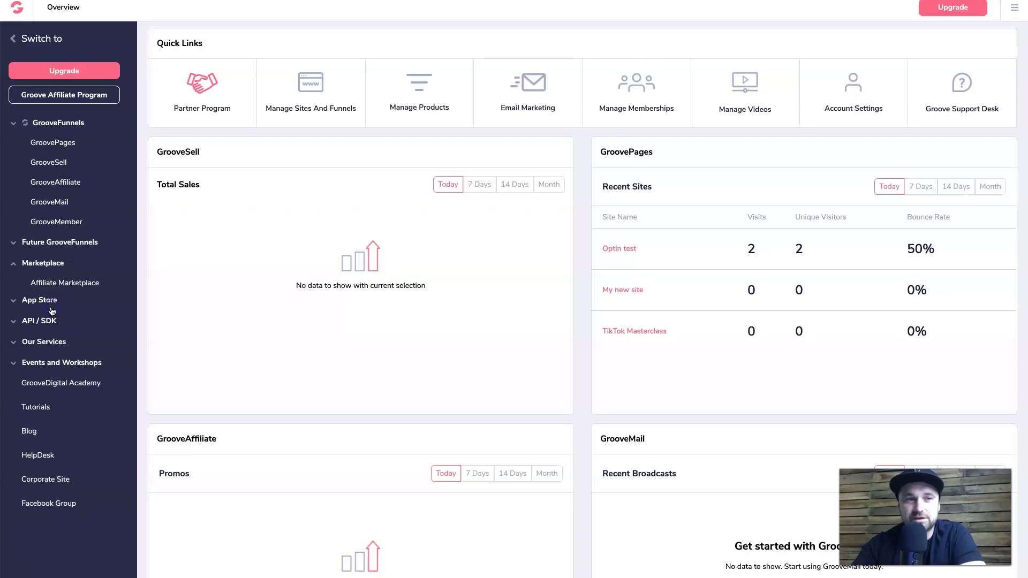
left_click(83, 186)
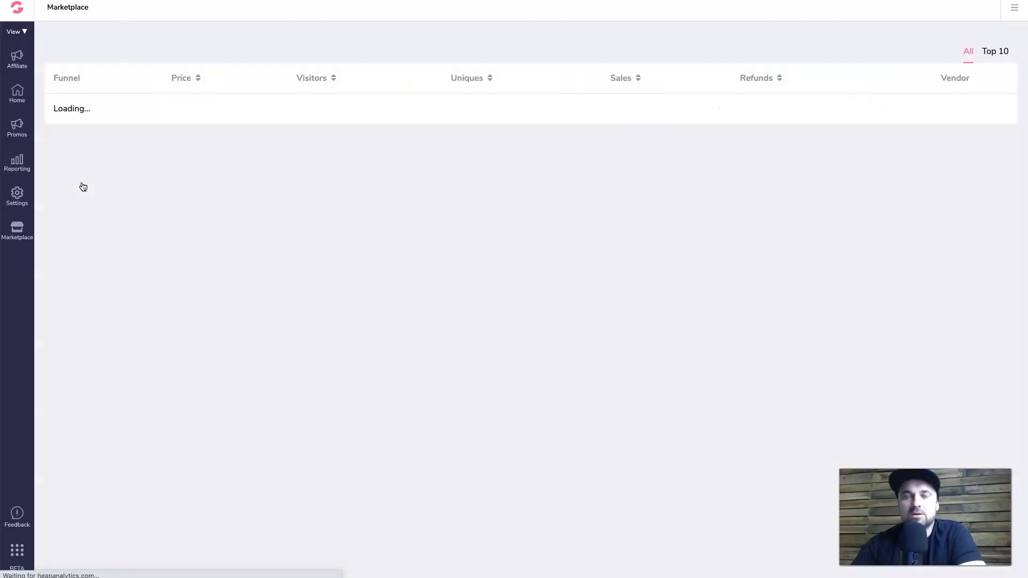
left_click(381, 342)
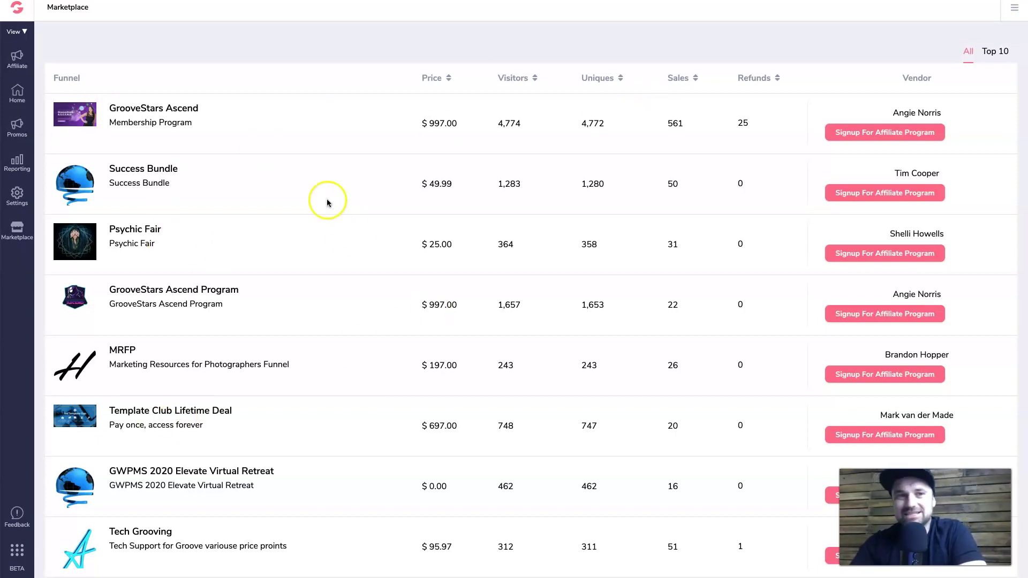
Examine the funnels listed in the GrooveFunnels marketplace, including their prices, sales figures, vendors and affiliate sign-up options.
left_click_drag(108, 107, 237, 116)
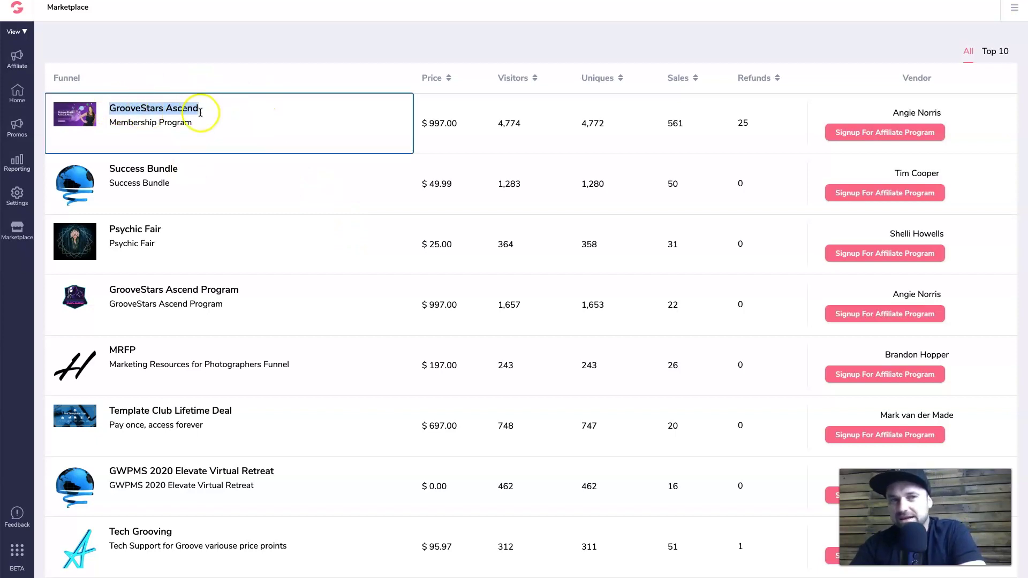
left_click(255, 85)
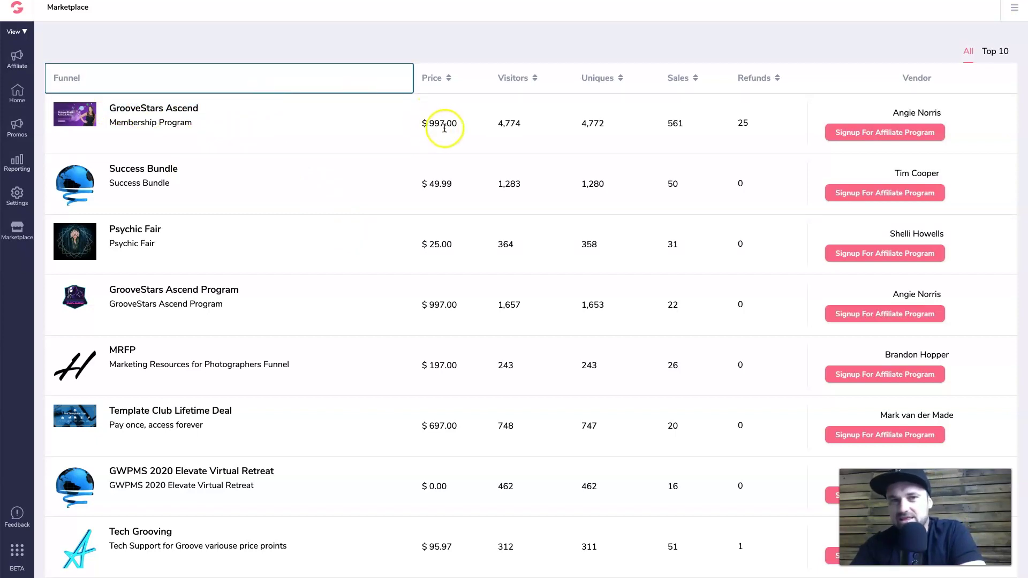
left_click(427, 28)
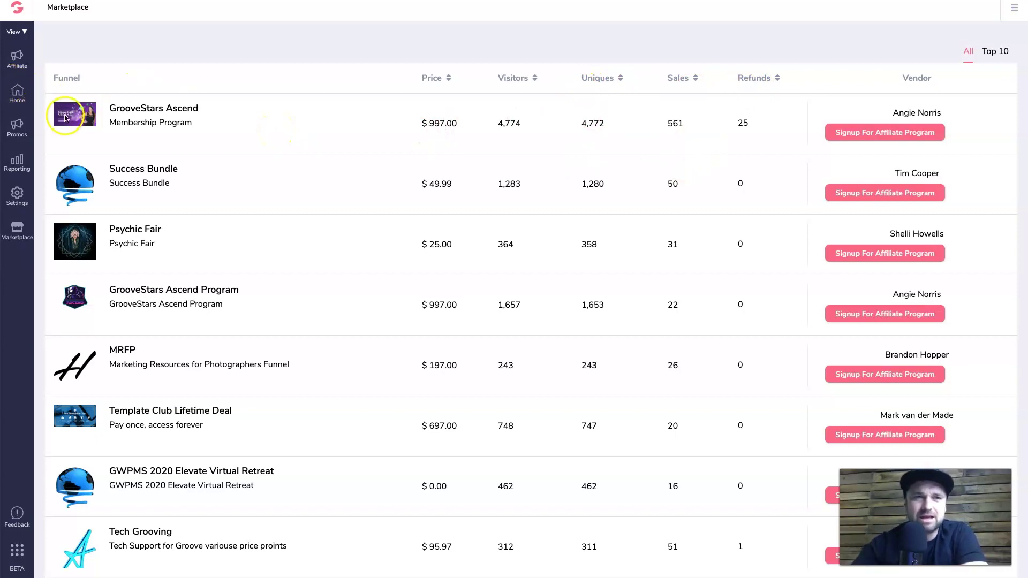
left_click(137, 107)
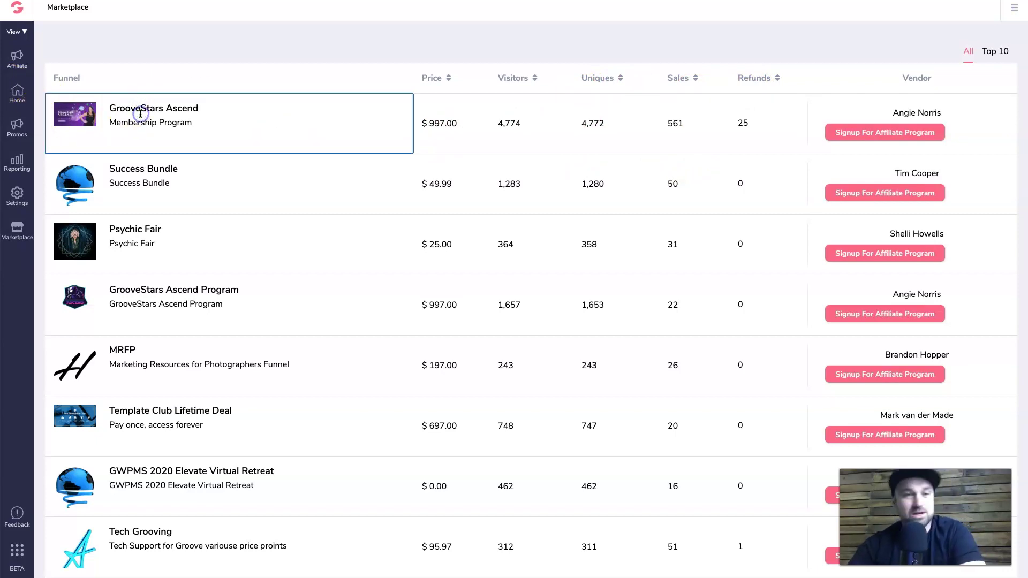
left_click(120, 164)
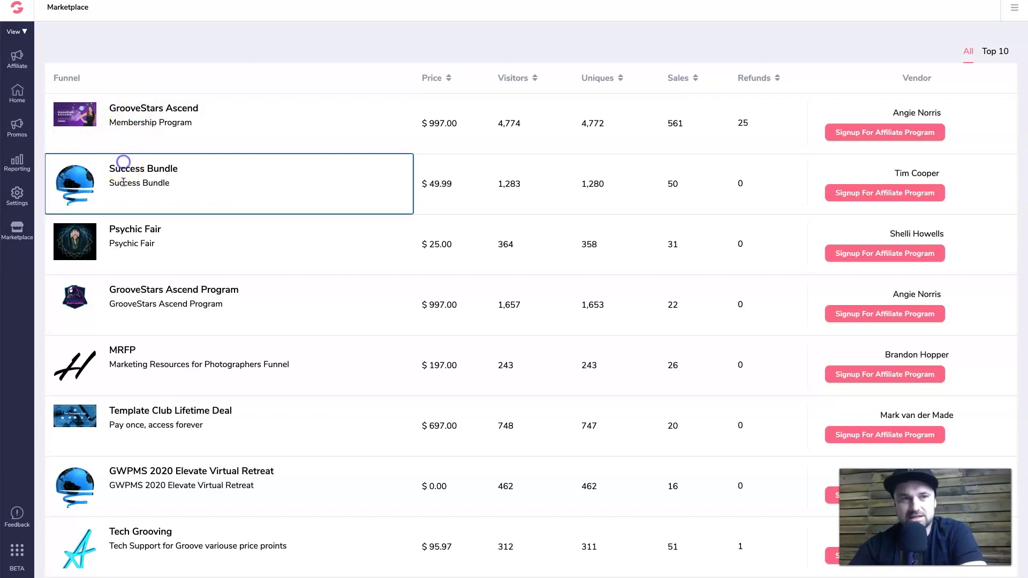
left_click(196, 244)
left_click(910, 235)
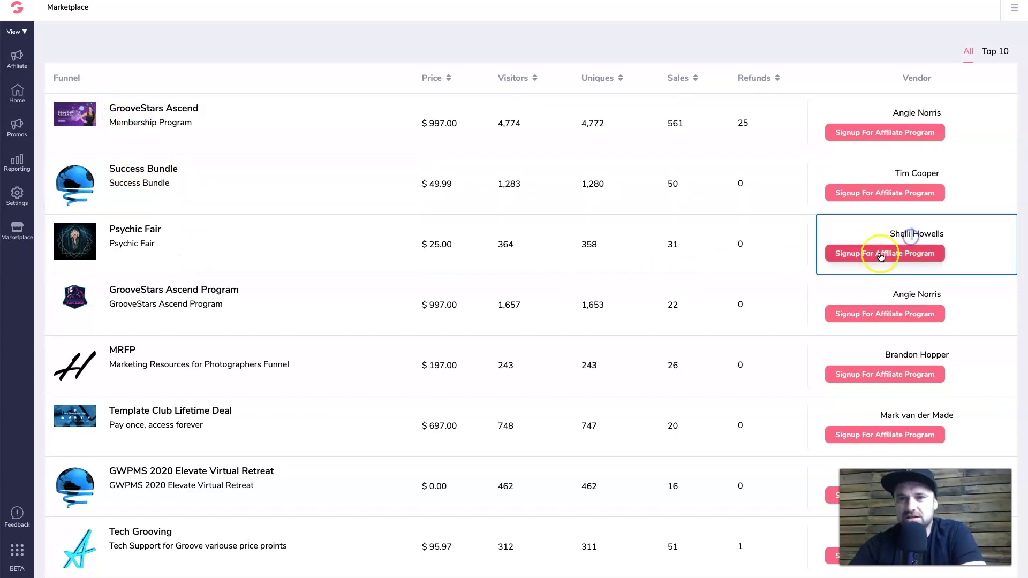
left_click(933, 262)
left_click(542, 360)
scroll(497, 270, "down", 3)
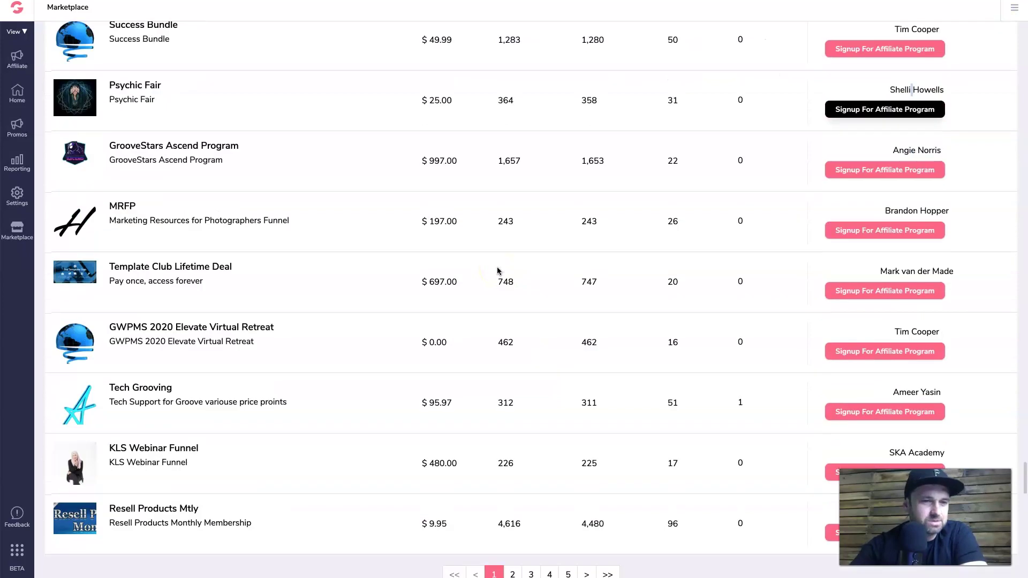
scroll(498, 270, "up", 3)
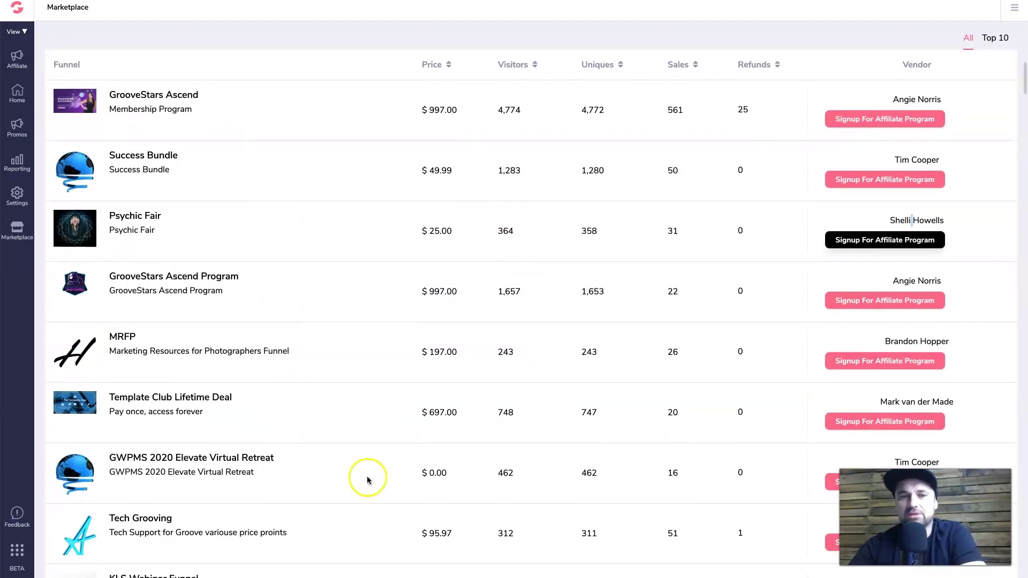
scroll(367, 475, "down", 3)
scroll(578, 544, "up", 5)
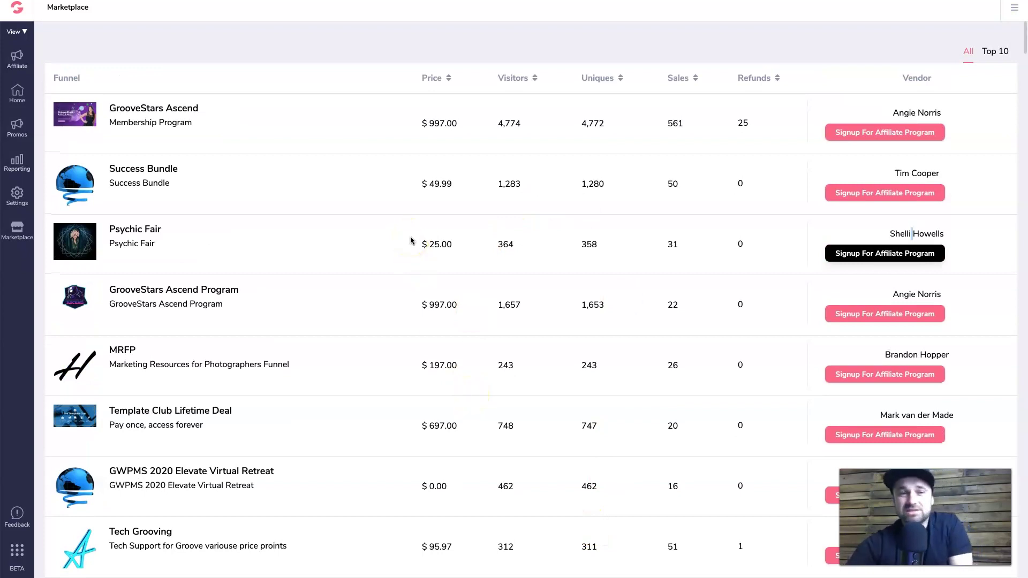
Try to sort the marketplace listings by Uniques, and return to the GrooveFunnels overview dashboard.
left_click(620, 78)
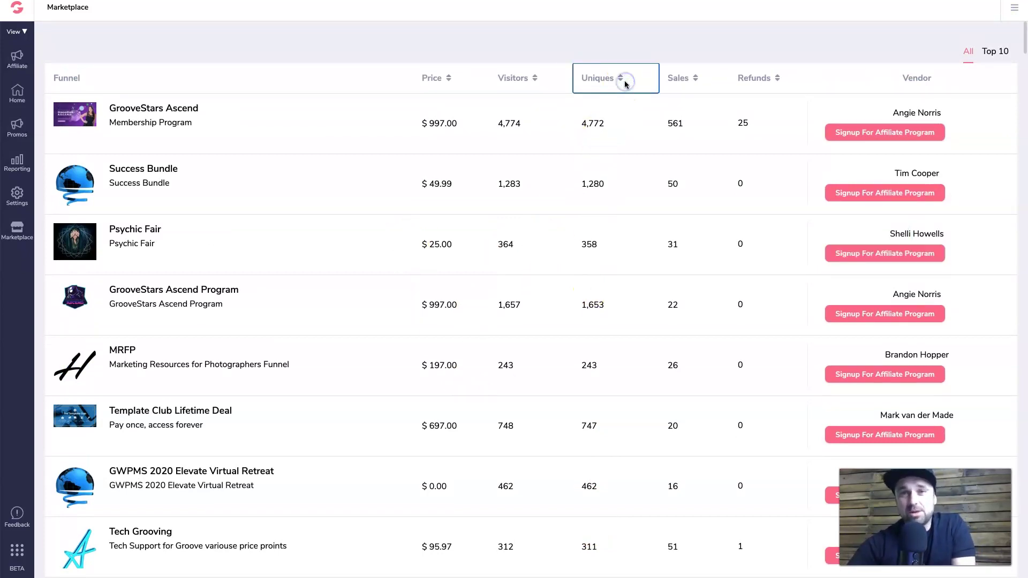
left_click(658, 49)
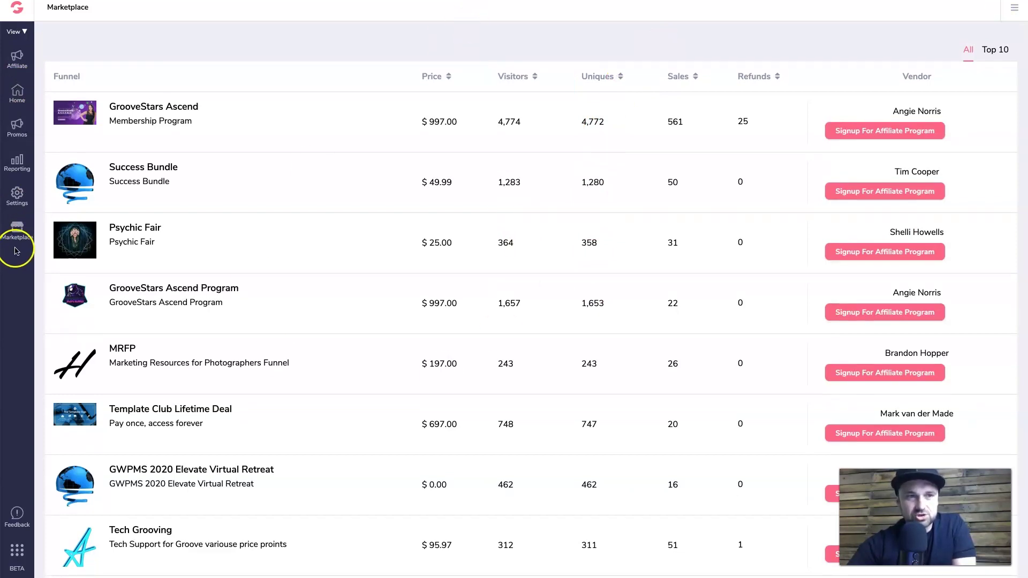
left_click(22, 8)
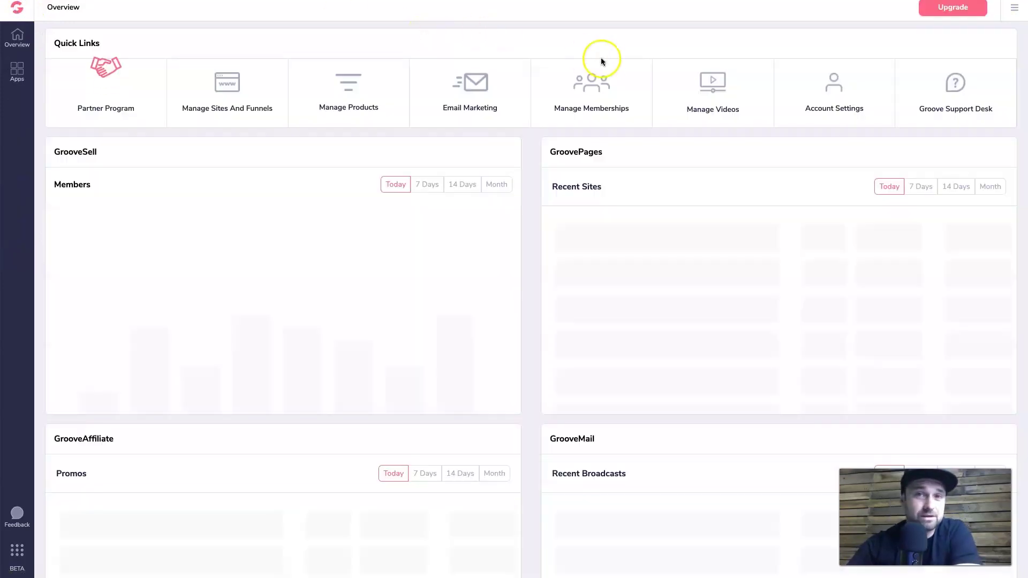